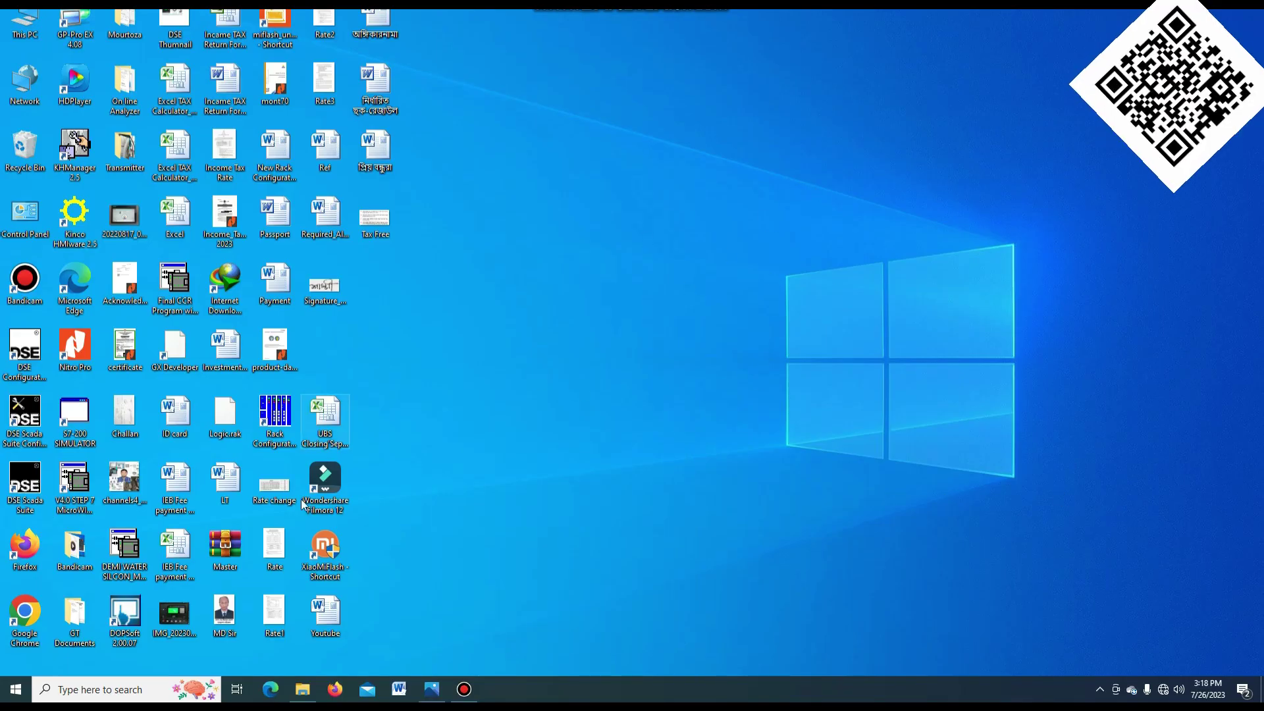
# - Launch the Rack Configuration Software and open the rack configuration file Logic.rak from the Desktop folder
pyautogui.click(281, 412)
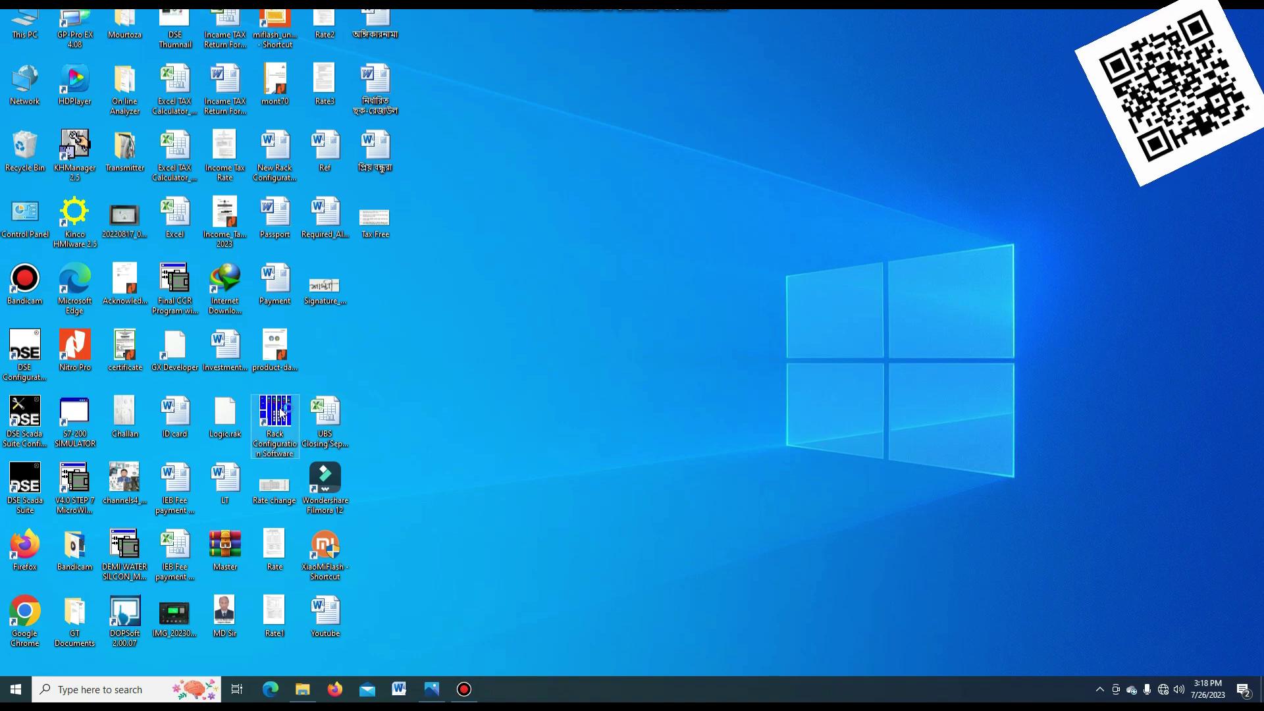
pyautogui.doubleClick(281, 413)
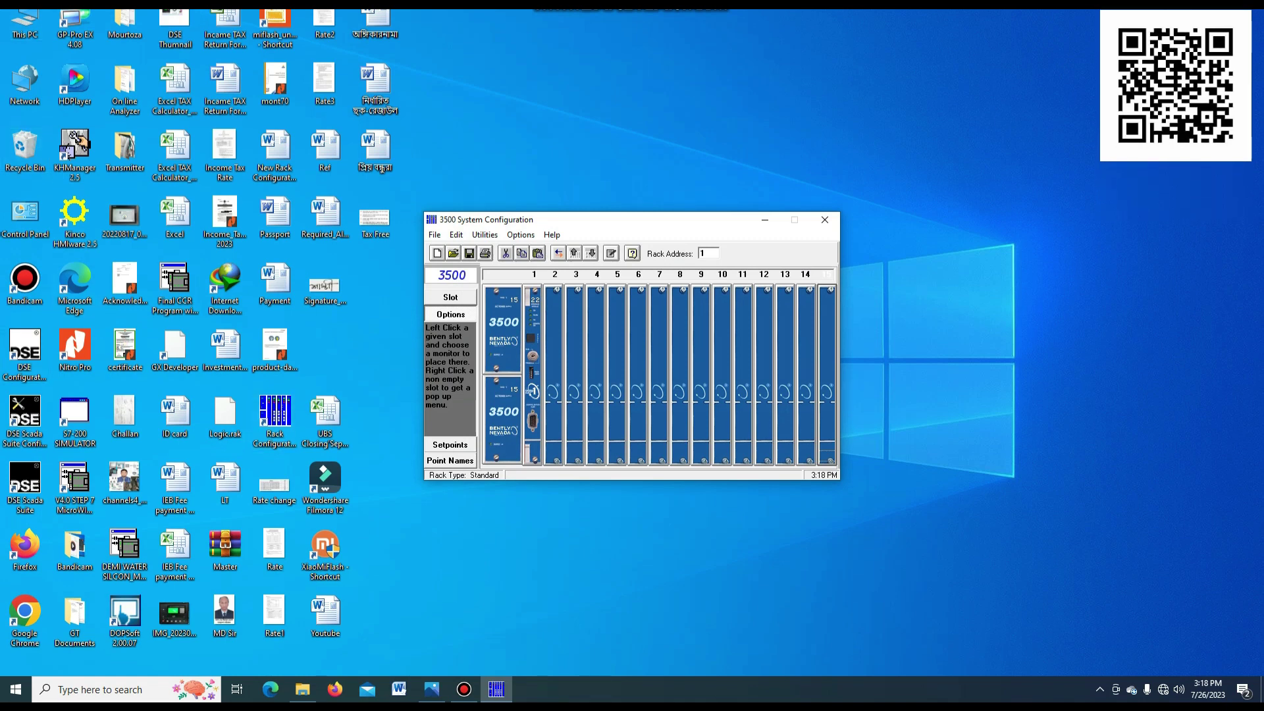
pyautogui.click(455, 254)
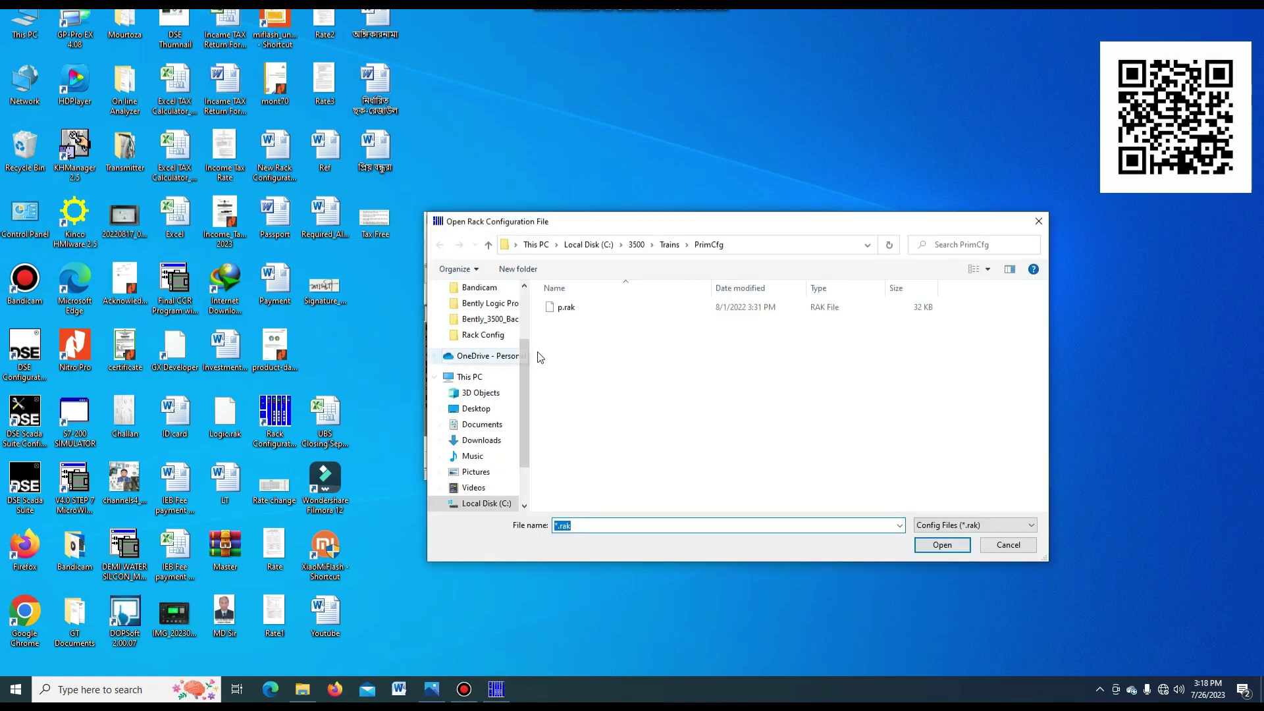
pyautogui.scroll(3, 522, 377)
pyautogui.click(497, 318)
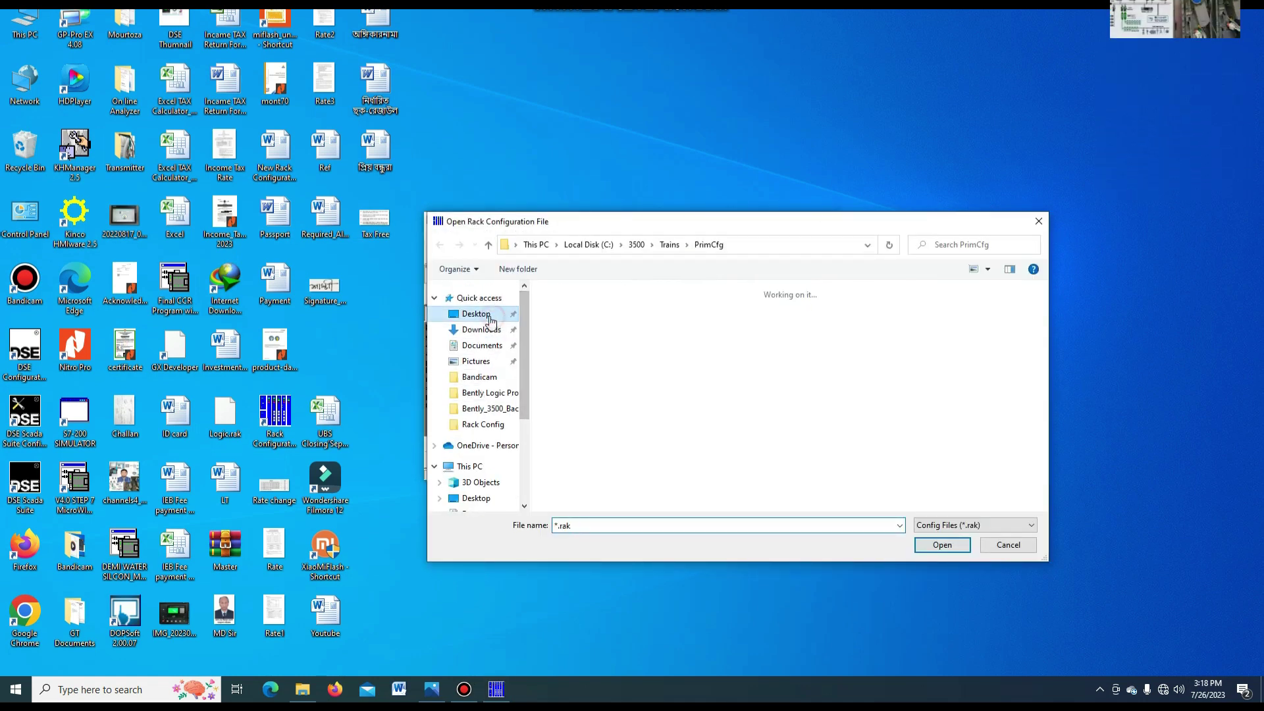
pyautogui.click(939, 322)
pyautogui.click(942, 545)
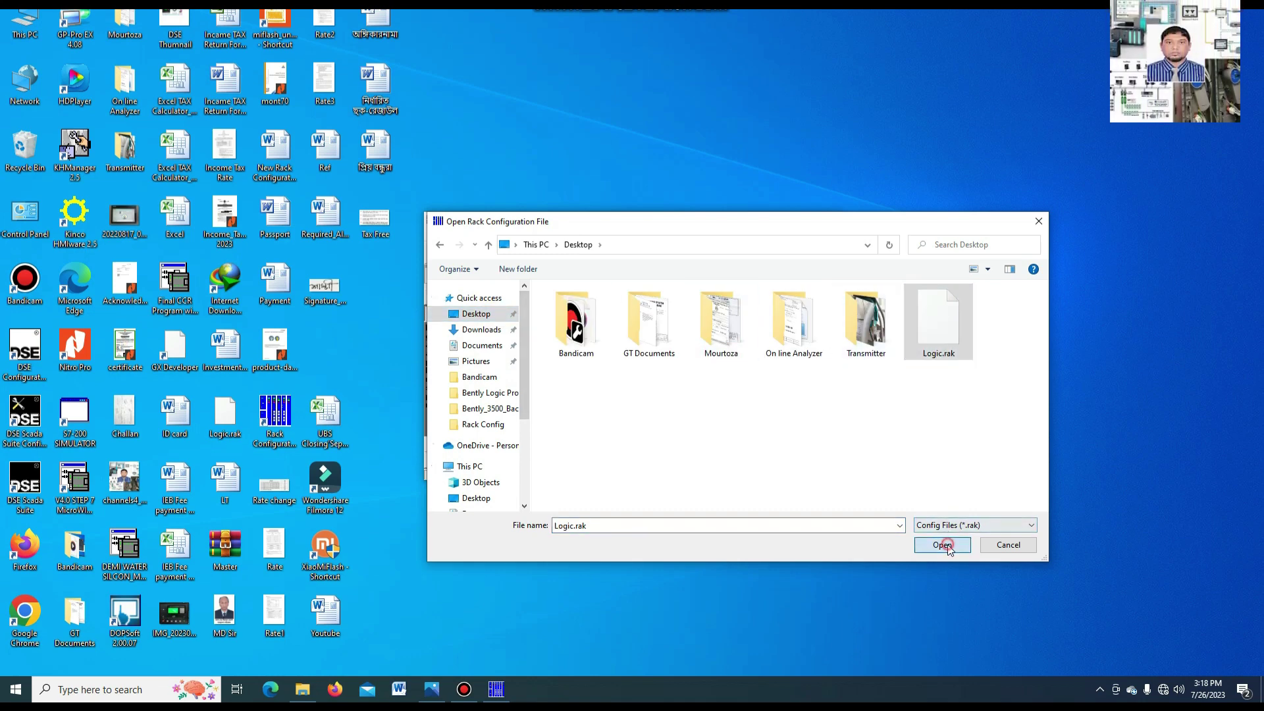
pyautogui.moveTo(697, 205); pyautogui.dragTo(628, 137)
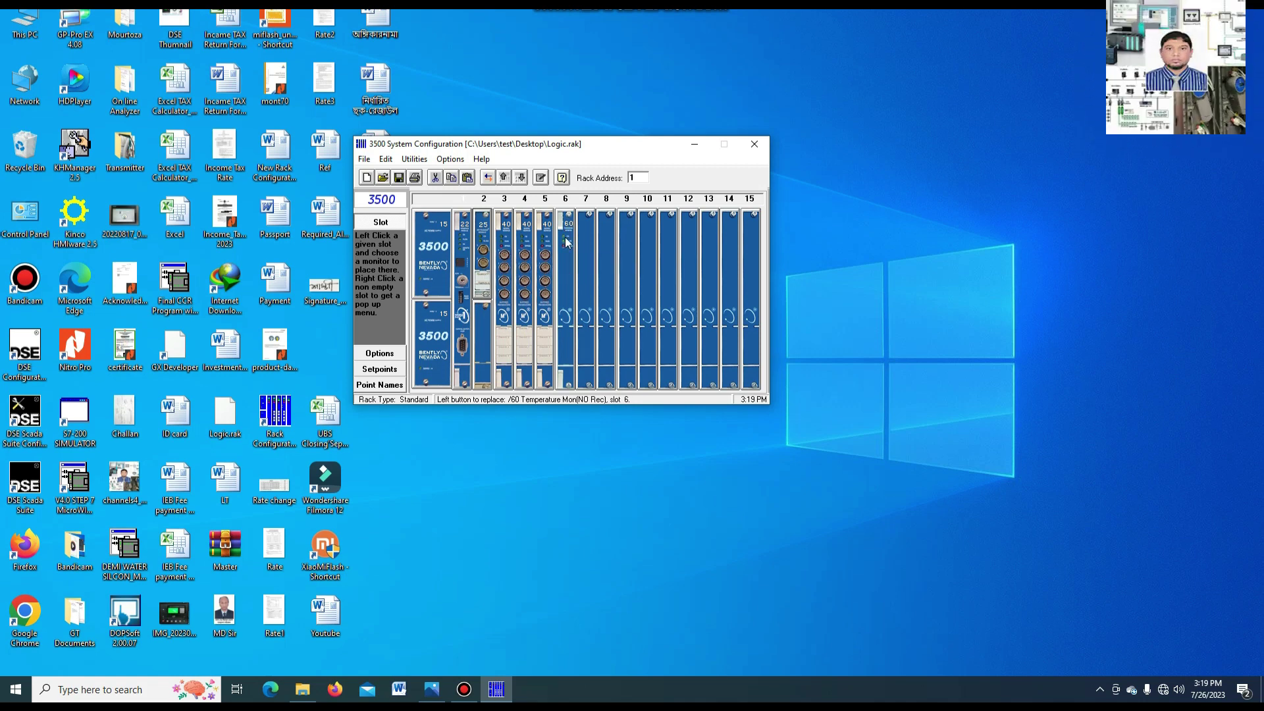
# - Review the options of the slot 3 Proximitor monitor and its Channel 1 transducer setup, leaving the settings as they are
pyautogui.click(385, 353)
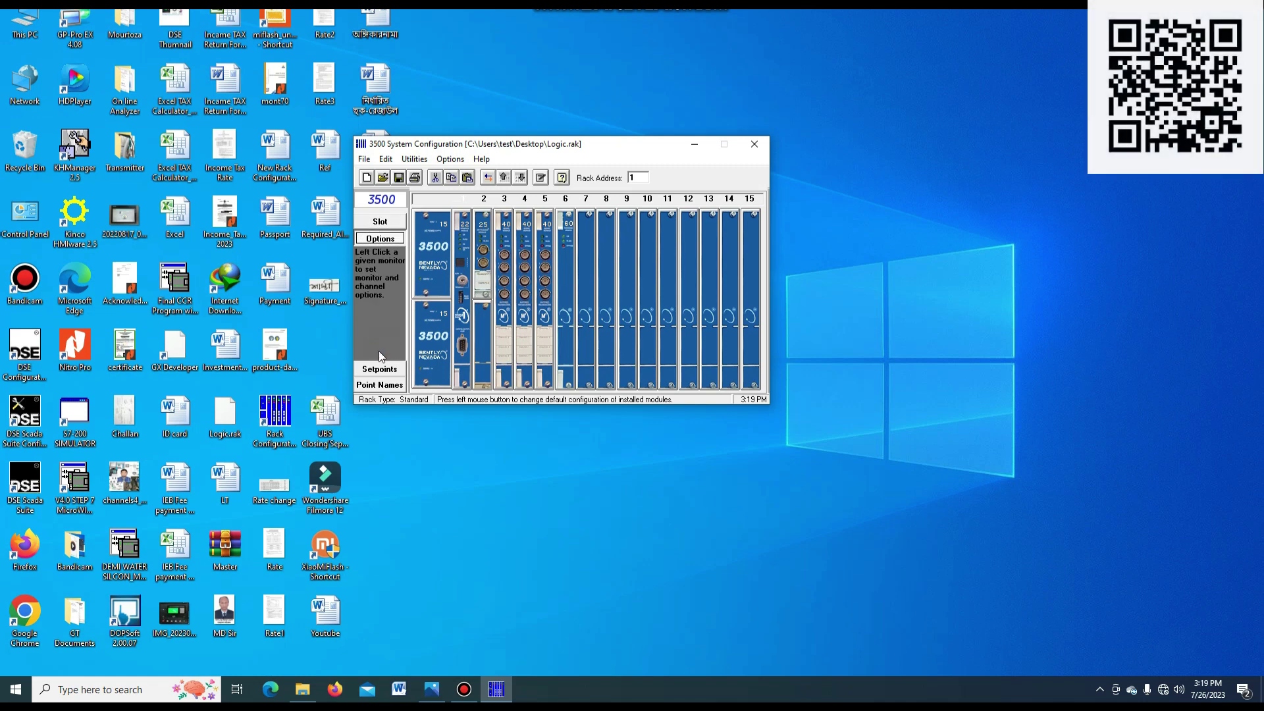
pyautogui.click(512, 254)
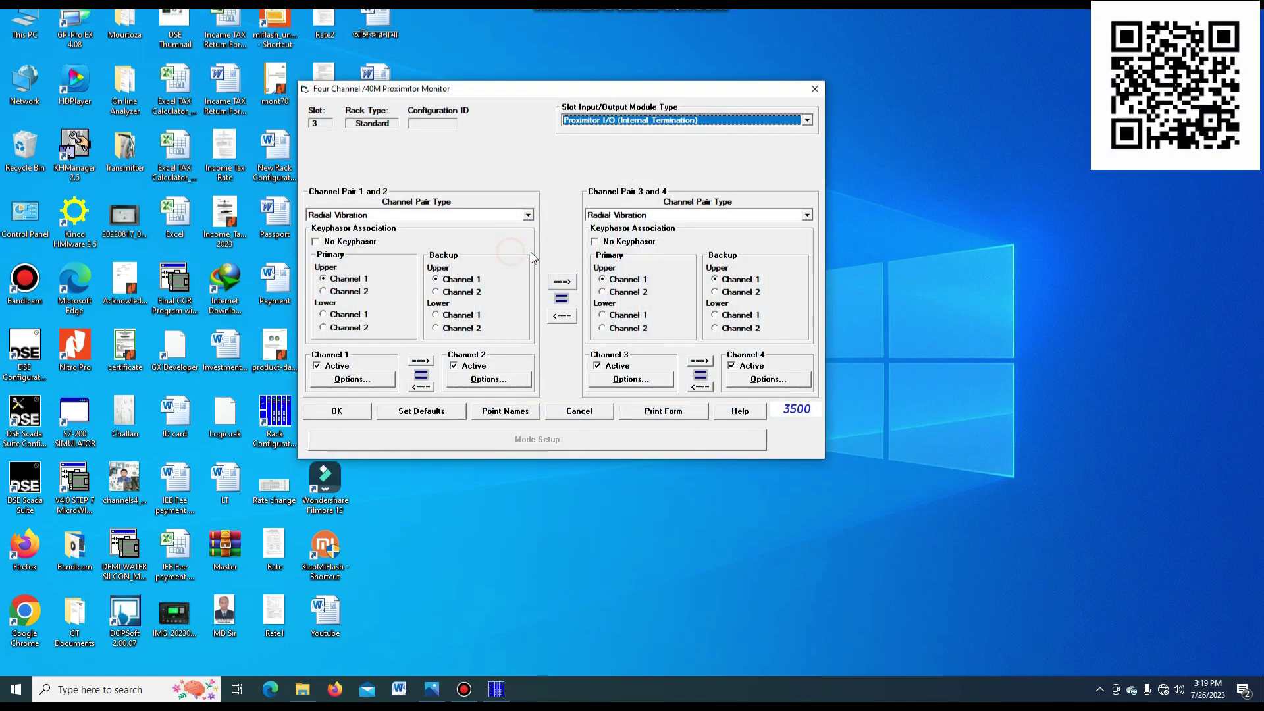
pyautogui.click(362, 380)
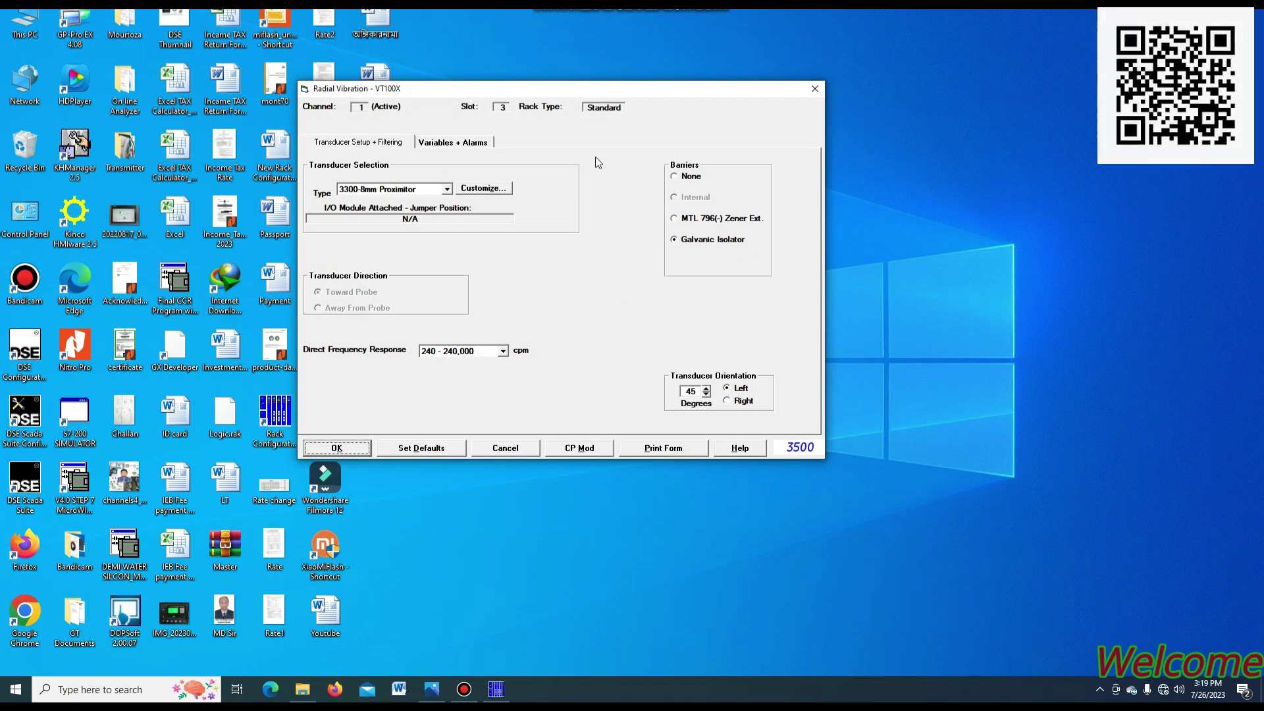
pyautogui.click(814, 88)
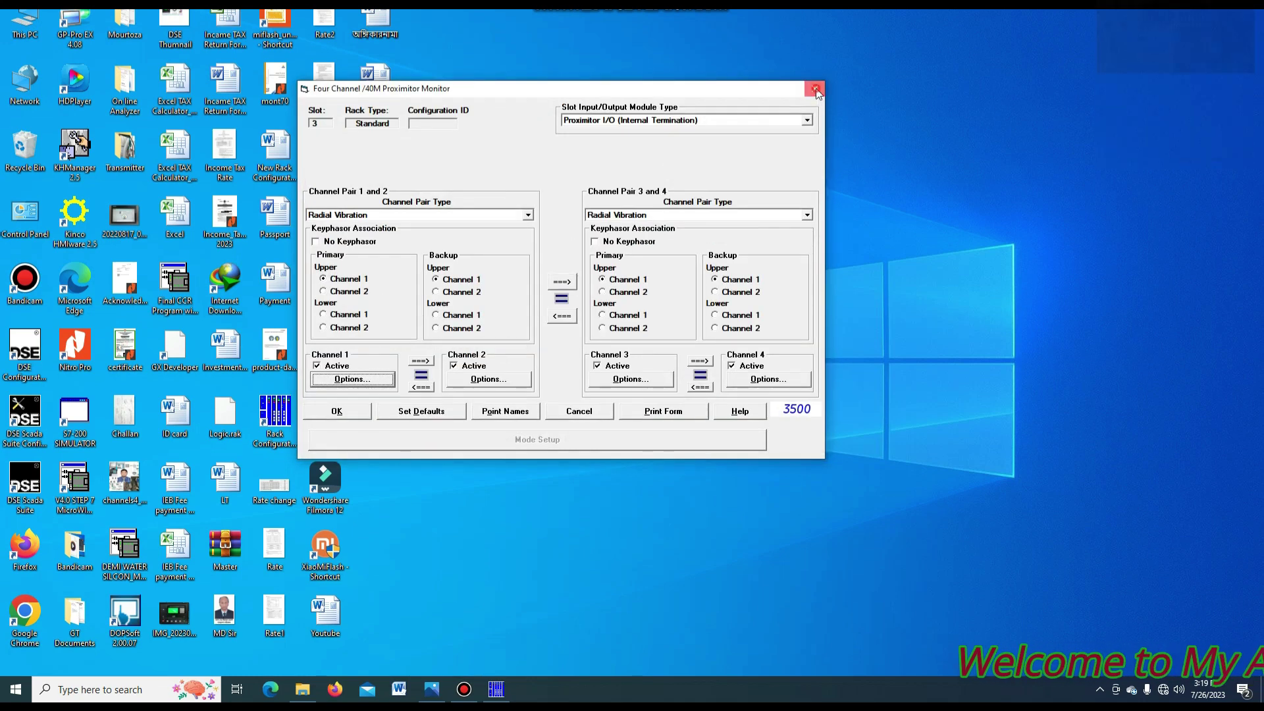
pyautogui.click(815, 84)
# - Review the options of the slot 6 temperature monitor and its Channel 1, and close them without making changes
pyautogui.click(567, 243)
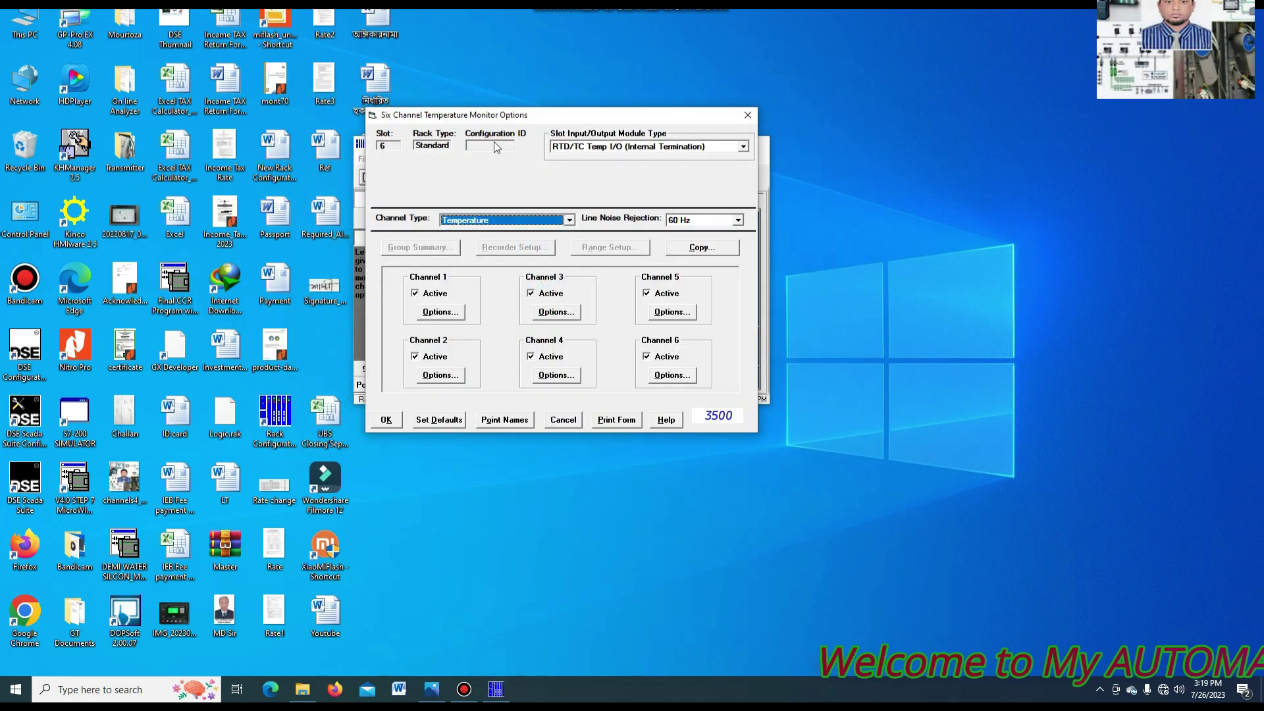
pyautogui.click(440, 311)
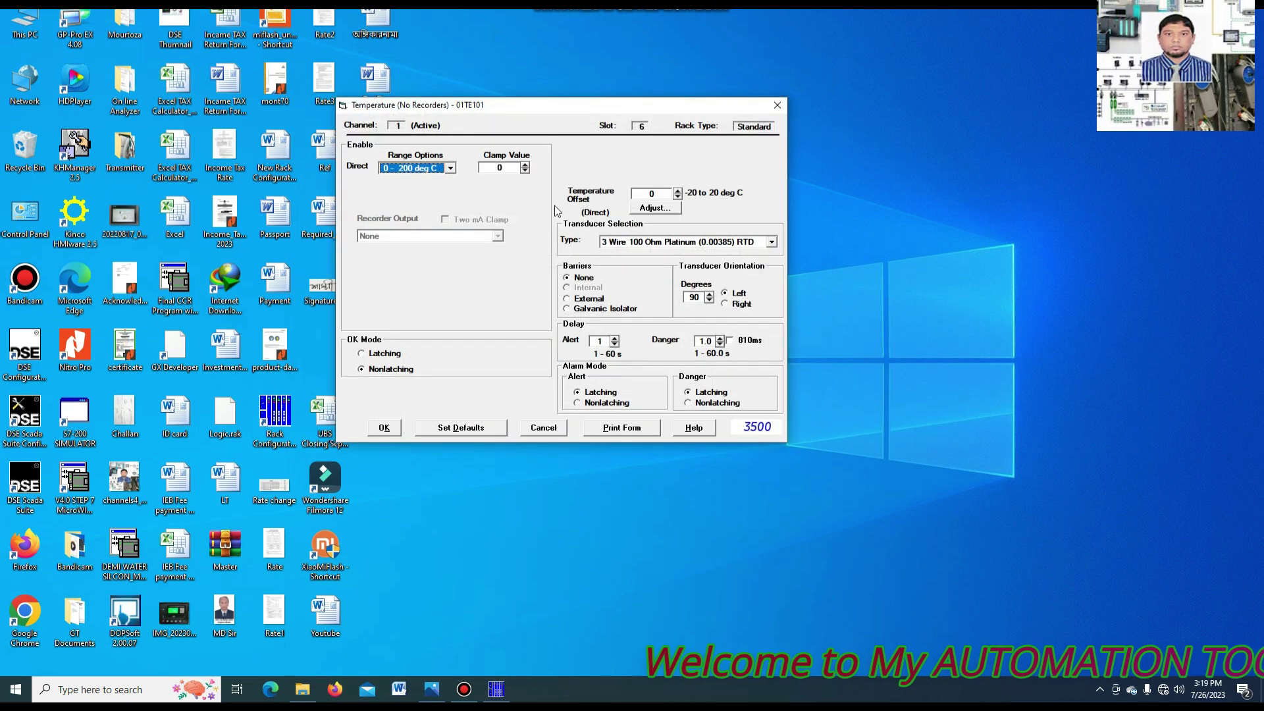
pyautogui.click(777, 105)
pyautogui.click(748, 115)
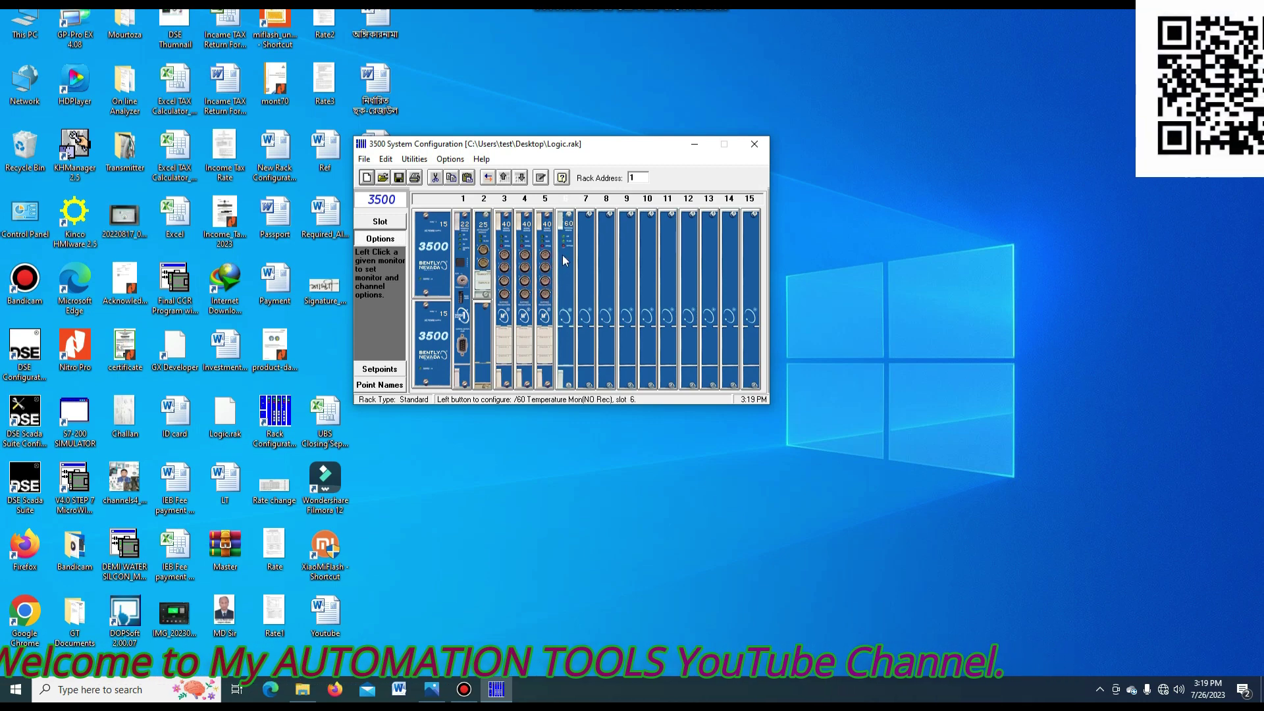
# - Place a 3500/32M standard relay module in slot 8 of the rack
pyautogui.click(609, 221)
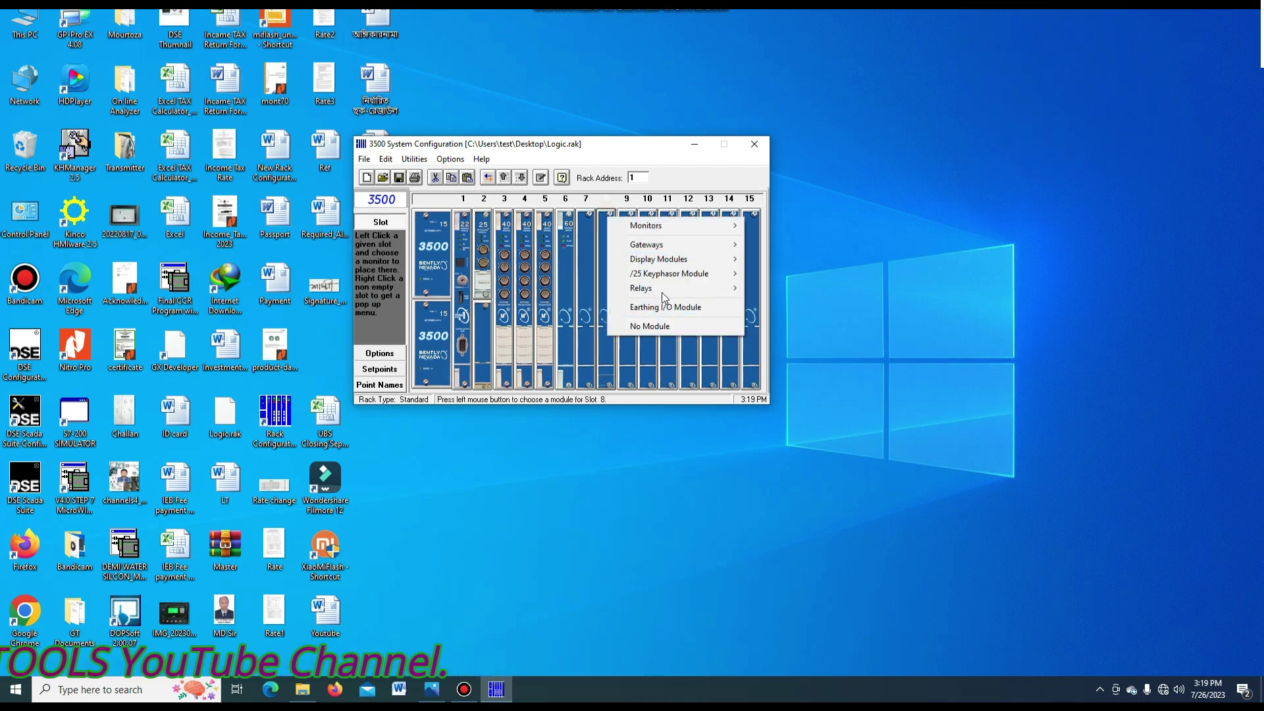
pyautogui.moveTo(665, 294)
pyautogui.moveTo(851, 292)
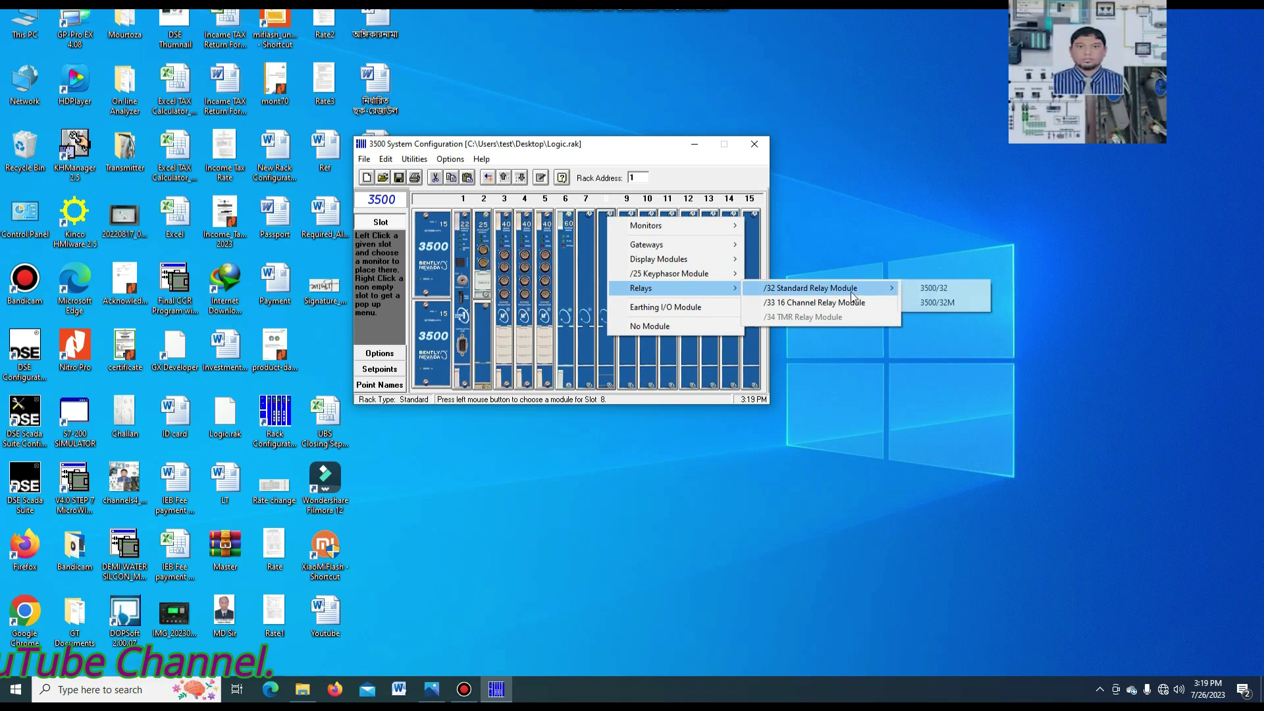
pyautogui.click(950, 302)
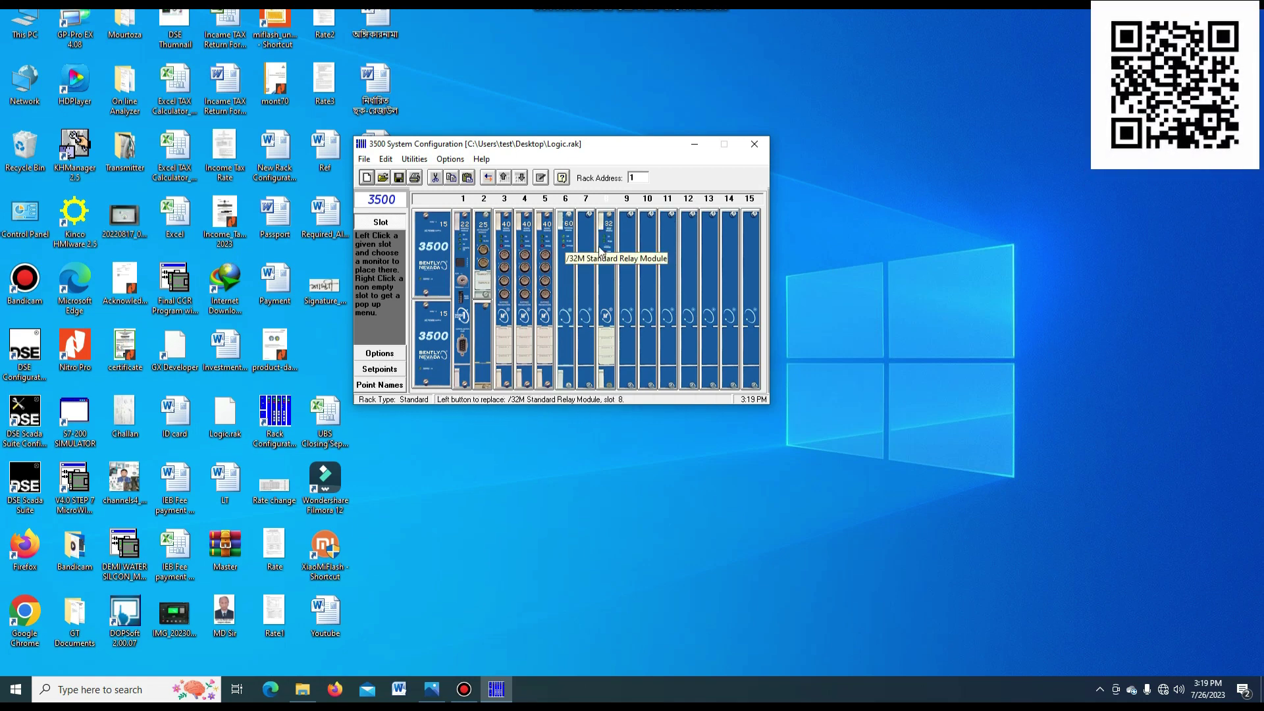
# - Open the Relay Association options of the slot 8 relay module and move the window clear of the rack
pyautogui.click(381, 355)
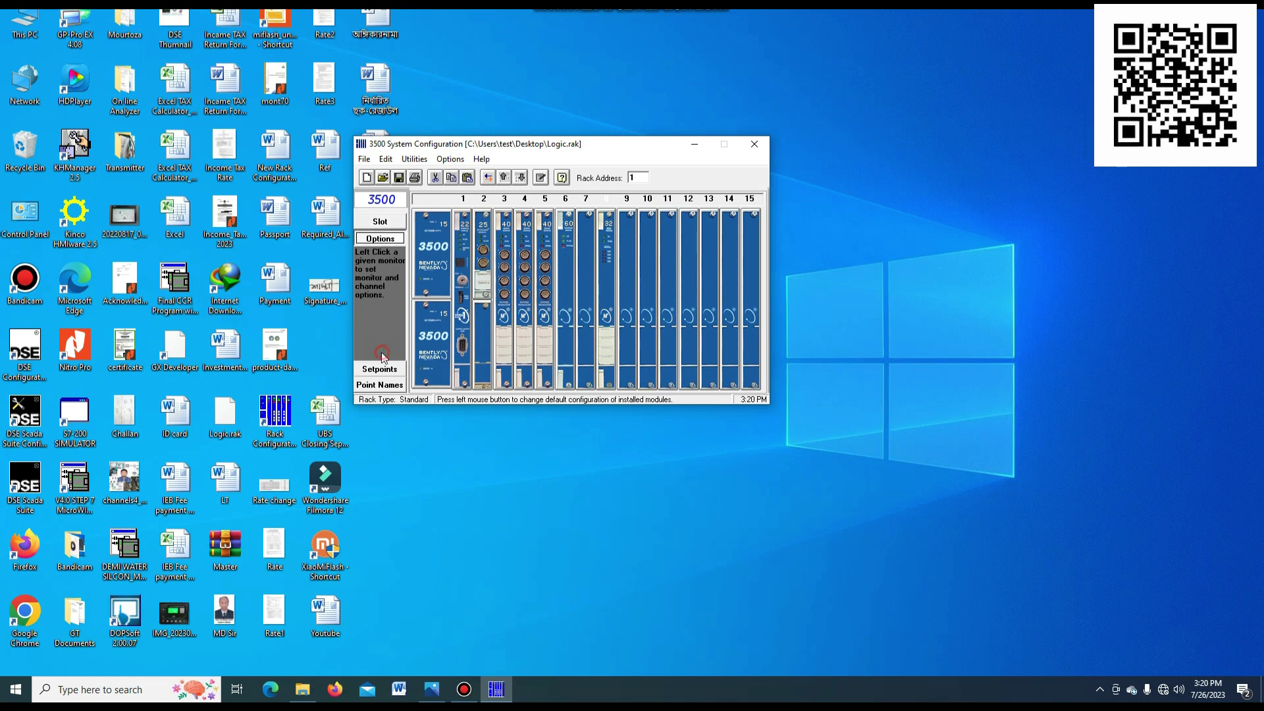
pyautogui.click(607, 236)
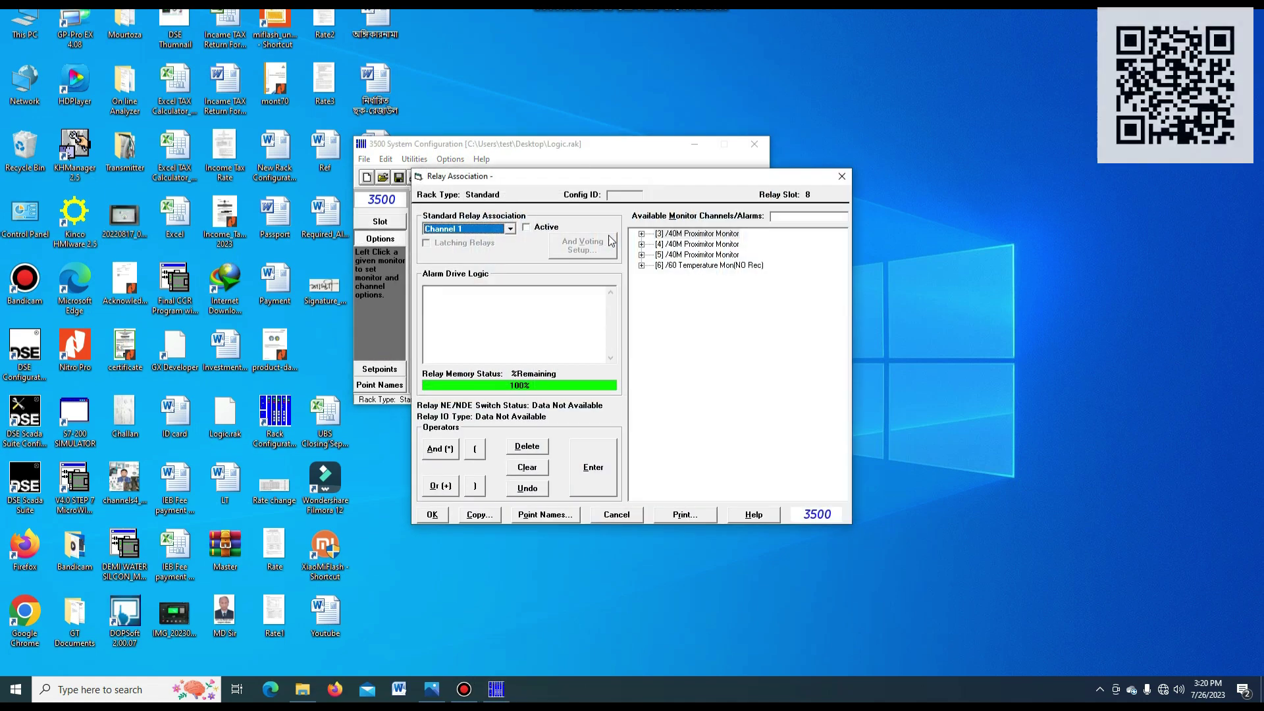
pyautogui.moveTo(729, 174); pyautogui.dragTo(900, 211)
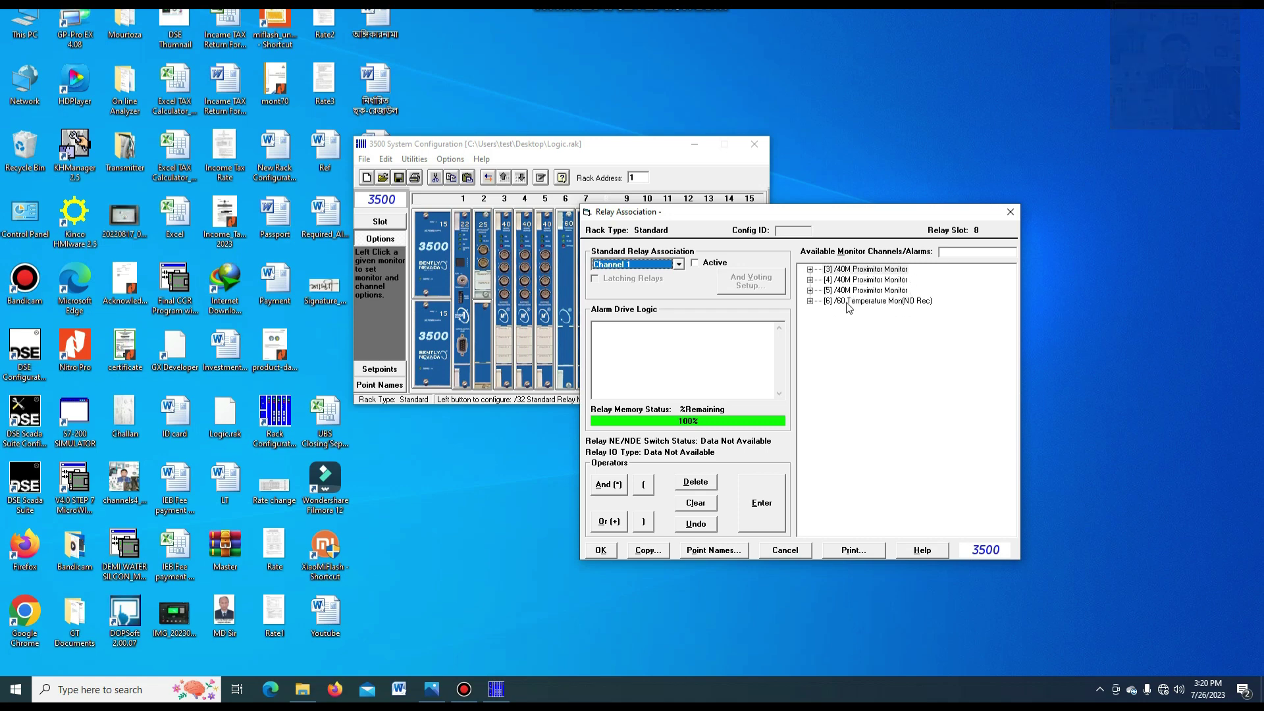
pyautogui.moveTo(705, 216); pyautogui.dragTo(768, 223)
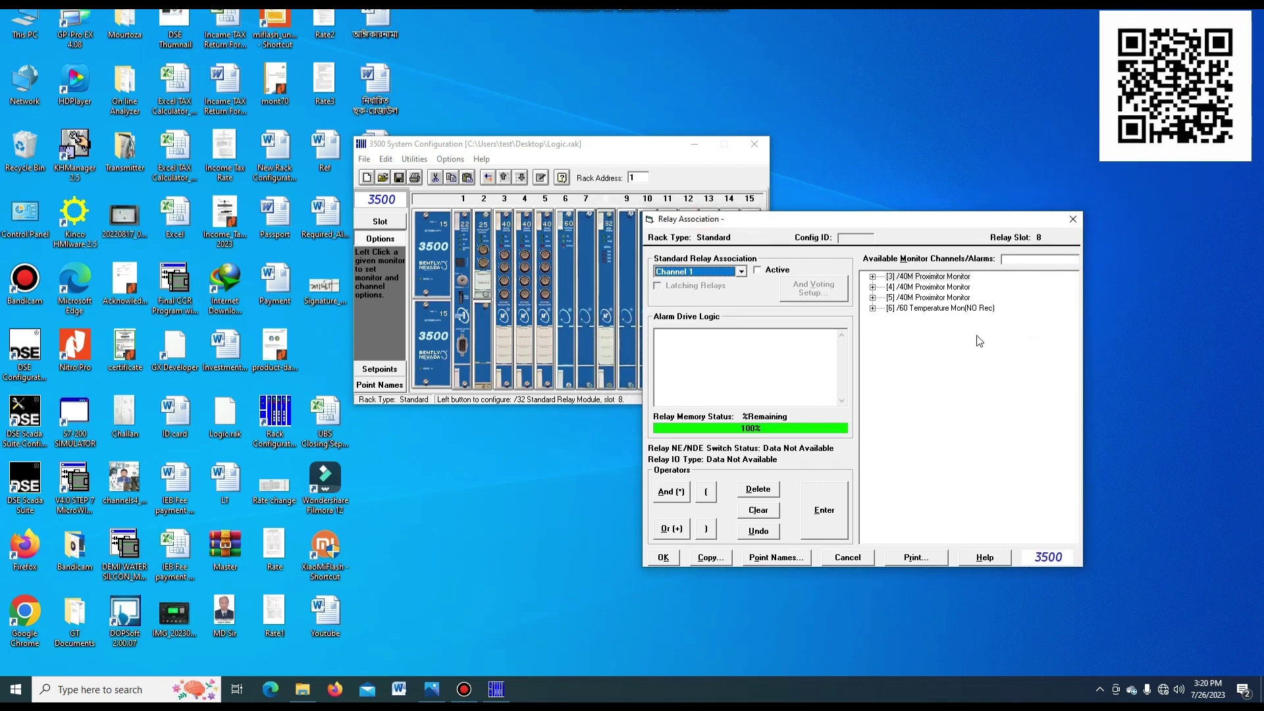
# - Expand the slot 3, 4 and 5 Proximitor monitors in the list of available monitor channels and alarms
pyautogui.click(873, 277)
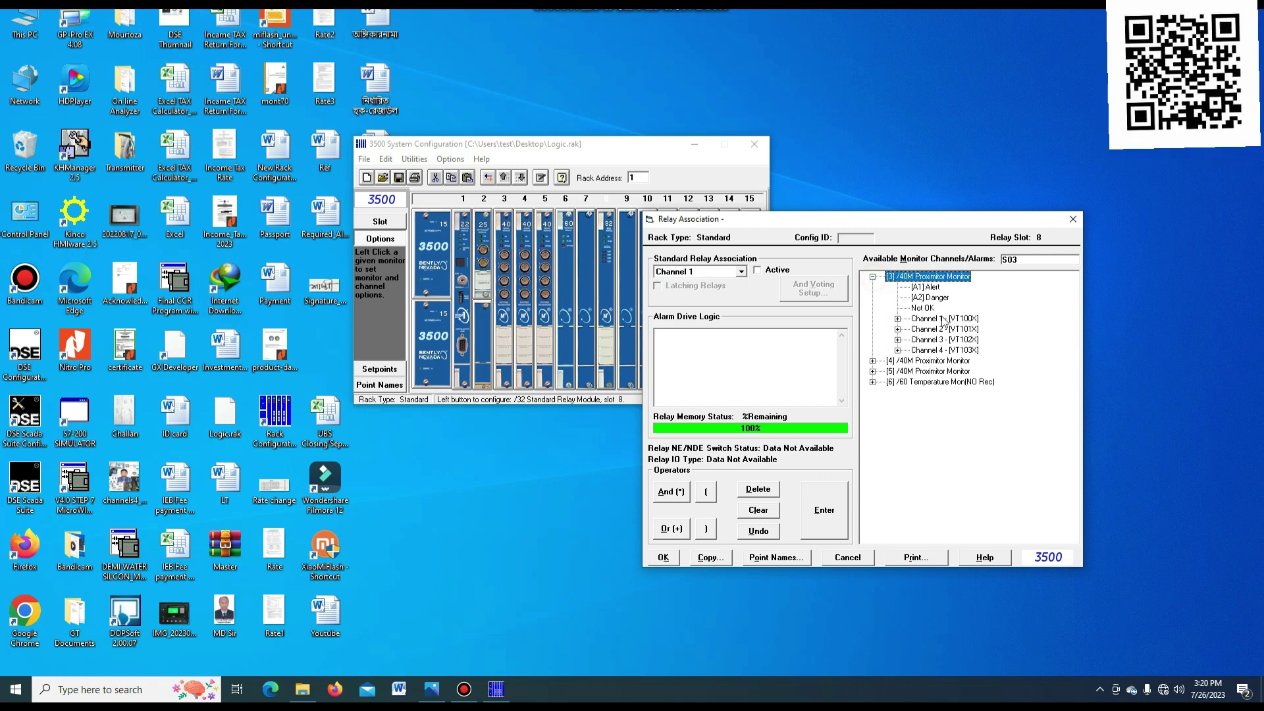
pyautogui.click(872, 362)
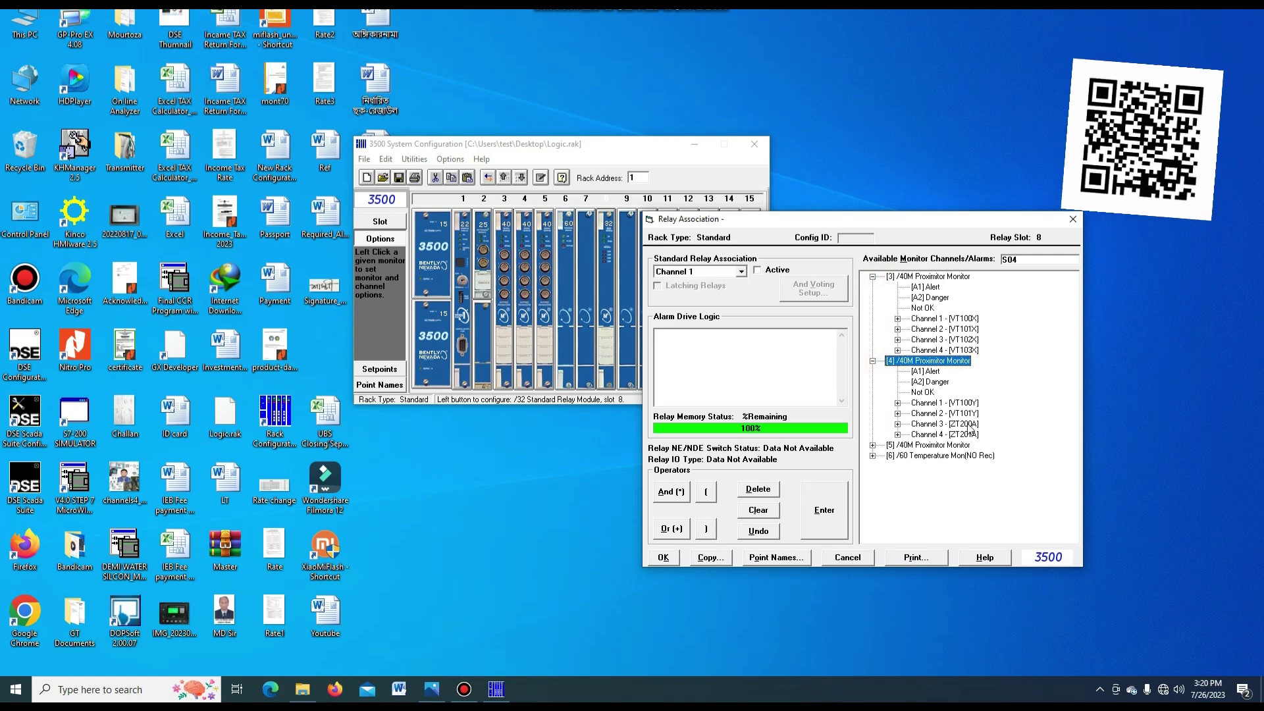
pyautogui.click(873, 445)
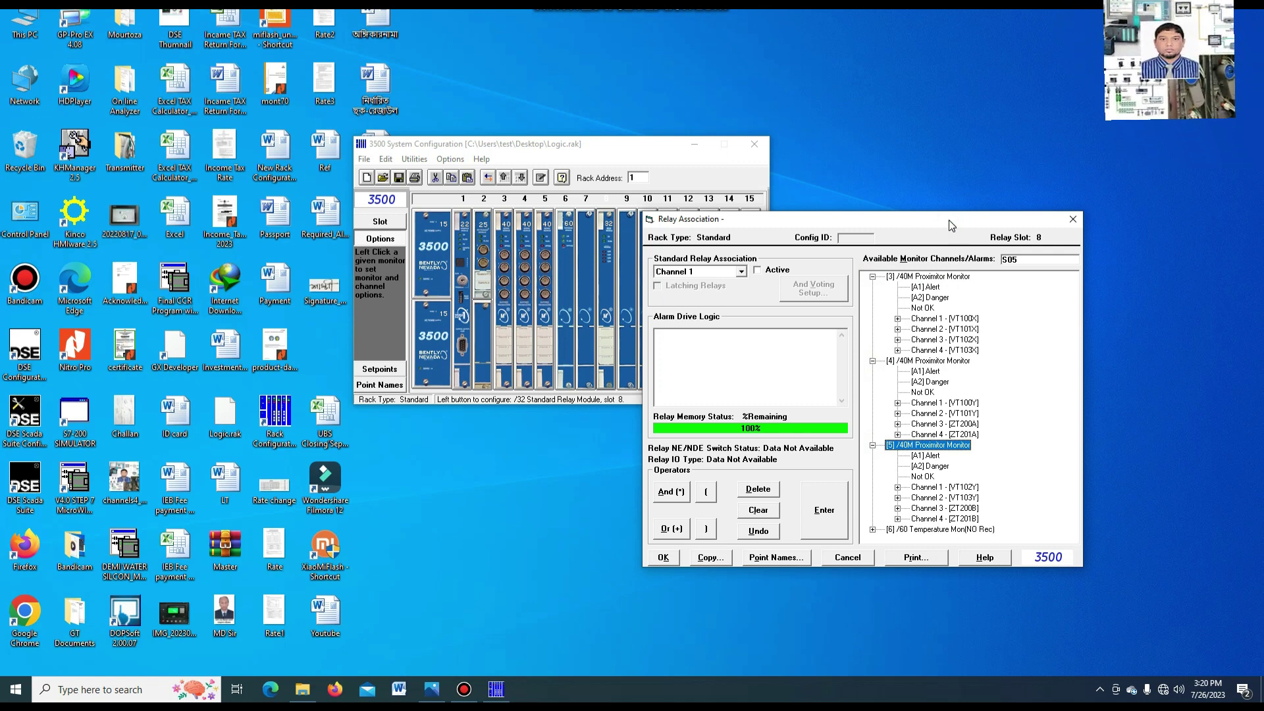
pyautogui.moveTo(949, 220); pyautogui.dragTo(658, 139)
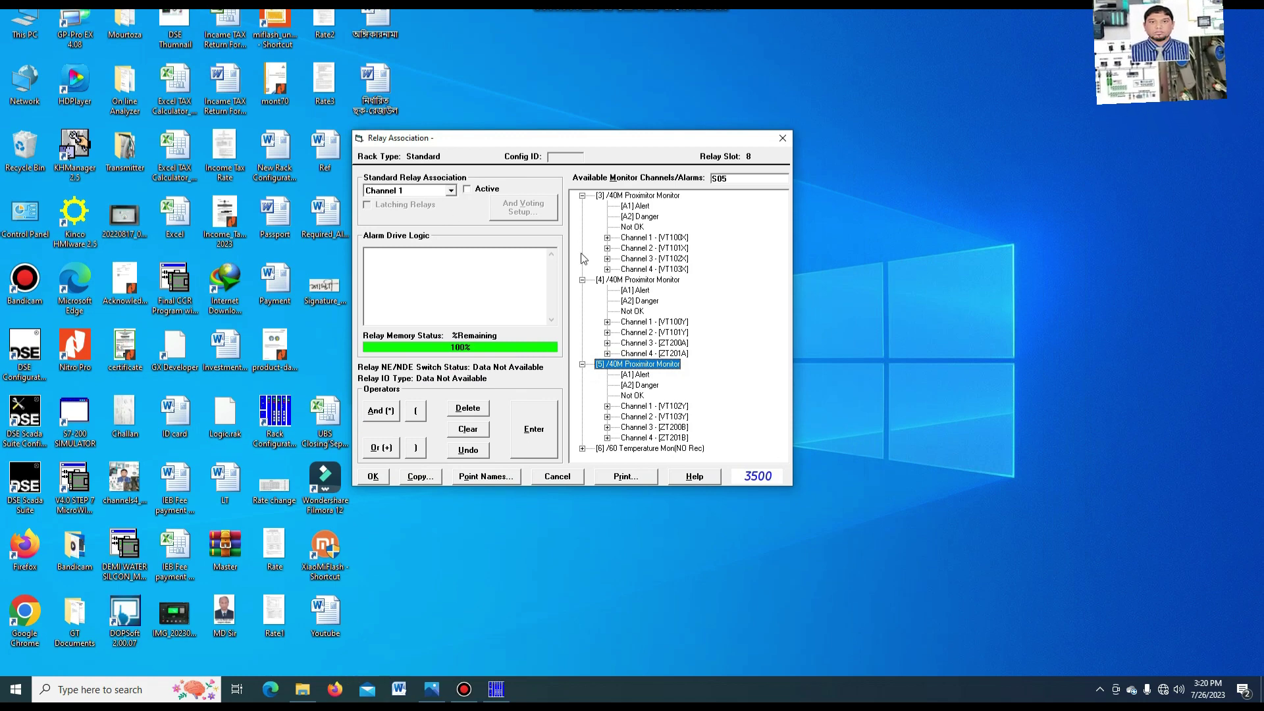
# - Bring up the Logic_Vibration.jpg diagram and arrange it beside the Relay Association window, with relay Channel 1 selected
pyautogui.click(431, 689)
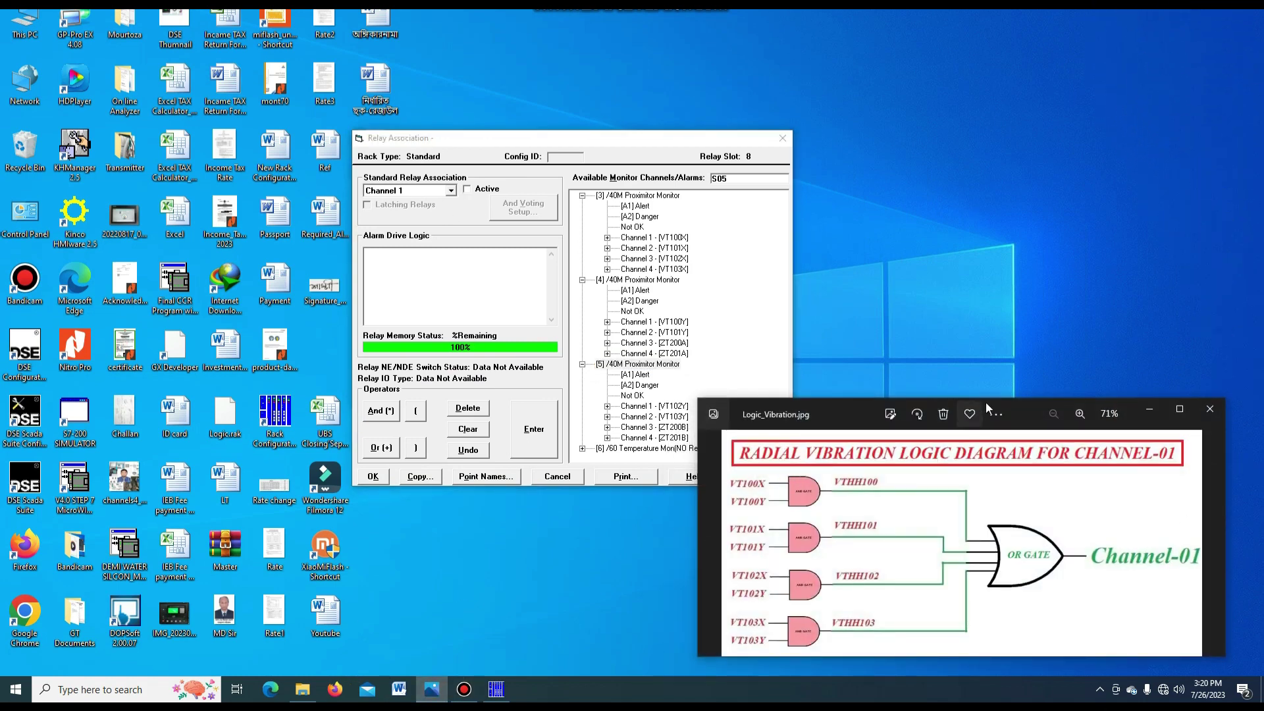
pyautogui.moveTo(1026, 413); pyautogui.dragTo(1048, 400)
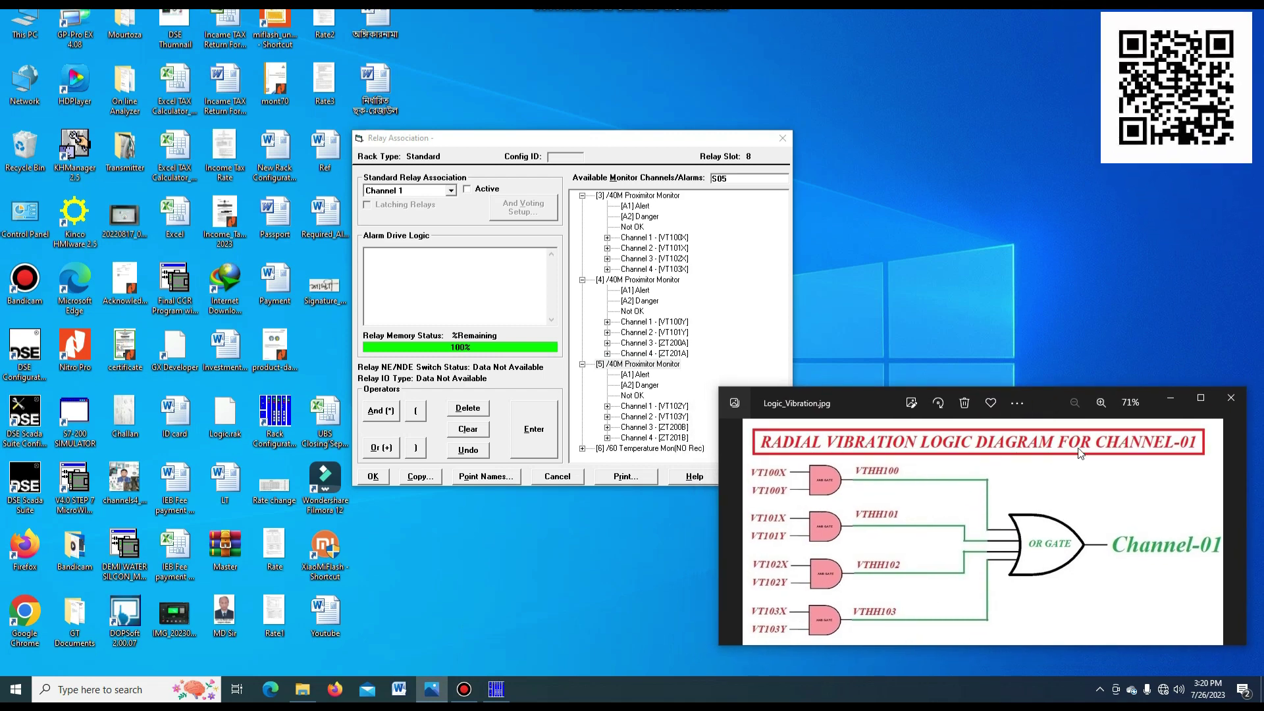
pyautogui.click(451, 190)
pyautogui.click(395, 204)
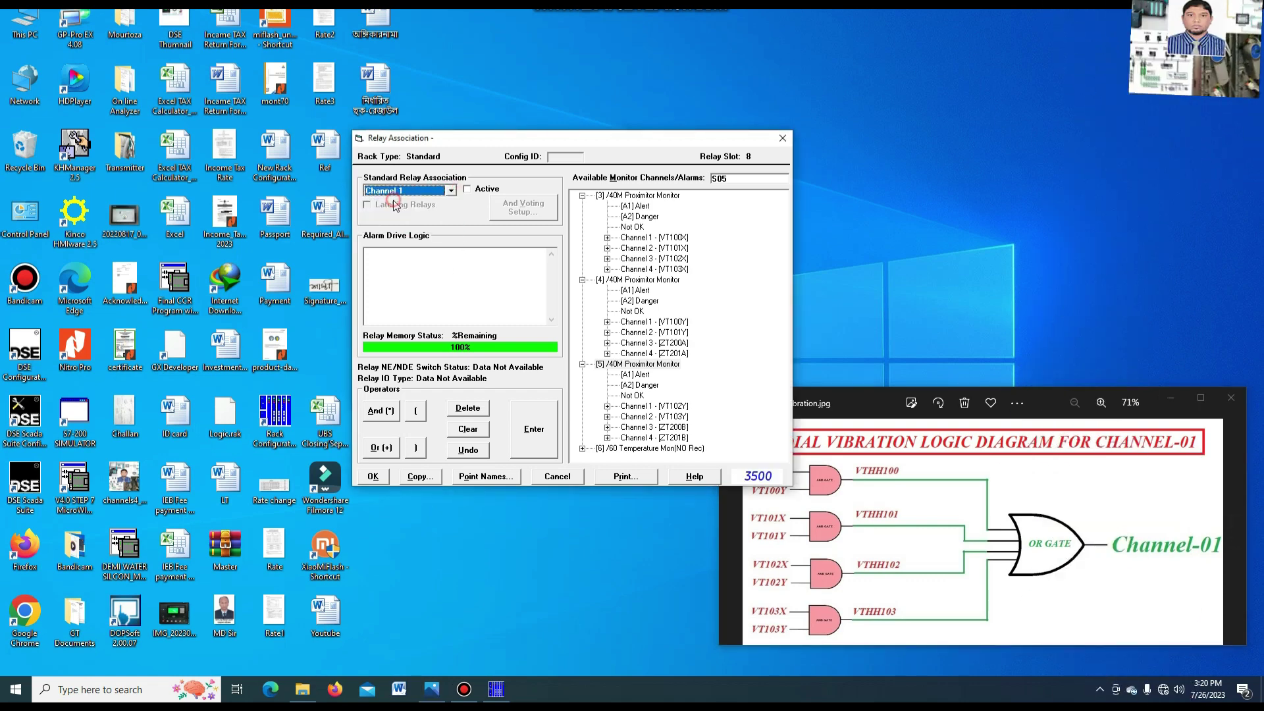
pyautogui.moveTo(871, 396); pyautogui.dragTo(892, 396)
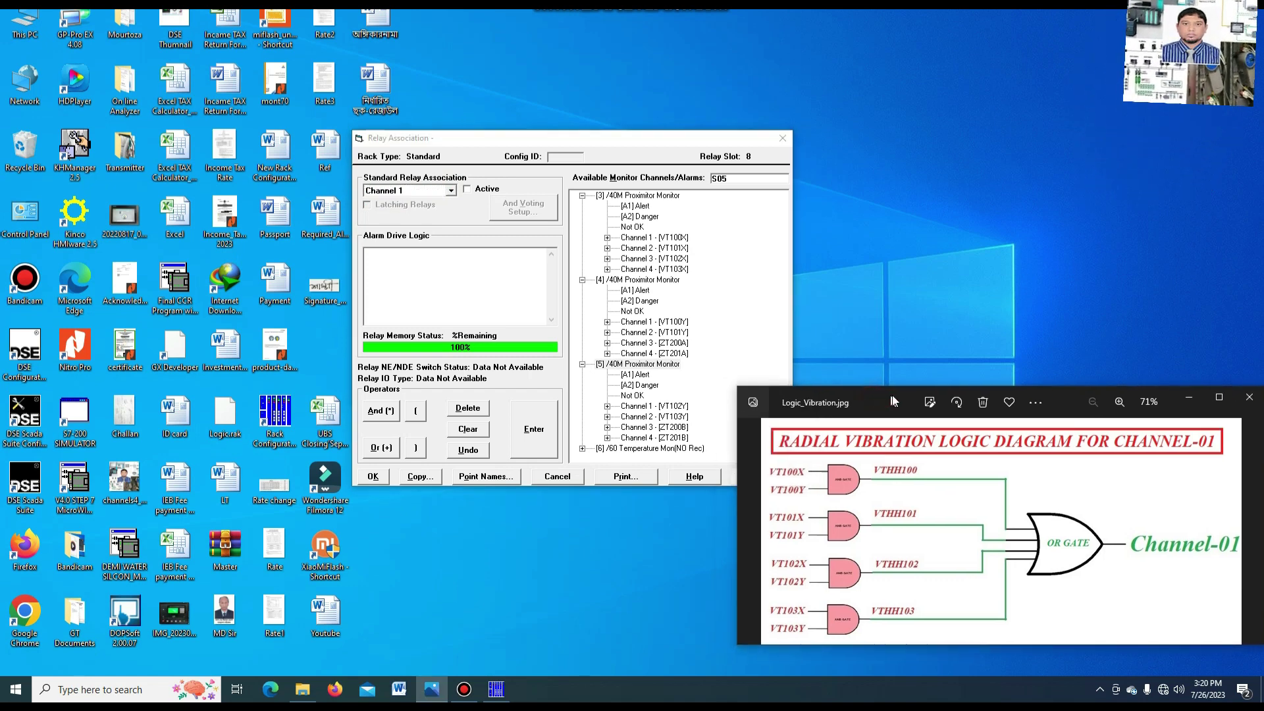
pyautogui.moveTo(631, 143); pyautogui.dragTo(579, 139)
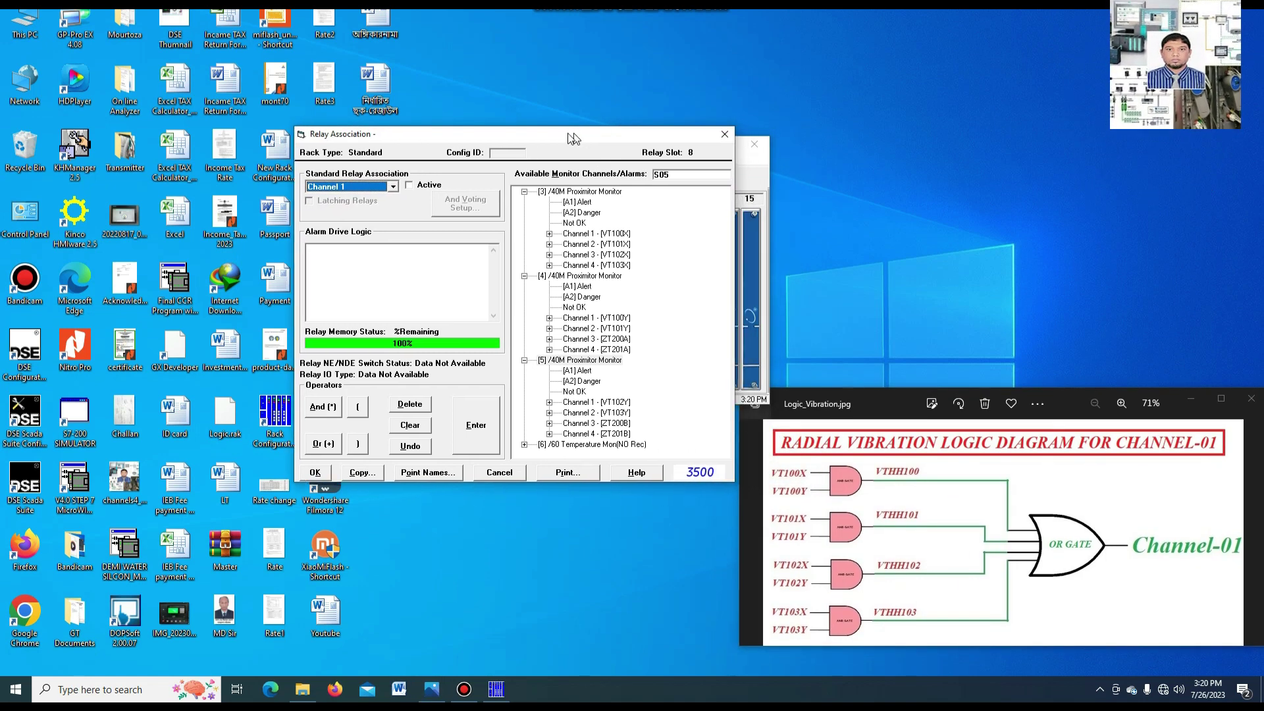
pyautogui.moveTo(1067, 391); pyautogui.dragTo(1062, 413)
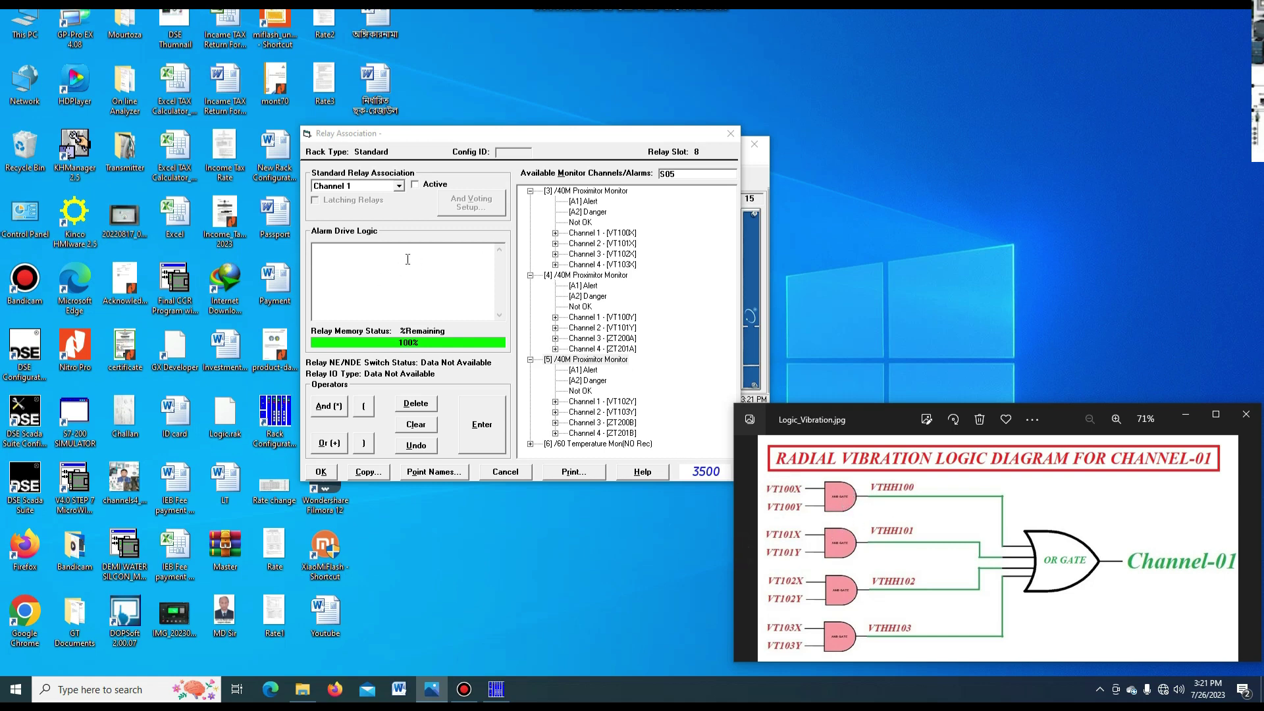
# - Start relay Channel 1's alarm drive logic with a bracketed AND of the VT100X (slot 3) and VT100Y (slot 4) Danger alarms, followed by OR
pyautogui.click(399, 189)
pyautogui.click(375, 192)
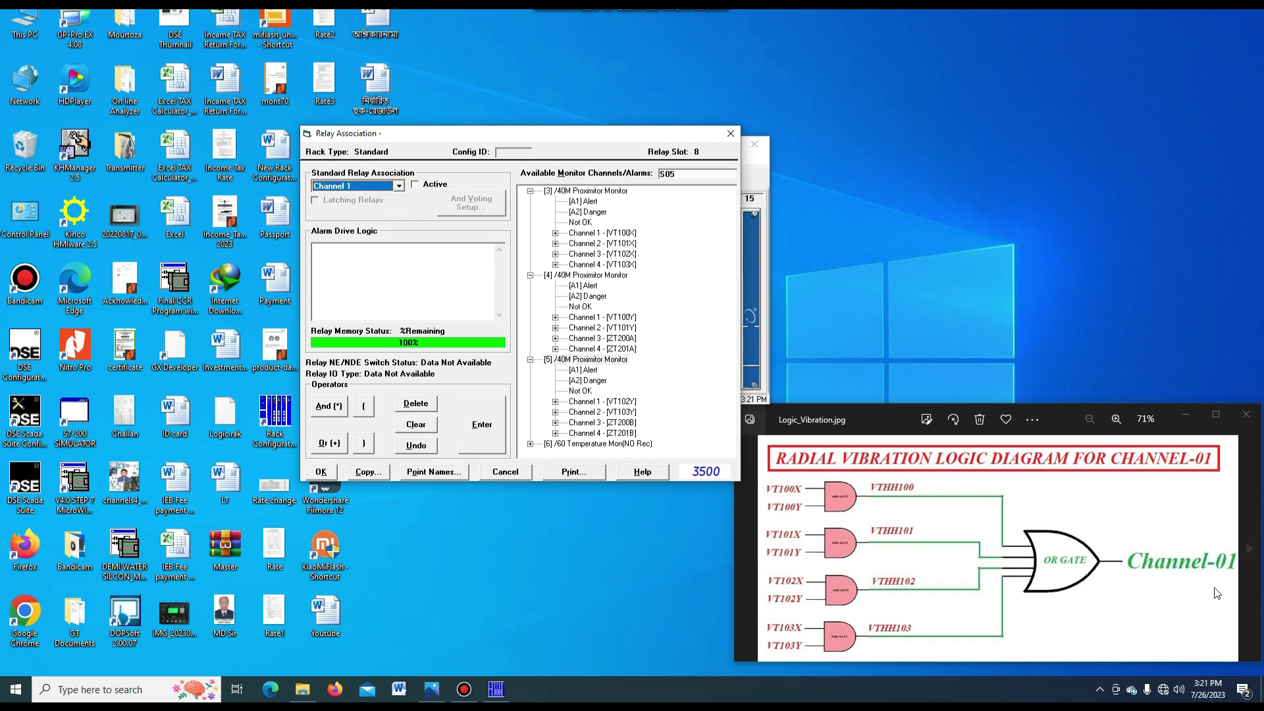
pyautogui.click(334, 257)
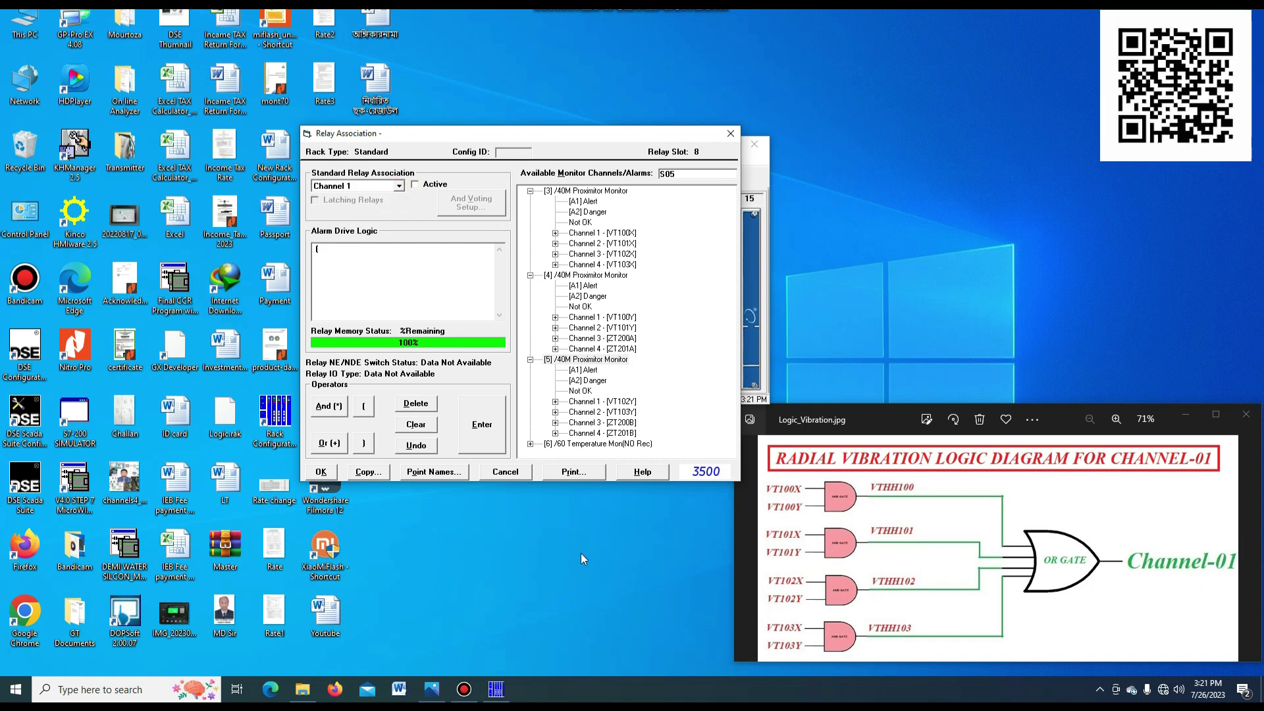
pyautogui.click(555, 233)
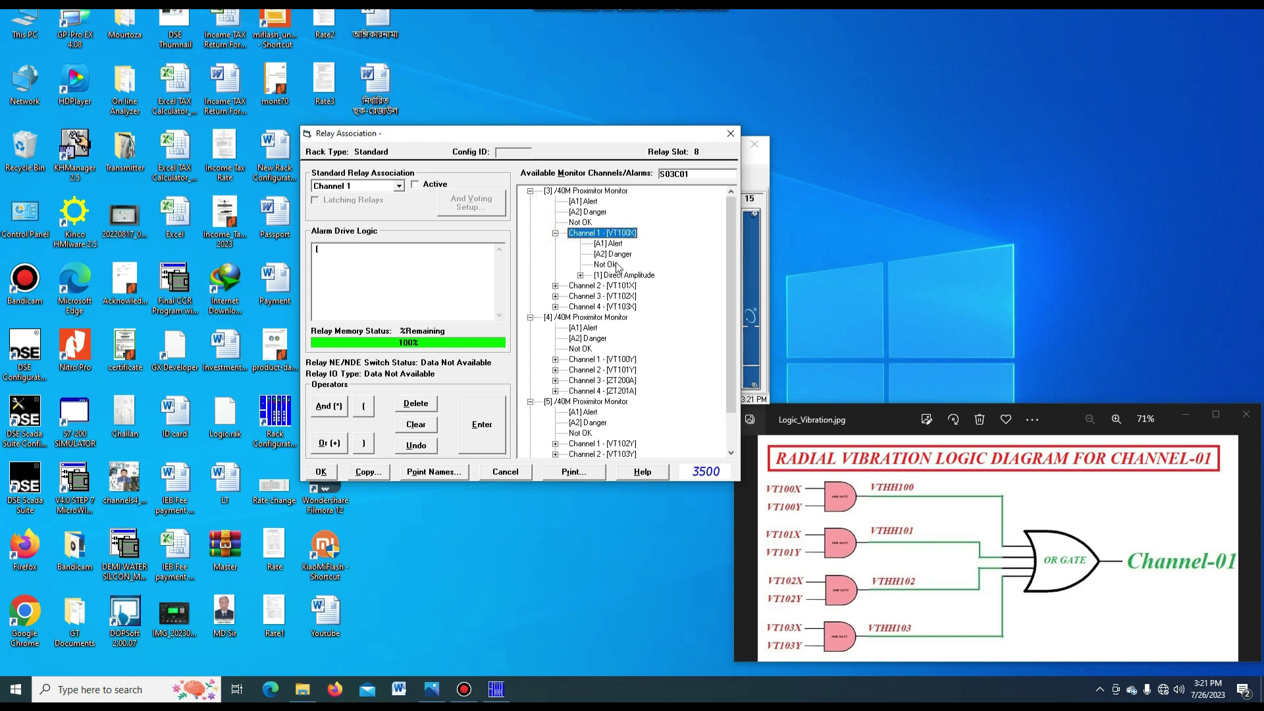
pyautogui.moveTo(612, 254); pyautogui.dragTo(339, 255)
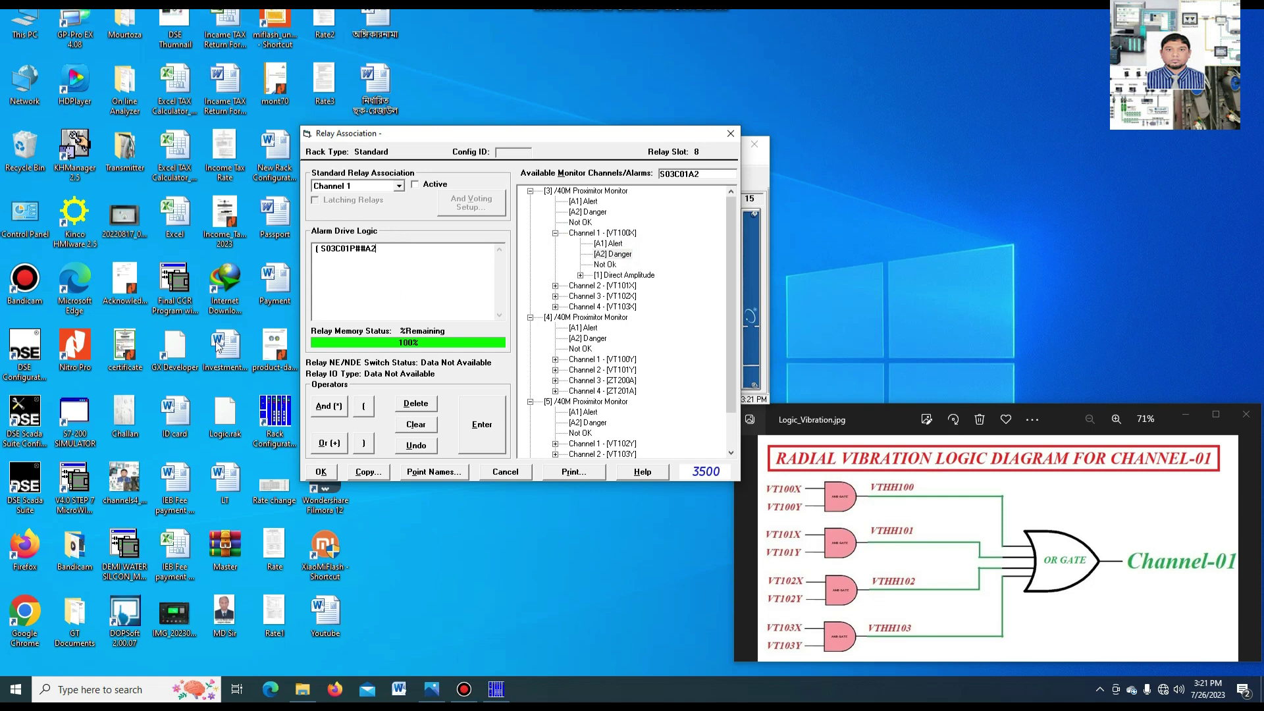
pyautogui.click(329, 407)
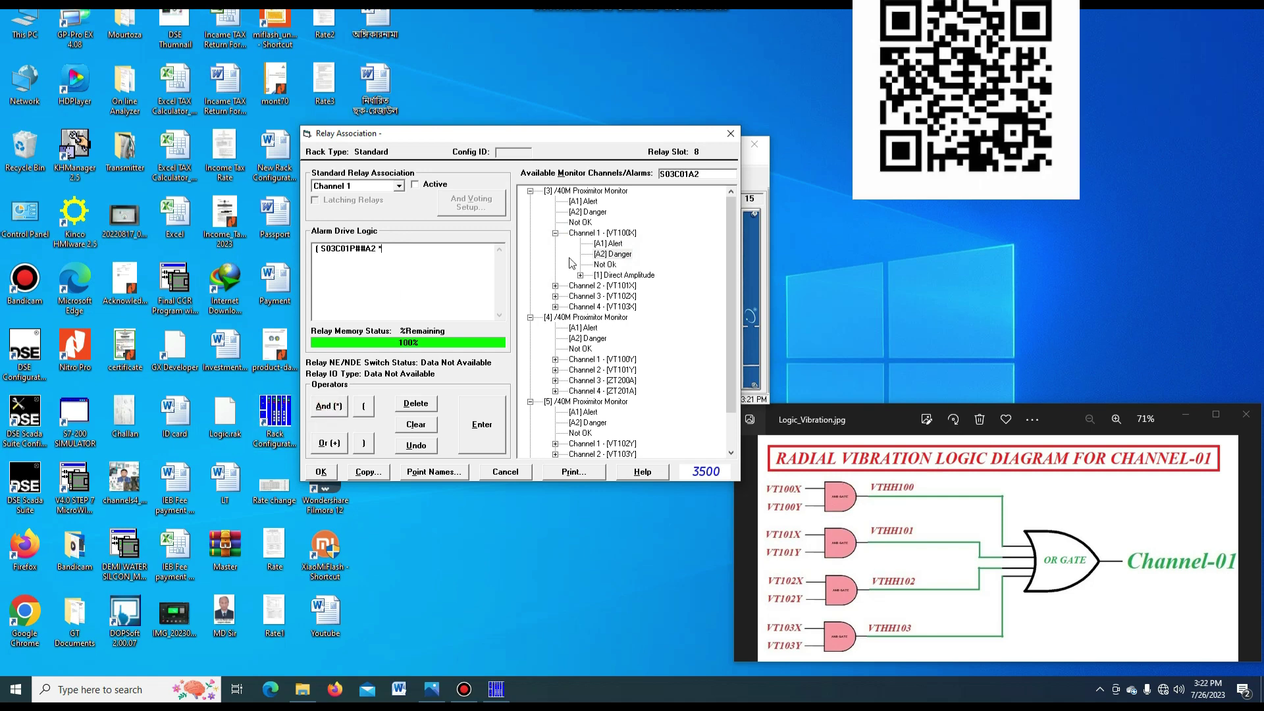
pyautogui.click(556, 359)
pyautogui.moveTo(612, 381); pyautogui.dragTo(420, 257)
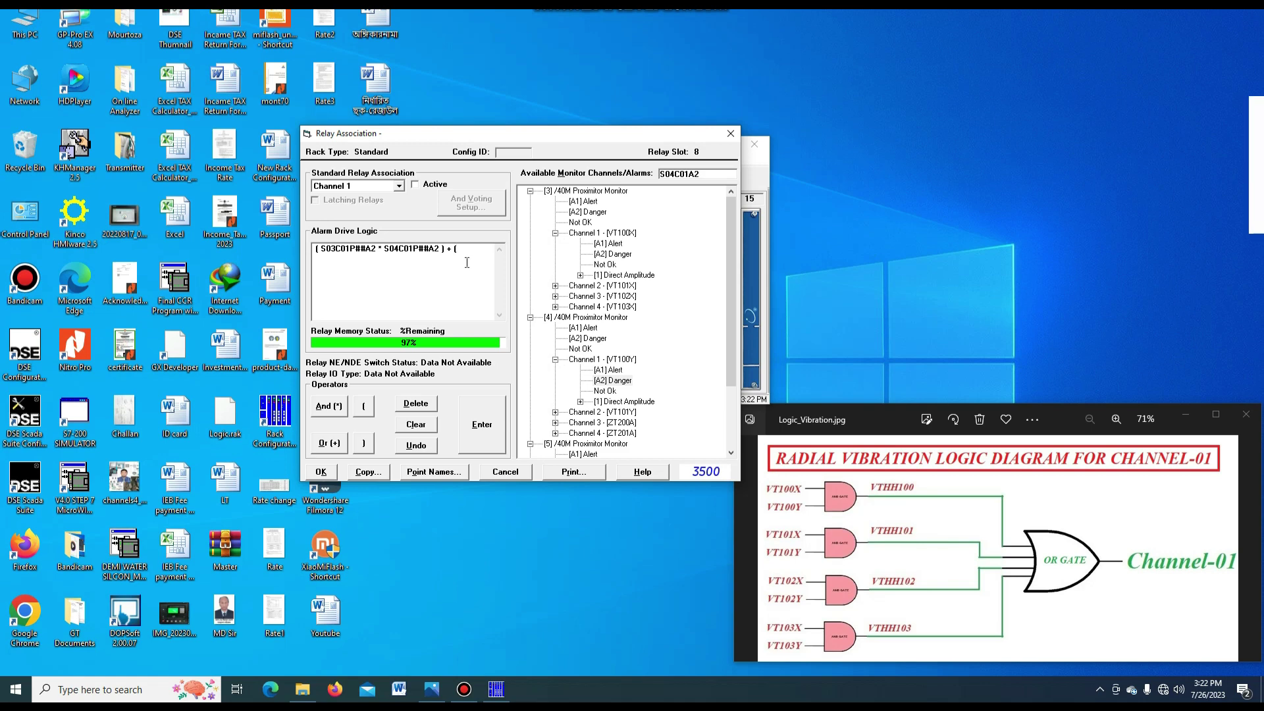
# - Add the slot 3 VT101X Danger alarm to the second bracketed group, followed by an AND operator
pyautogui.click(556, 233)
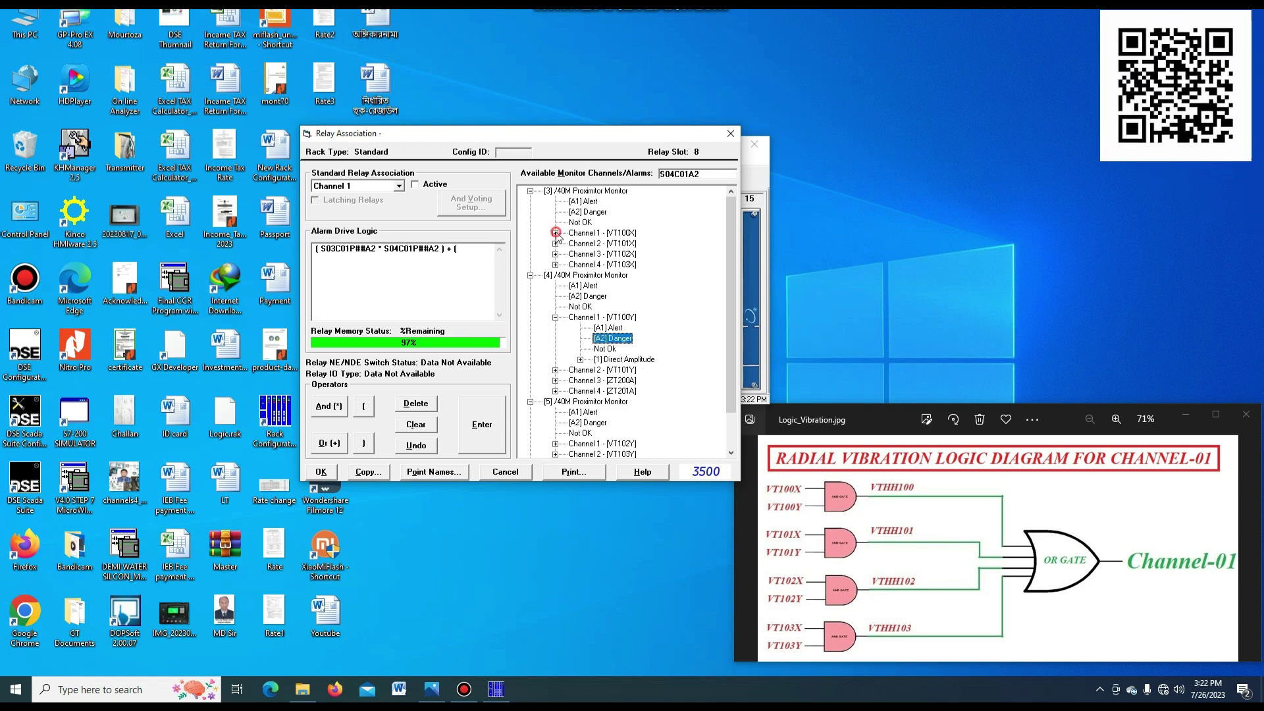
pyautogui.click(556, 244)
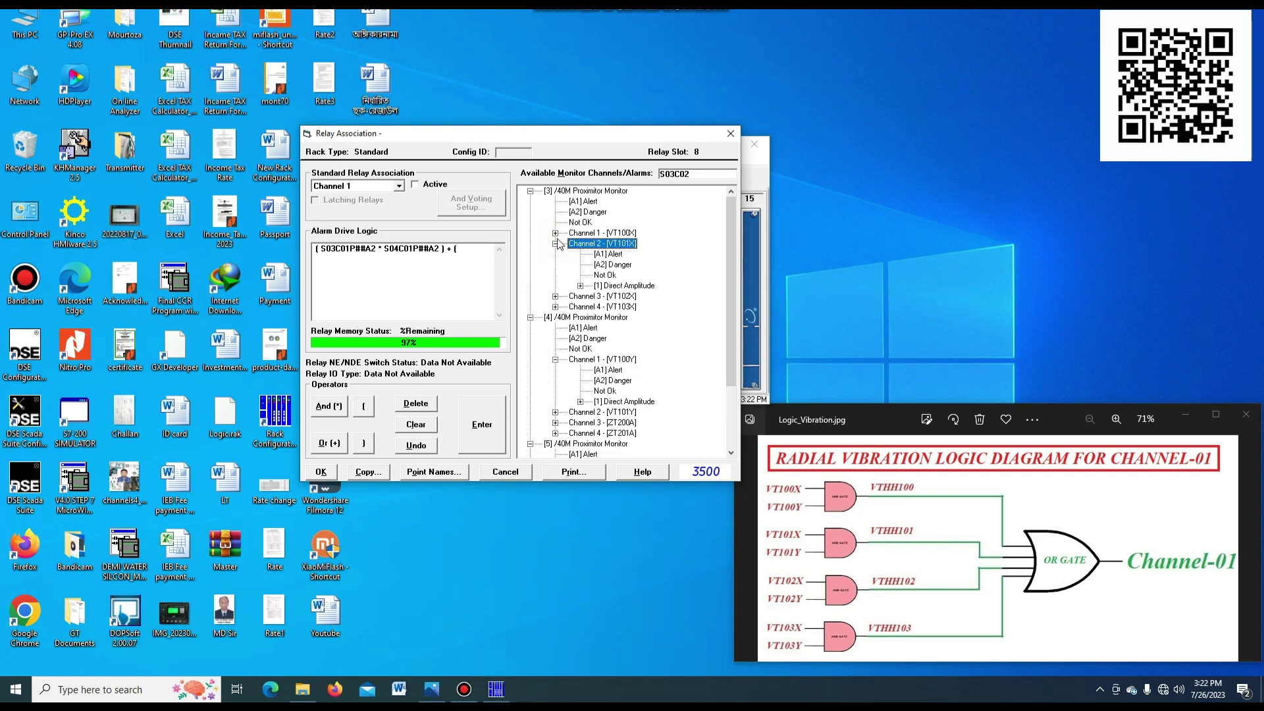
pyautogui.click(606, 266)
pyautogui.click(471, 251)
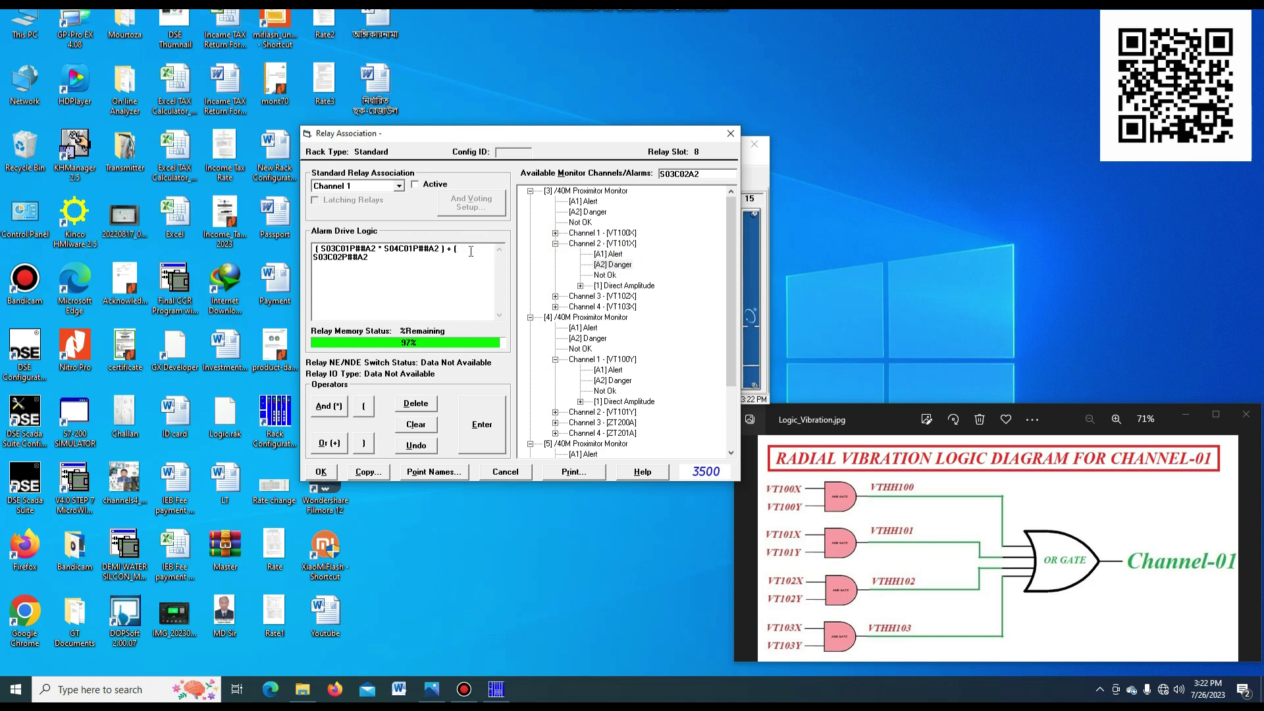
pyautogui.click(328, 406)
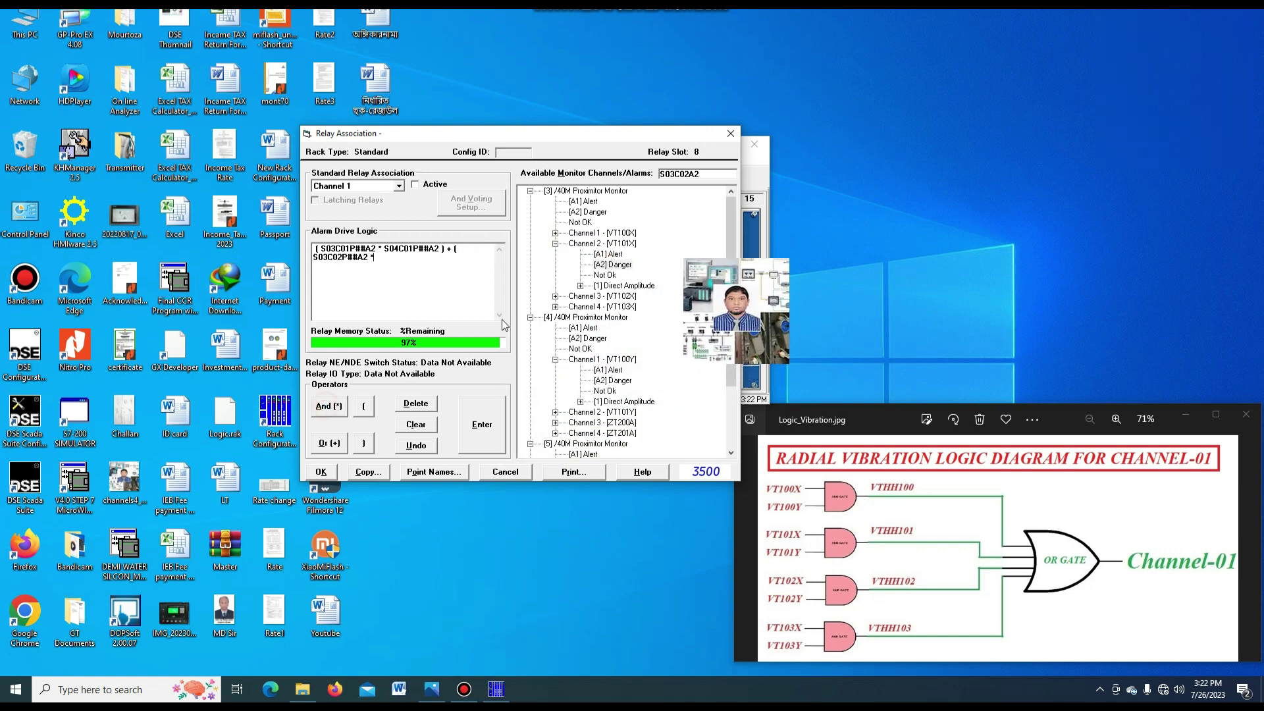
# - Complete the second group with the slot 4 VT101Y Danger alarm and a closing bracket
pyautogui.click(555, 245)
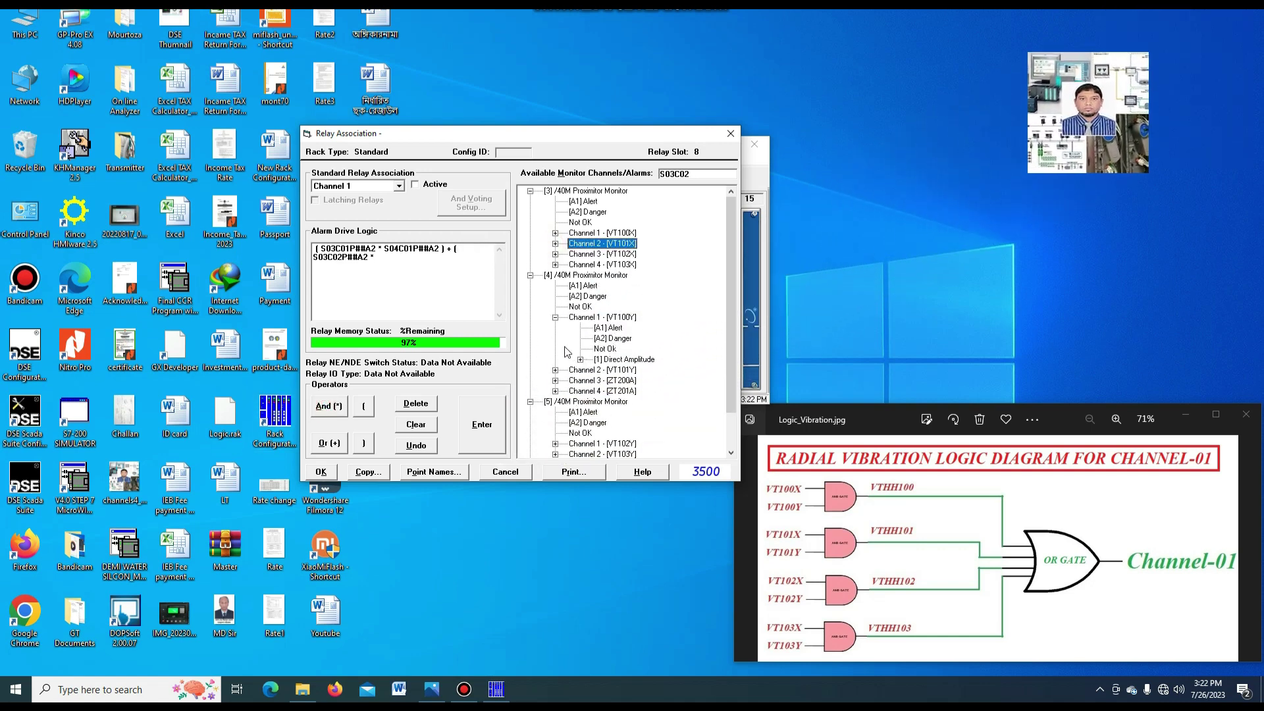
pyautogui.click(556, 318)
pyautogui.click(555, 328)
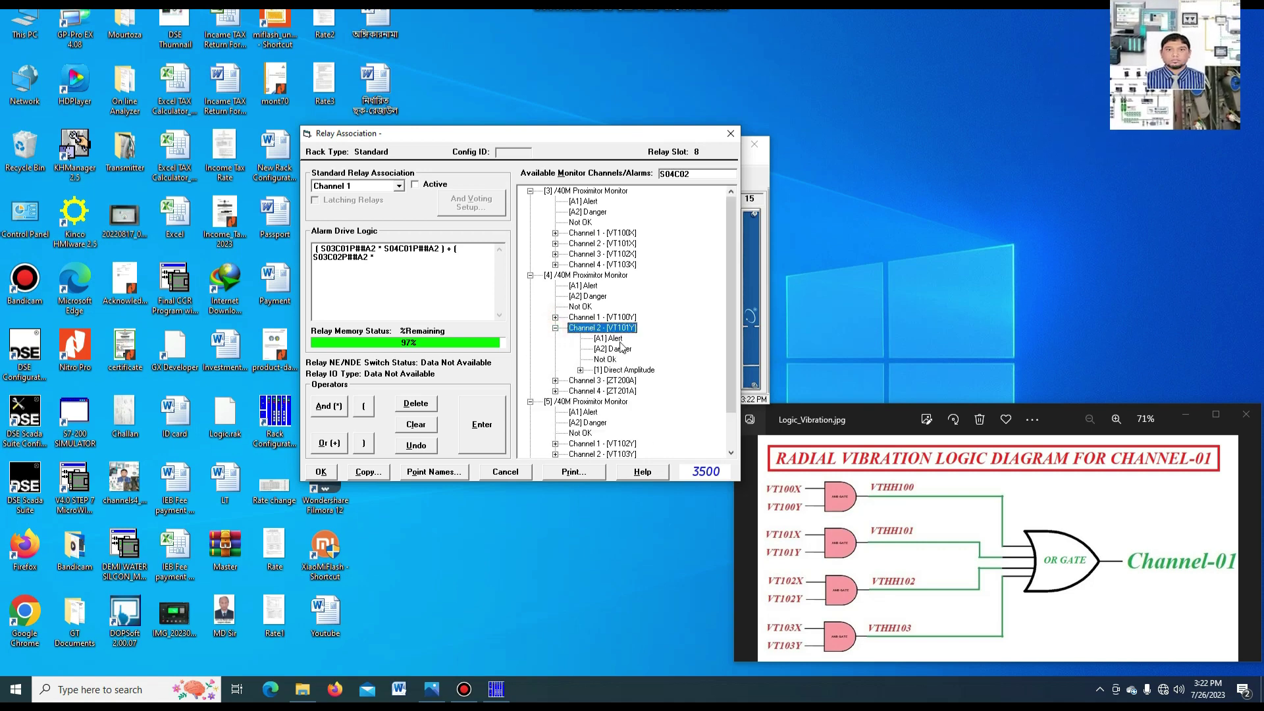
pyautogui.doubleClick(615, 350)
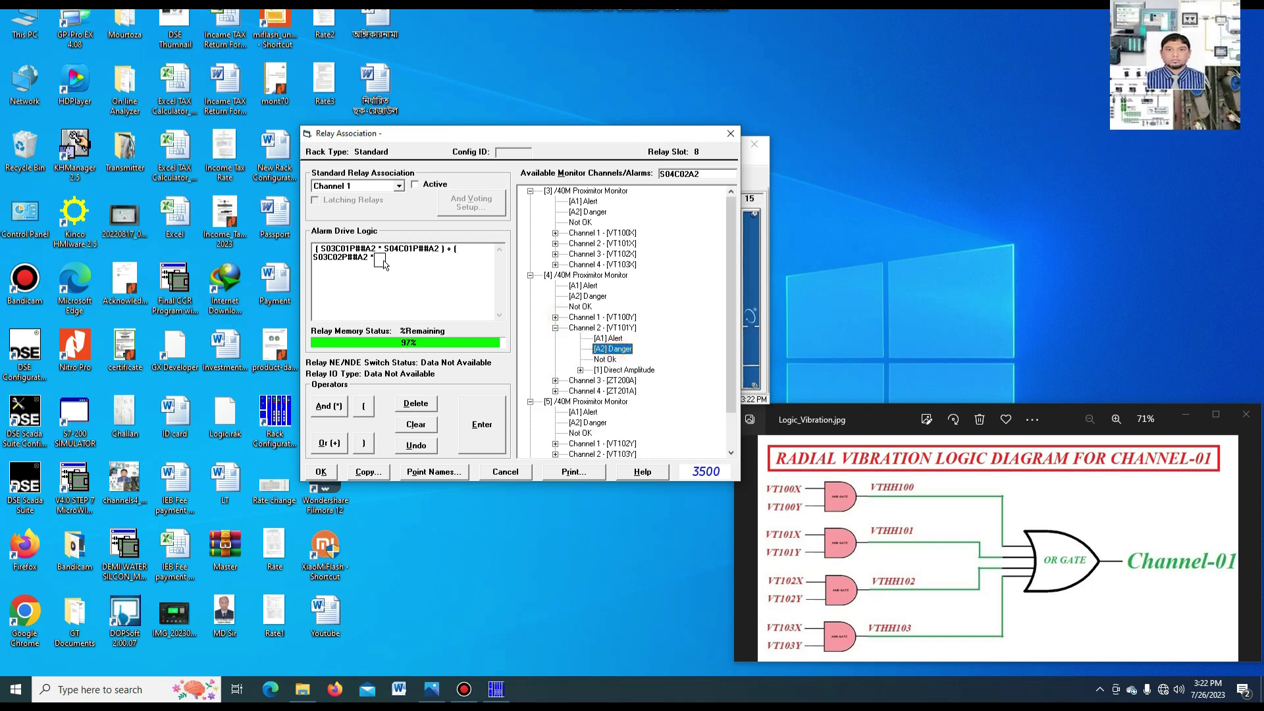
pyautogui.hotkey('shift', '0')
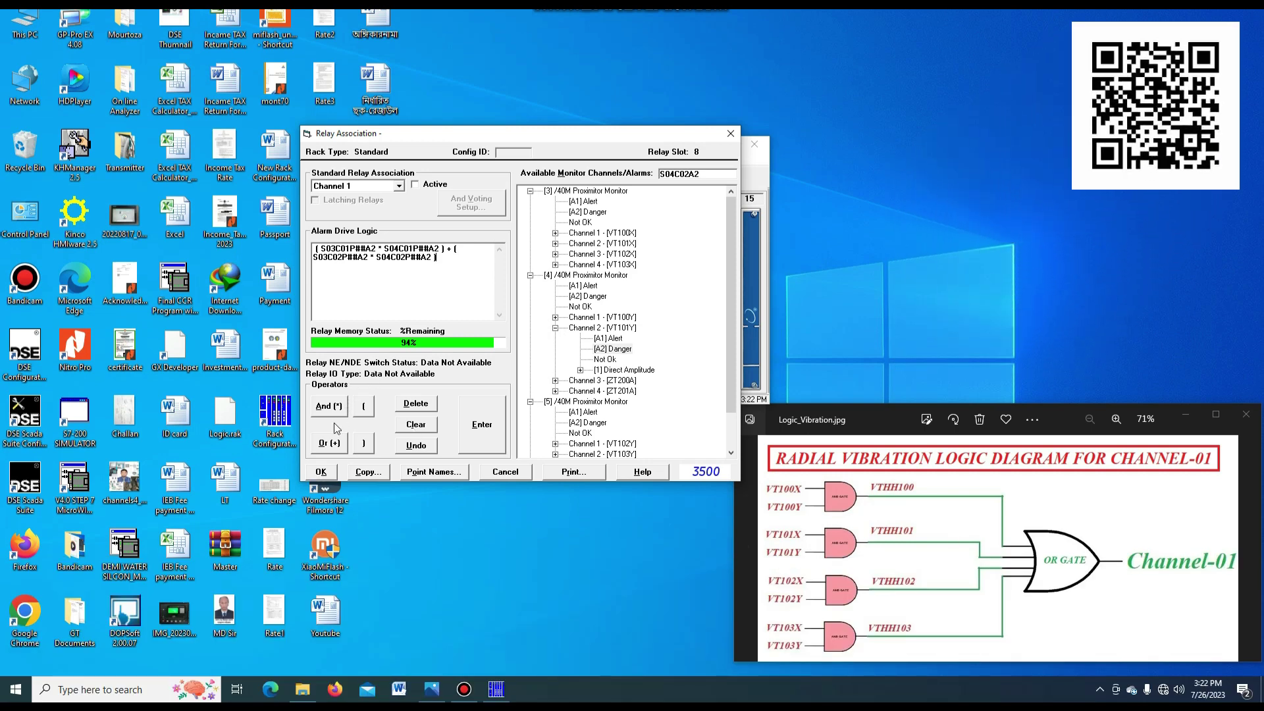
# - Append an OR operator and open a third bracketed group with the slot 3 VT102X Danger alarm and an AND operator
pyautogui.click(330, 443)
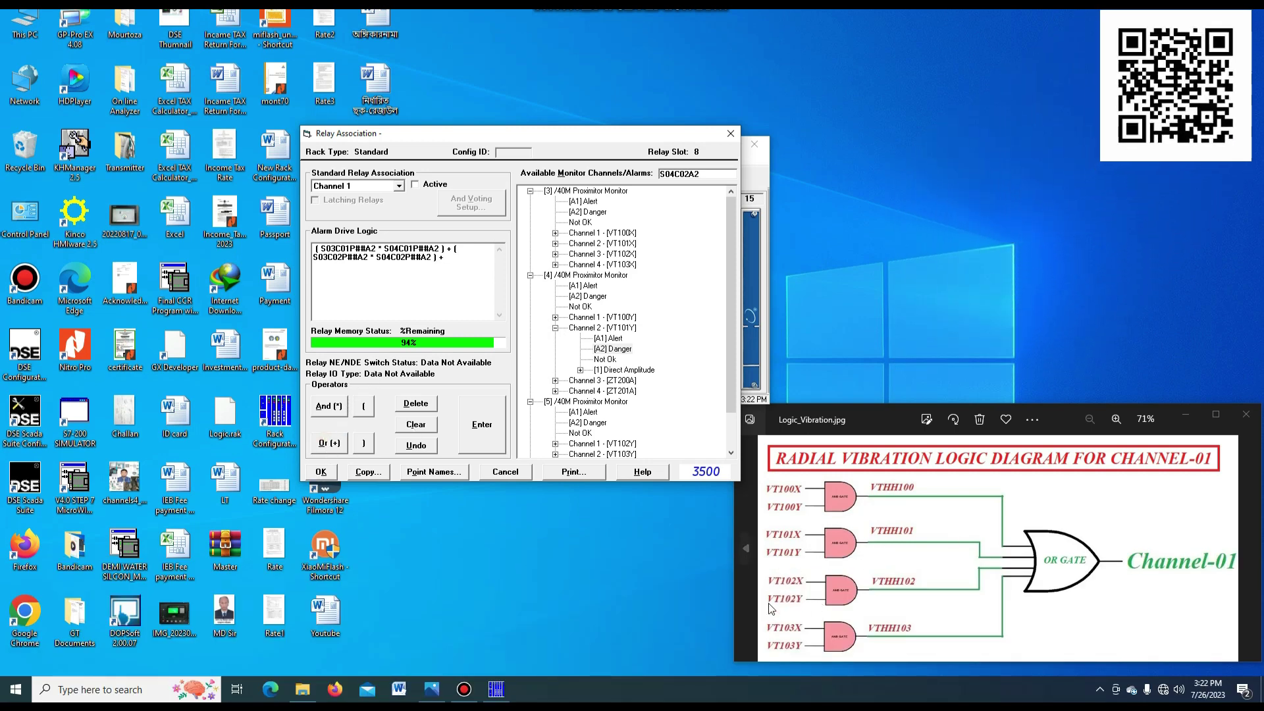
pyautogui.write('(')
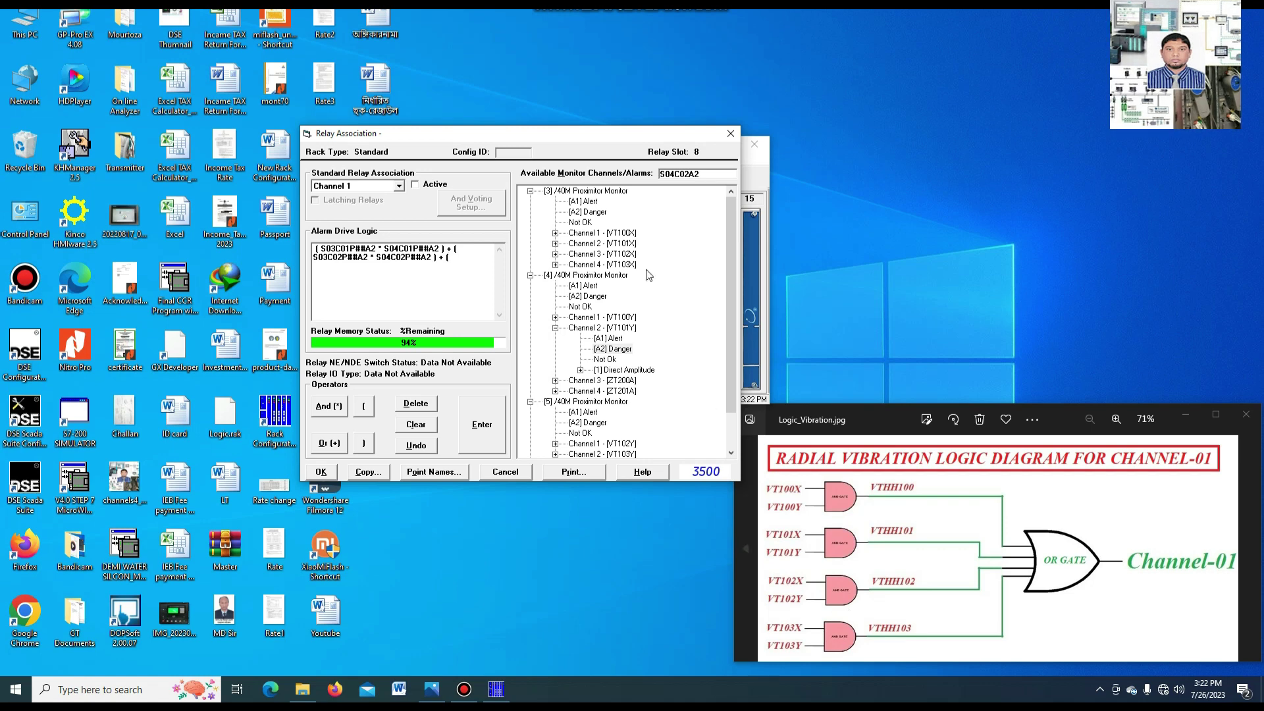
pyautogui.click(555, 328)
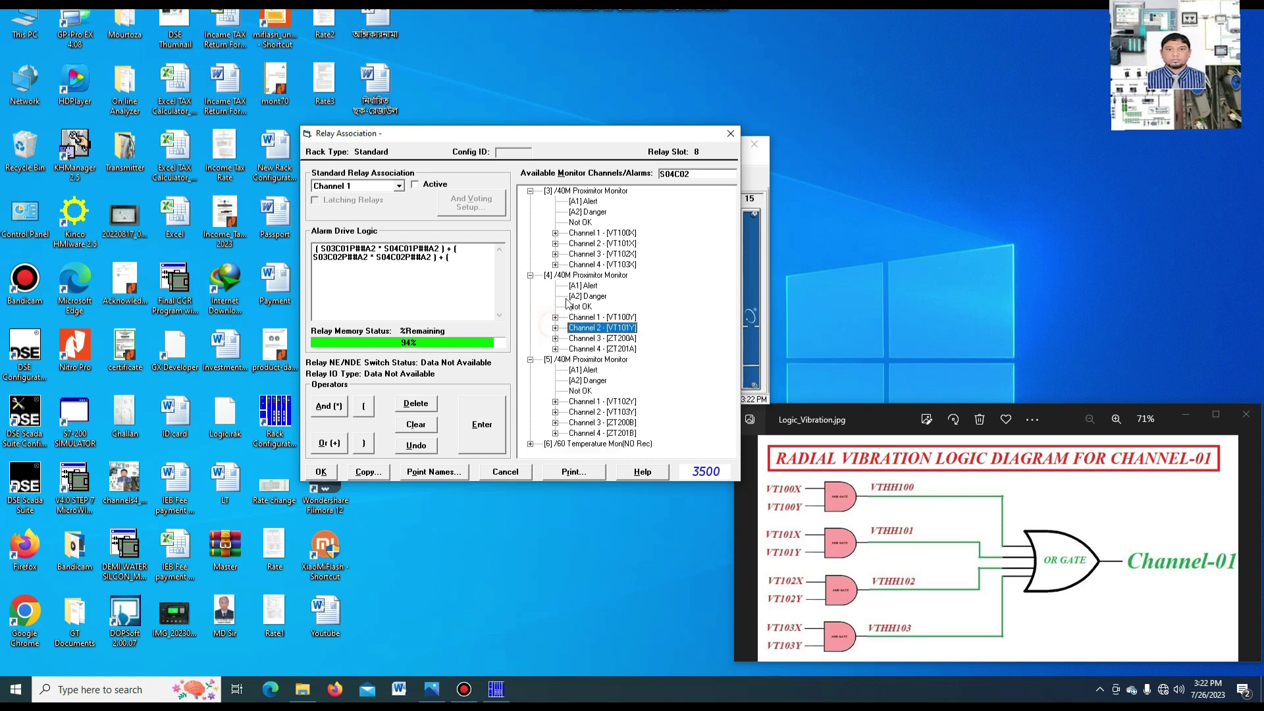
pyautogui.click(555, 254)
pyautogui.click(612, 275)
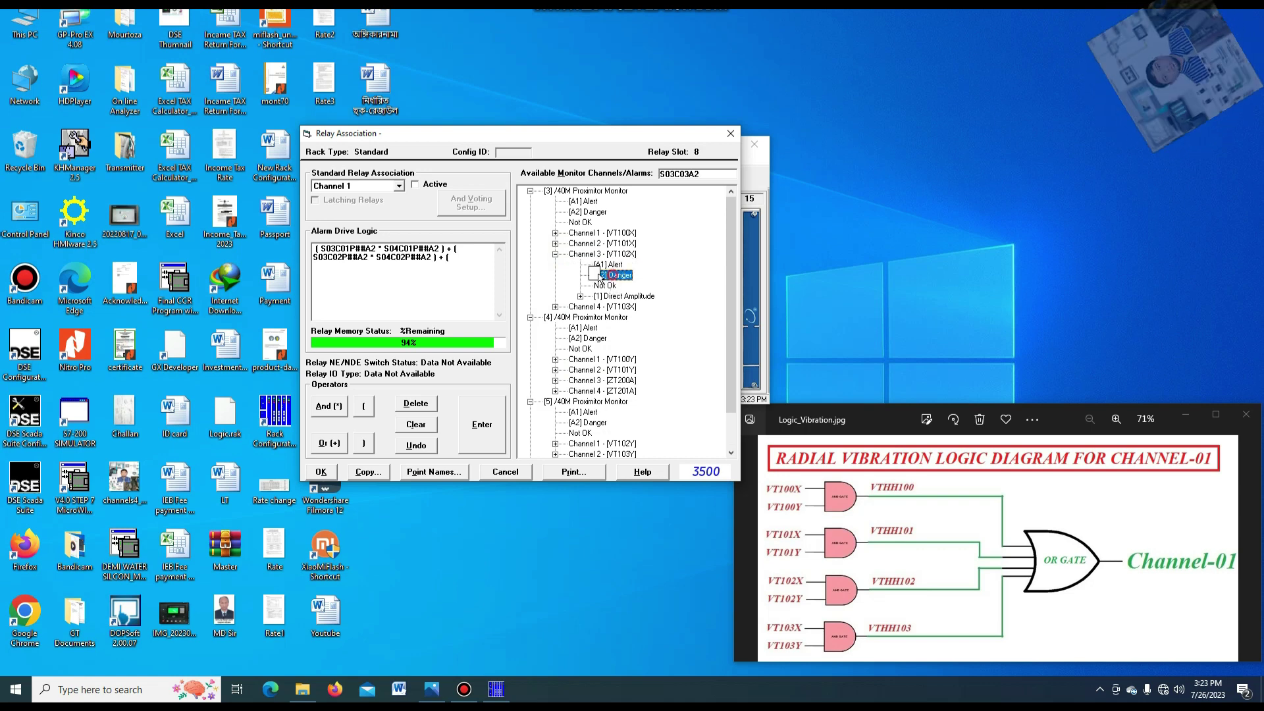
pyautogui.click(464, 263)
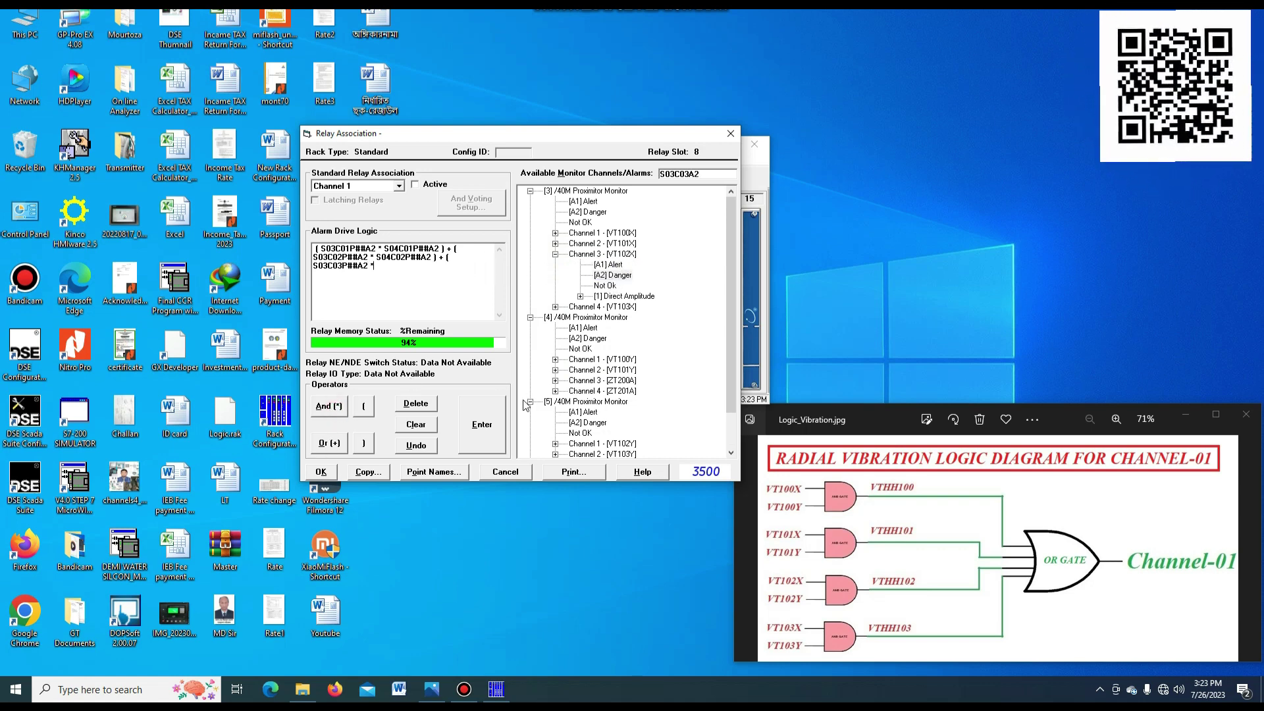
# - Complete the third group with the slot 5 VT102Y Danger alarm and a closing bracket
pyautogui.moveTo(725, 349); pyautogui.dragTo(678, 379)
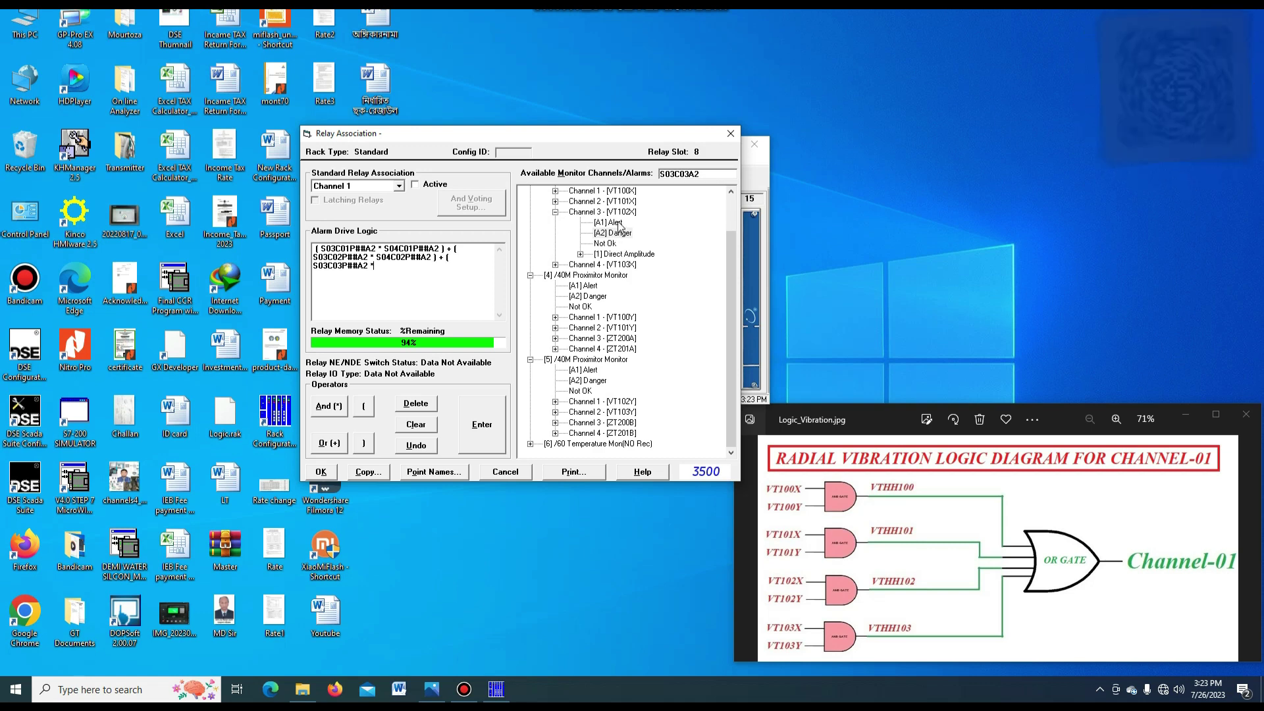
pyautogui.click(556, 403)
pyautogui.click(611, 424)
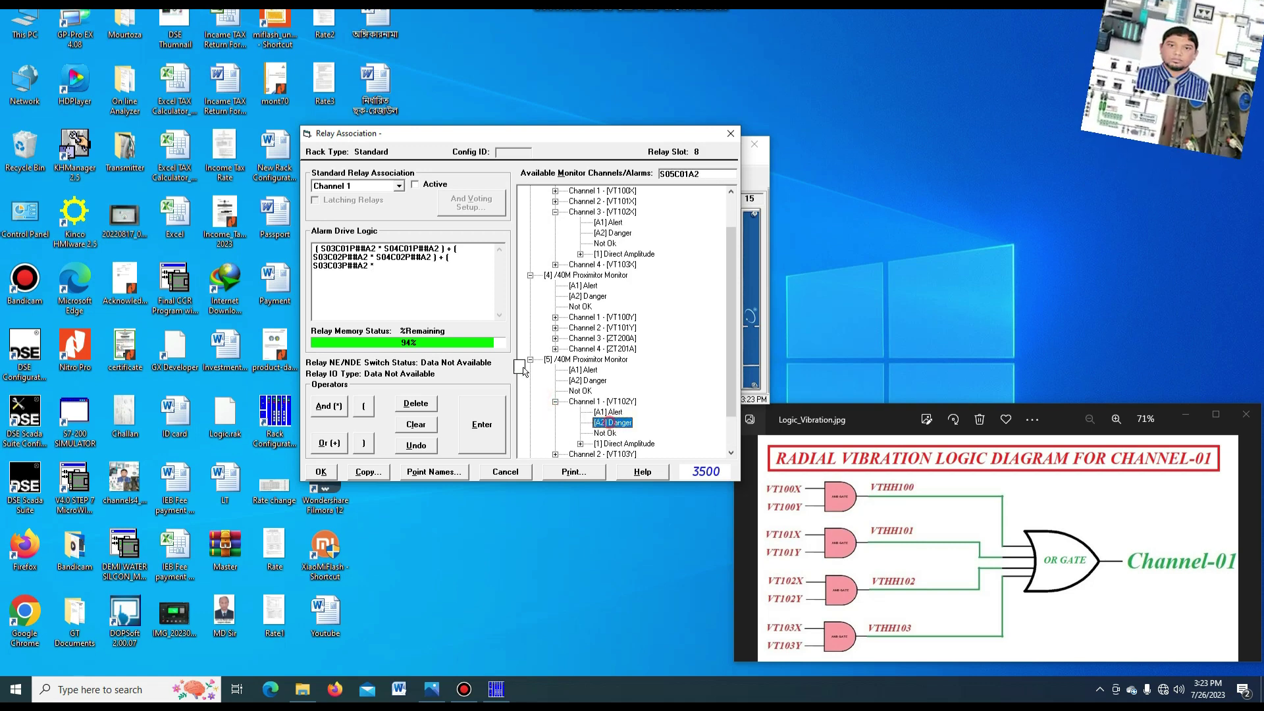
pyautogui.click(495, 436)
pyautogui.write(')')
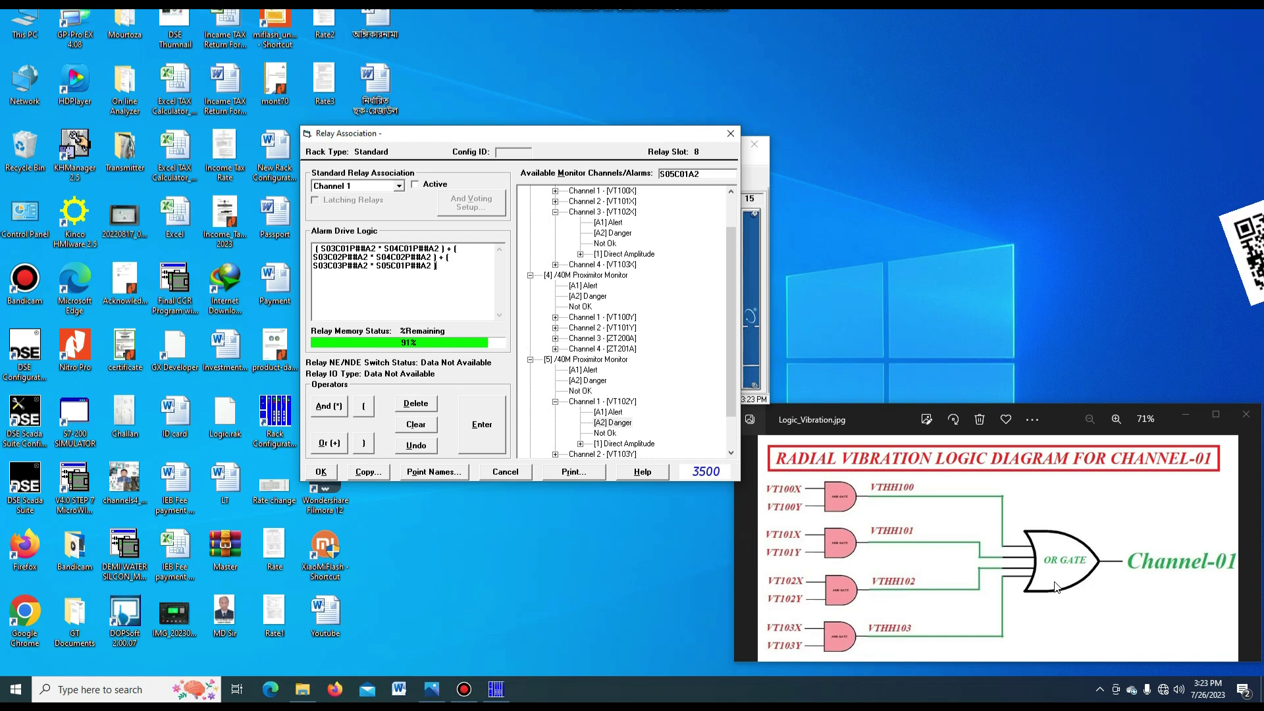
# - Append an OR operator and open a fourth bracketed group with the slot 3 VT103X Danger alarm and an AND operator
pyautogui.click(332, 445)
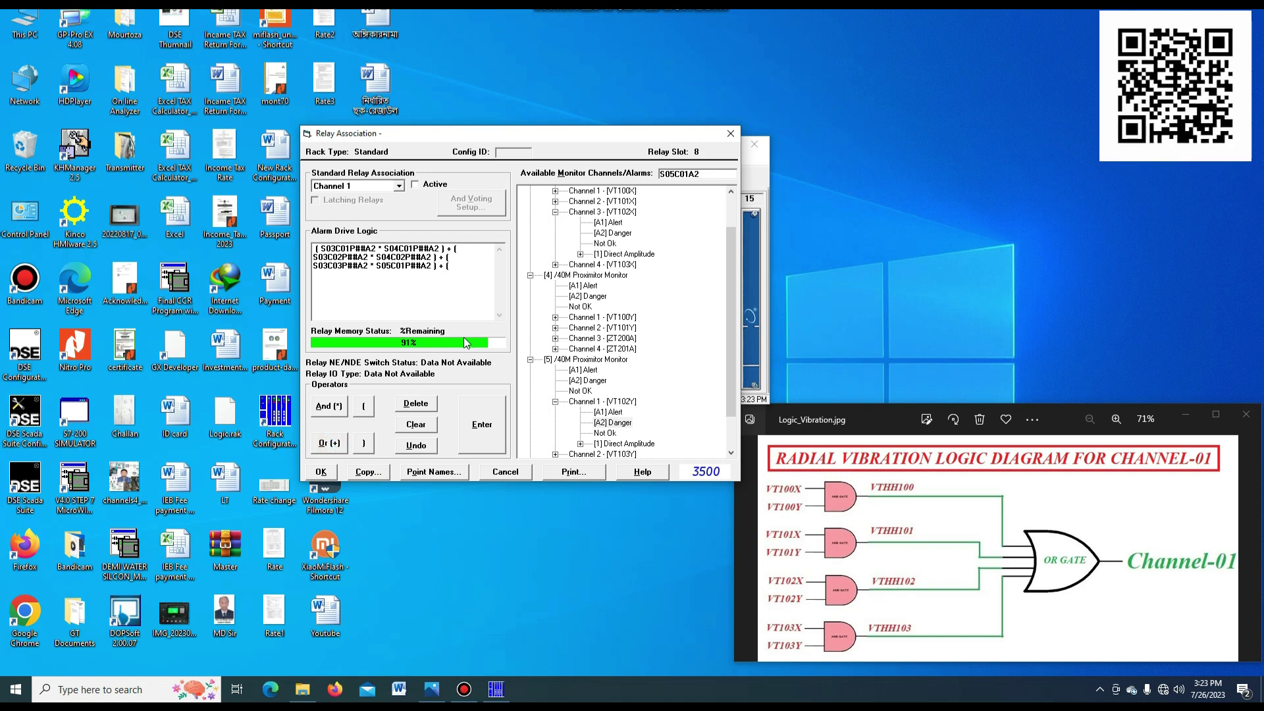
pyautogui.click(556, 402)
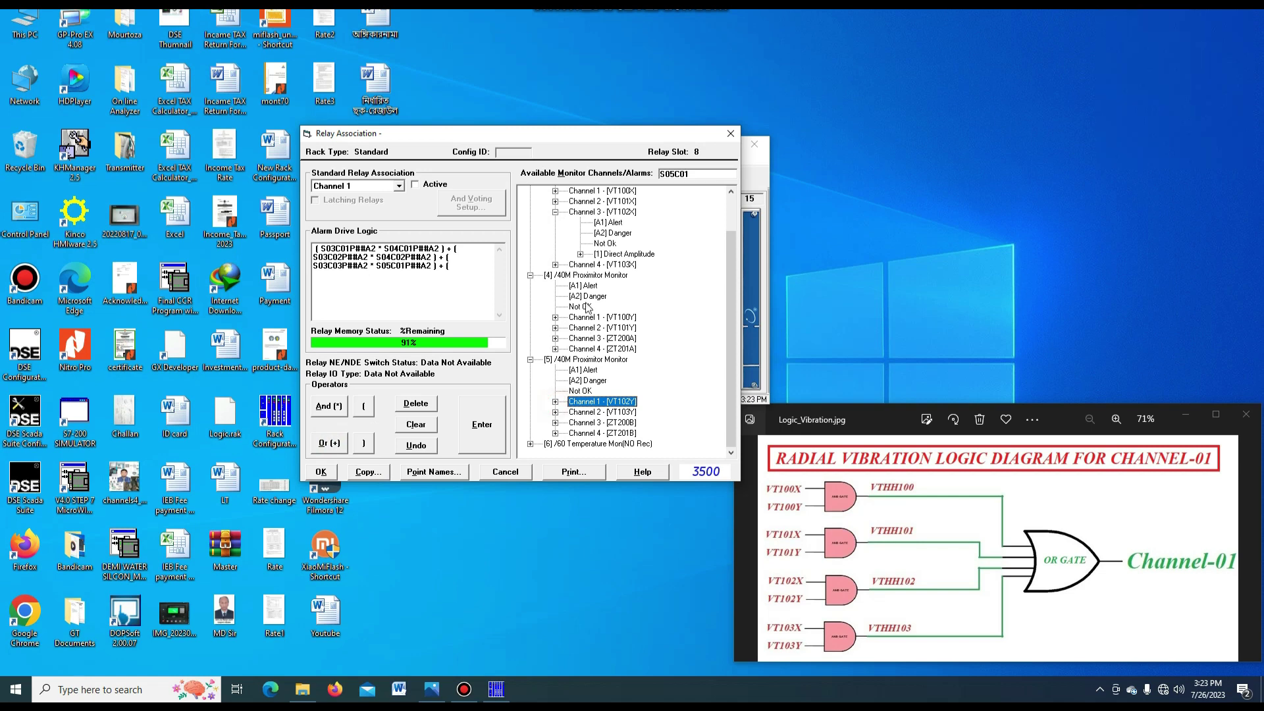
pyautogui.click(555, 212)
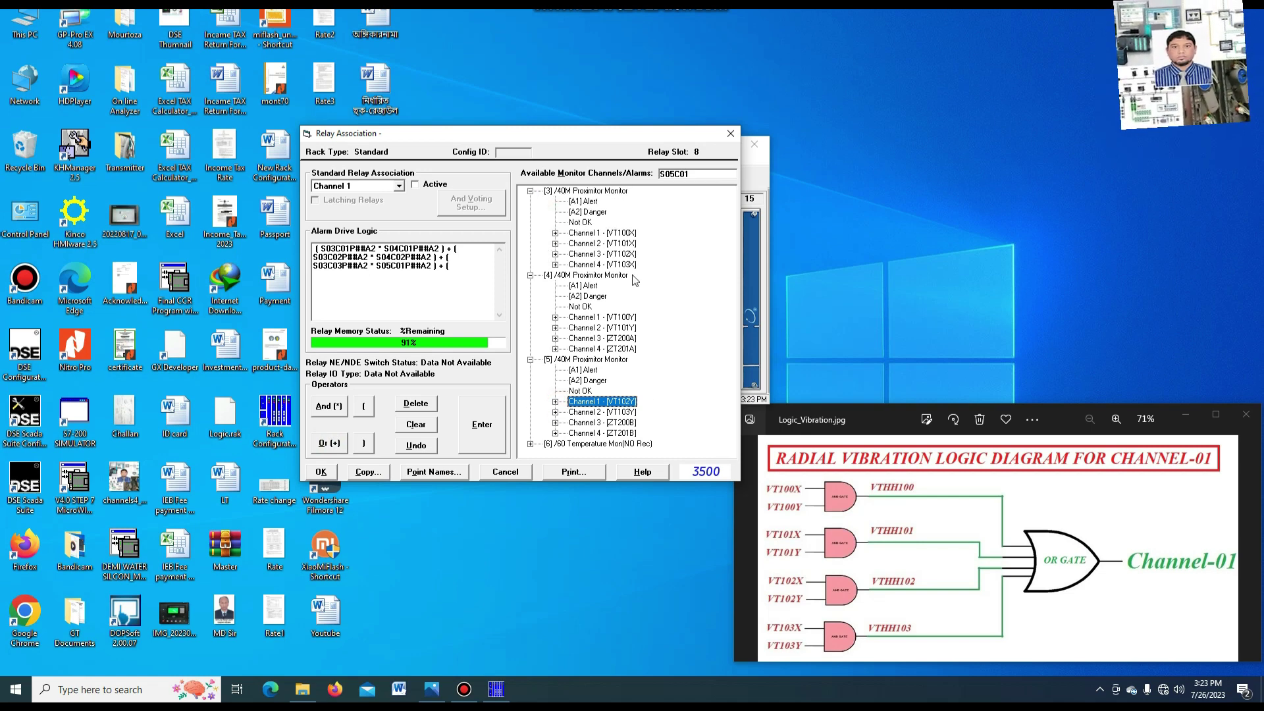
pyautogui.click(555, 264)
pyautogui.moveTo(612, 291); pyautogui.dragTo(454, 272)
pyautogui.click(328, 408)
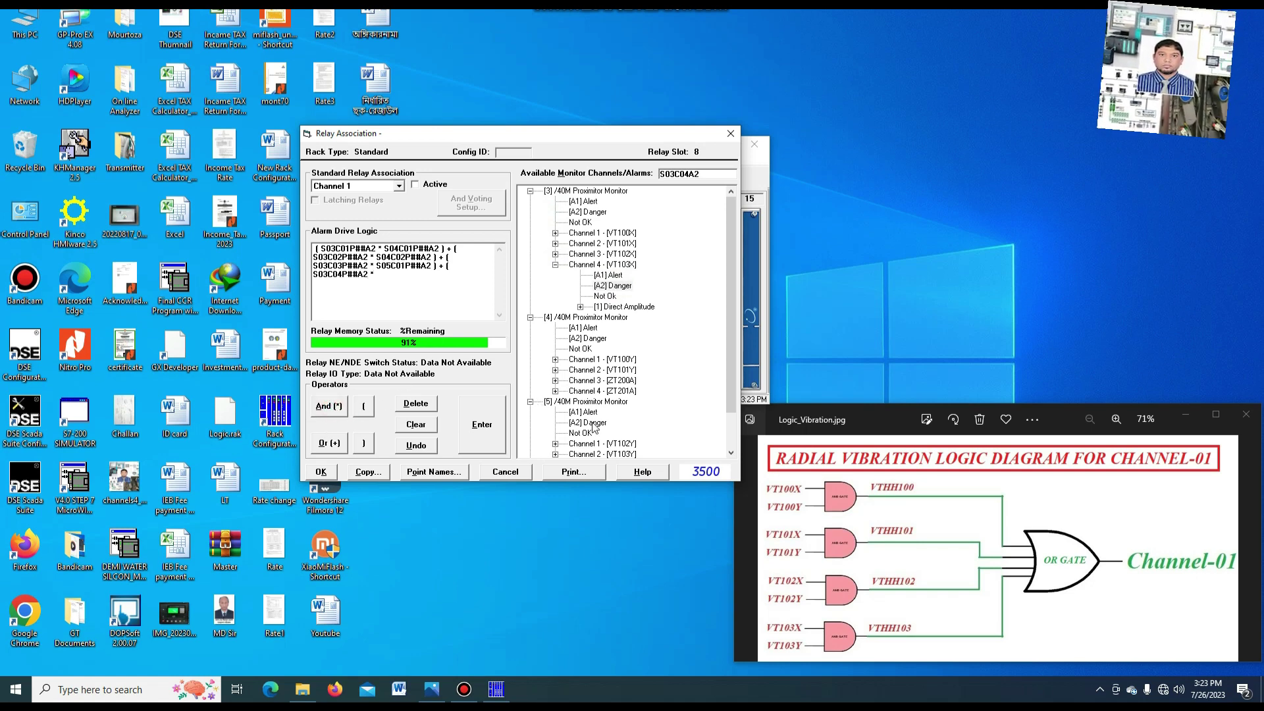
# - Complete the fourth group with the slot 5 VT103Y Danger alarm and a closing bracket, and review the finished expression
pyautogui.click(530, 402)
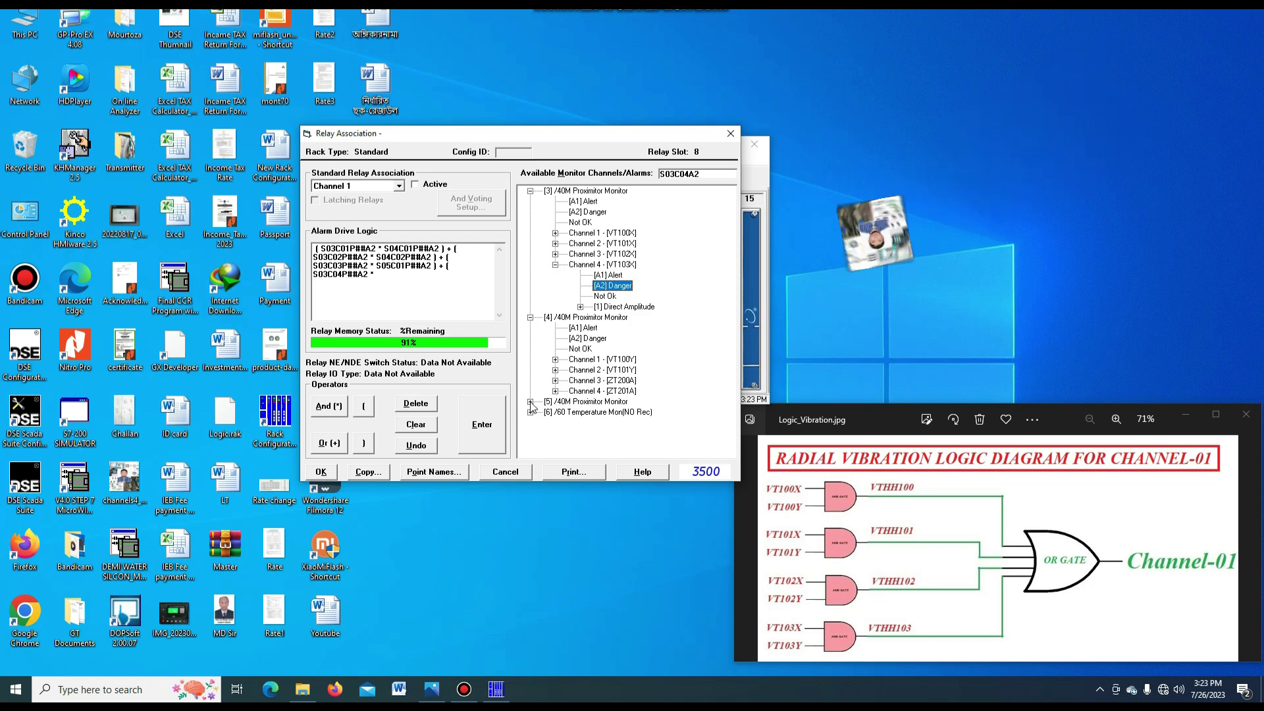
pyautogui.click(530, 402)
pyautogui.click(586, 359)
pyautogui.doubleClick(595, 412)
pyautogui.click(612, 422)
pyautogui.moveTo(382, 299); pyautogui.dragTo(381, 275)
pyautogui.write(')')
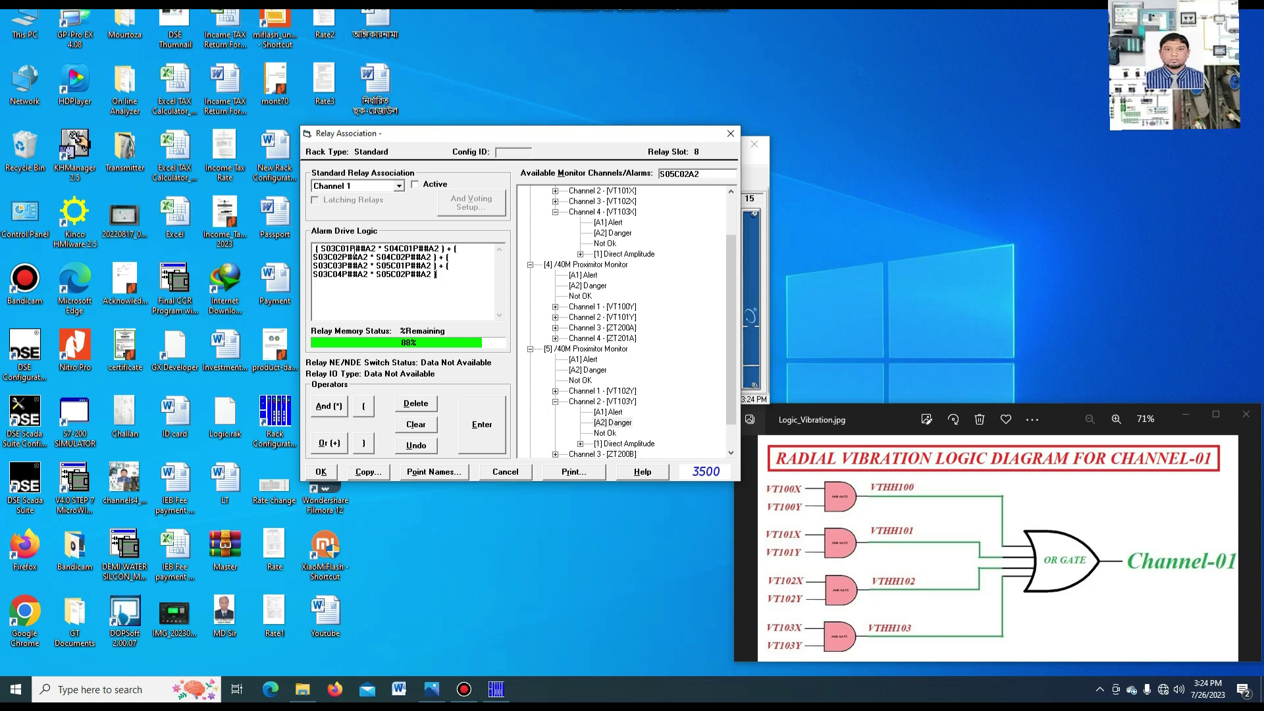
pyautogui.moveTo(435, 274); pyautogui.dragTo(314, 274)
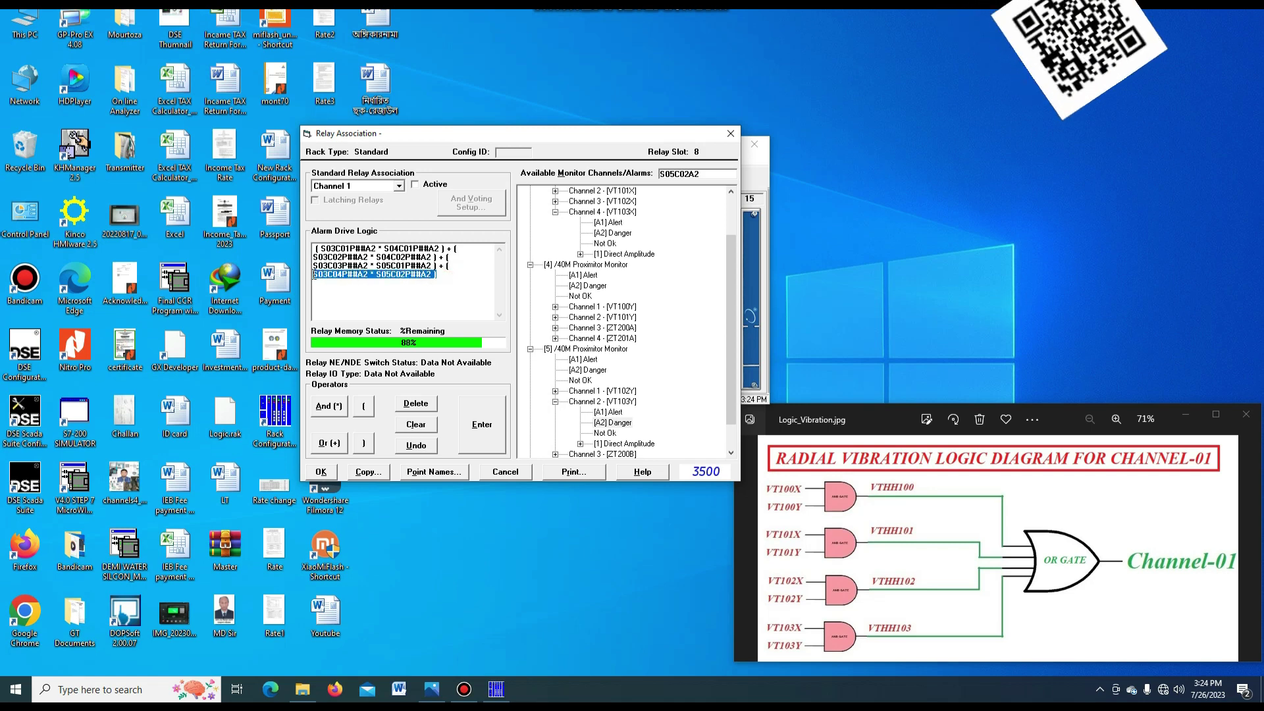
pyautogui.click(458, 292)
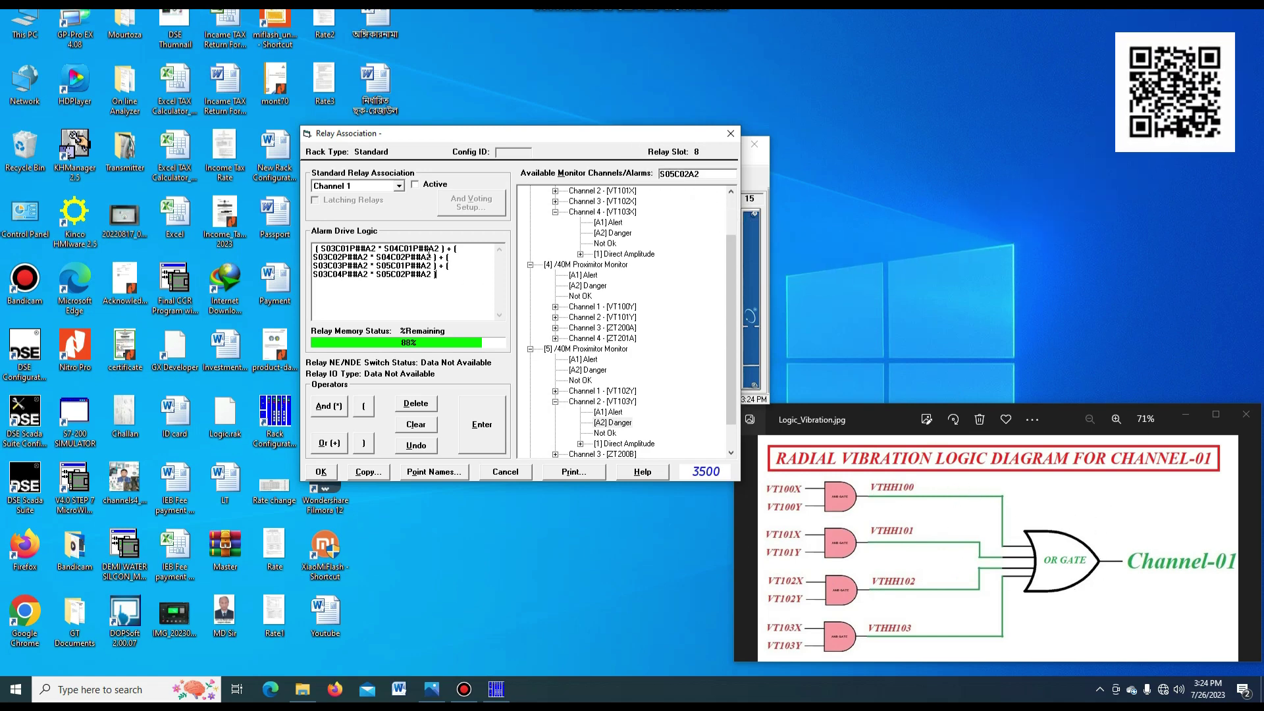
# - Switch the standard relay association to Channel 2 and place the cursor in its empty alarm drive logic
pyautogui.click(398, 186)
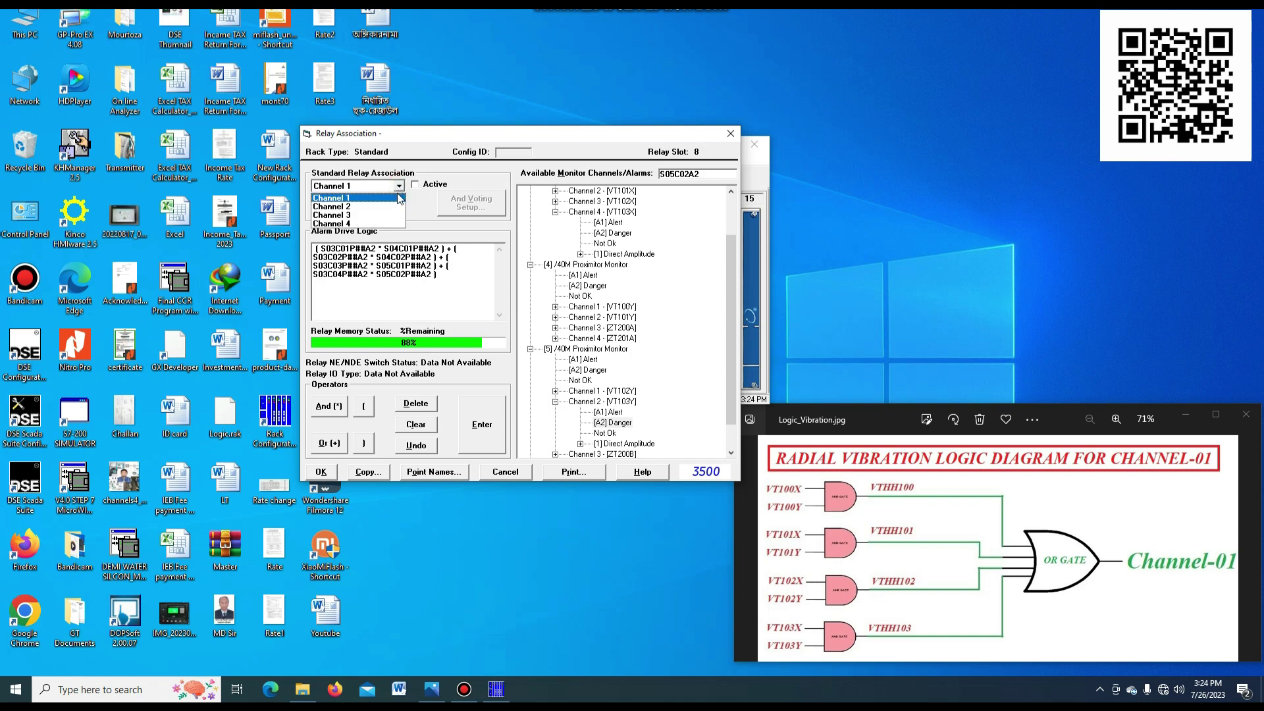
pyautogui.click(354, 207)
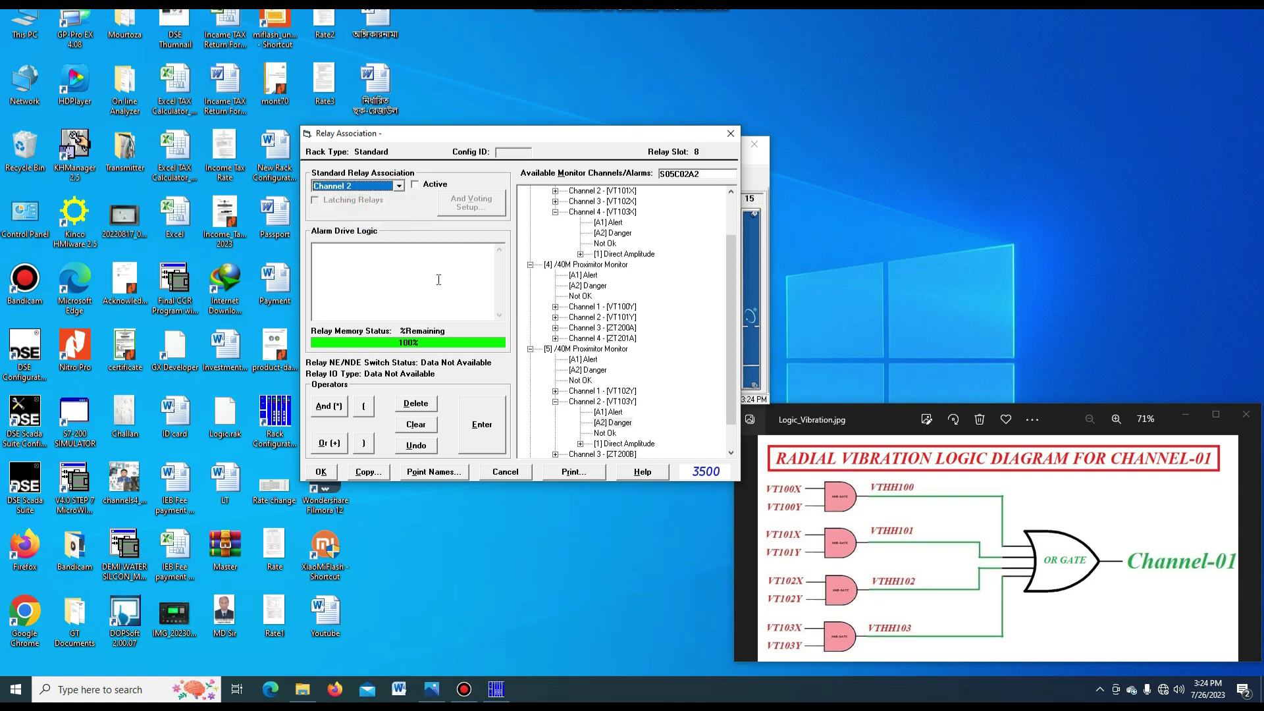
pyautogui.click(411, 268)
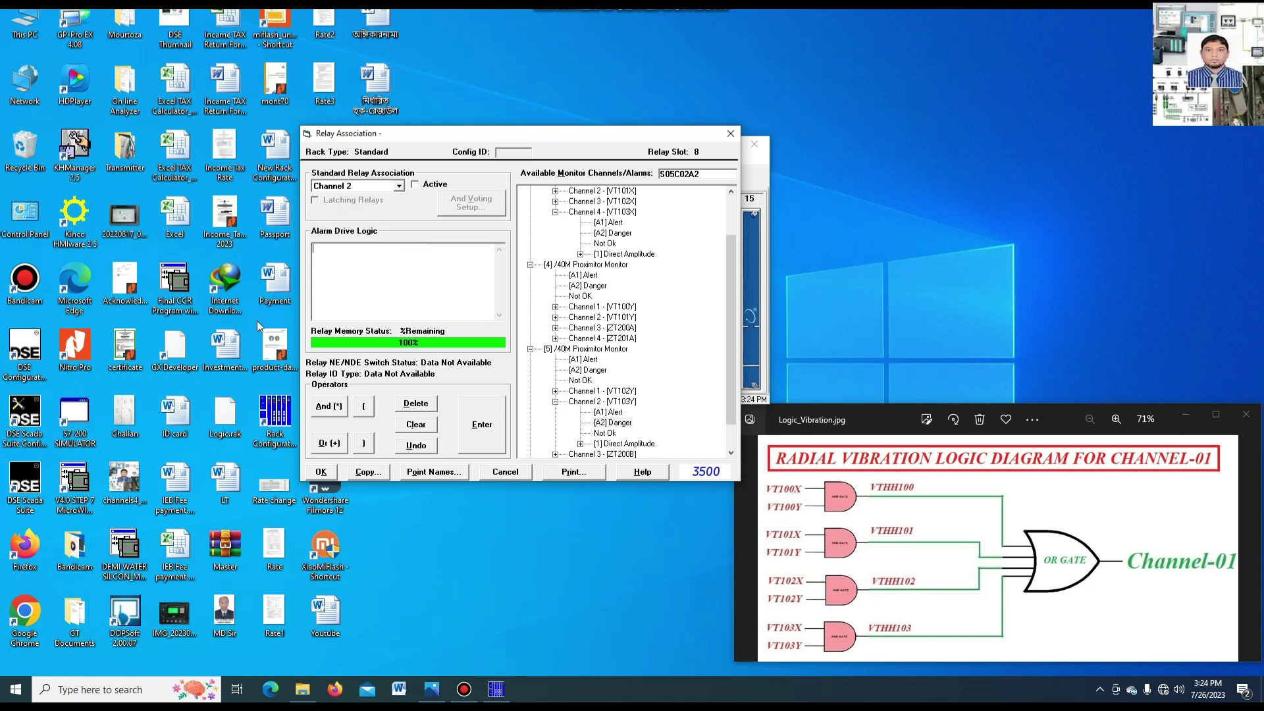
# - Close the vibration diagram and open the Logic_Temperature image from the Bently Logic Program folder
pyautogui.click(1254, 416)
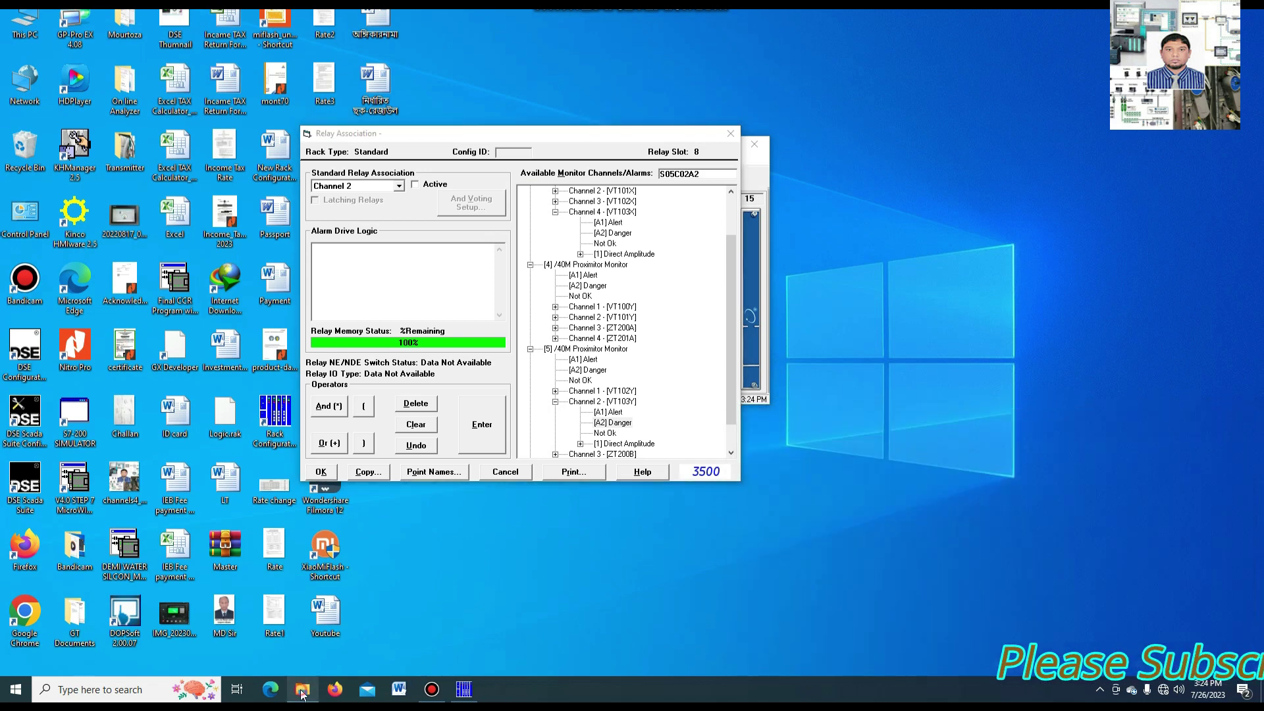
pyautogui.click(302, 691)
pyautogui.click(532, 113)
pyautogui.doubleClick(532, 112)
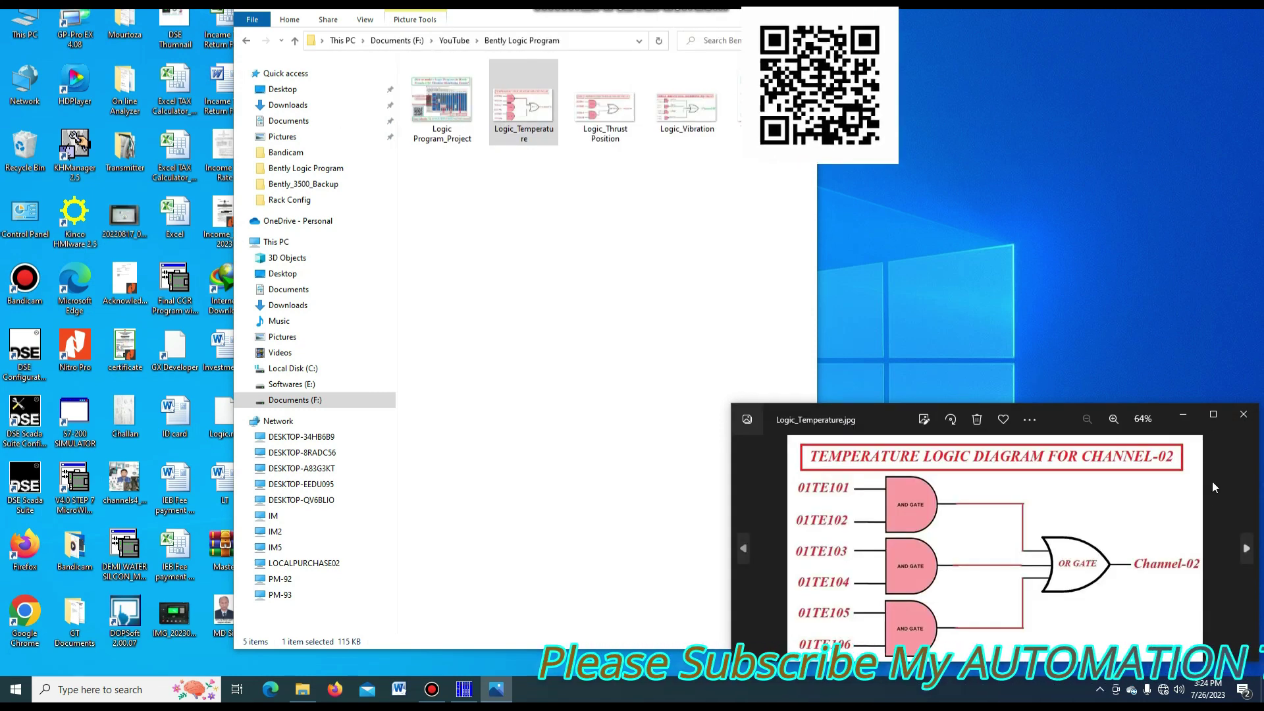
# - Browse the folder's other logic images in the photo viewer and return to the Logic_Temperature diagram
pyautogui.press('Right')
pyautogui.press('Right')
pyautogui.press('Right')
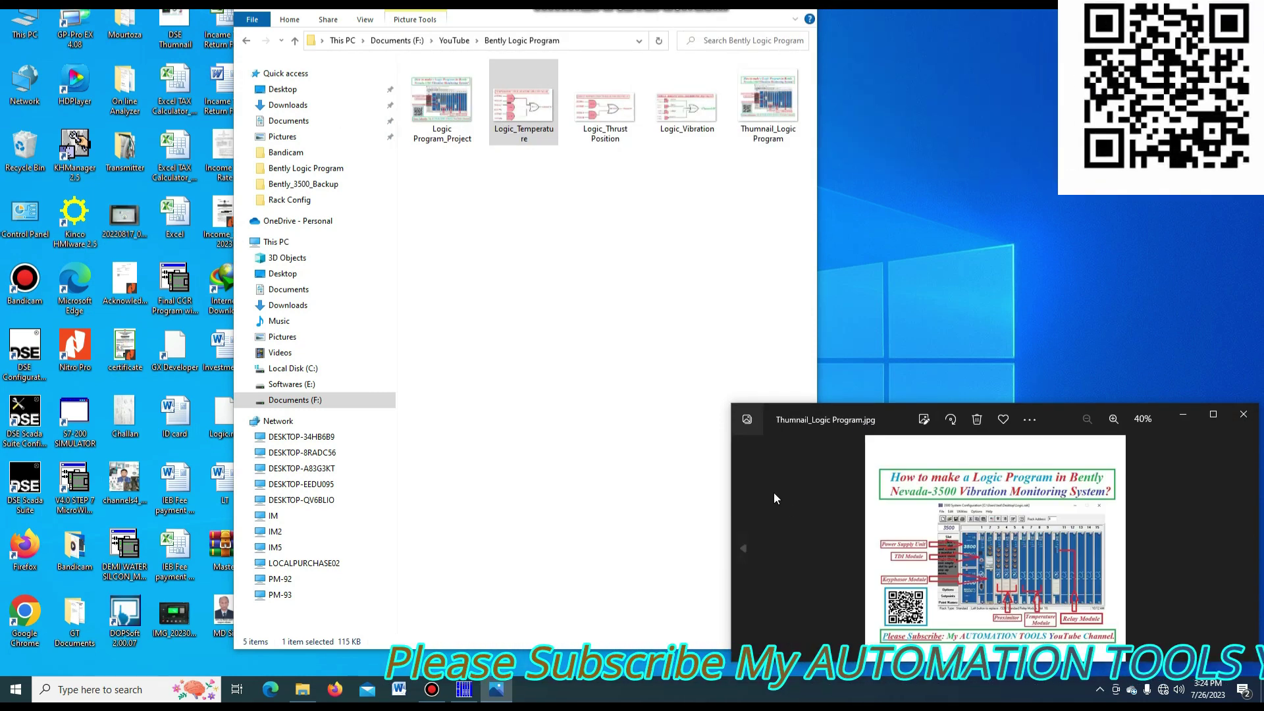
pyautogui.click(743, 549)
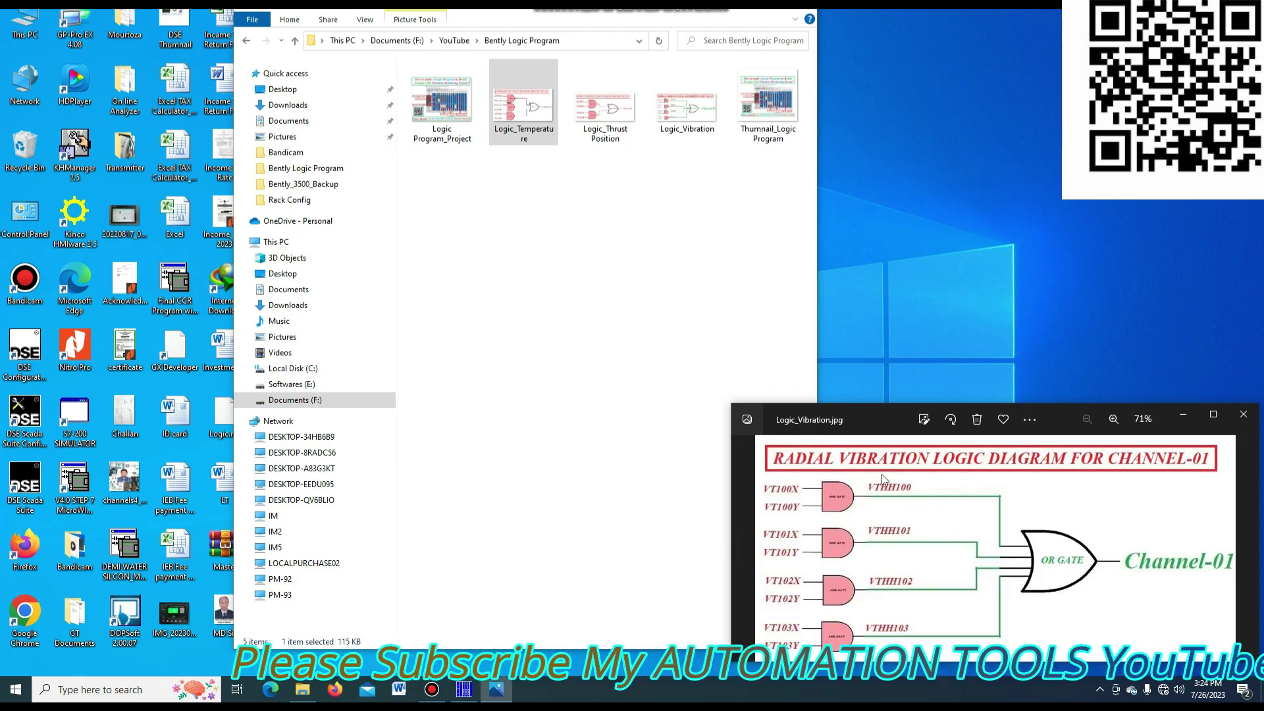
pyautogui.click(741, 549)
pyautogui.click(742, 550)
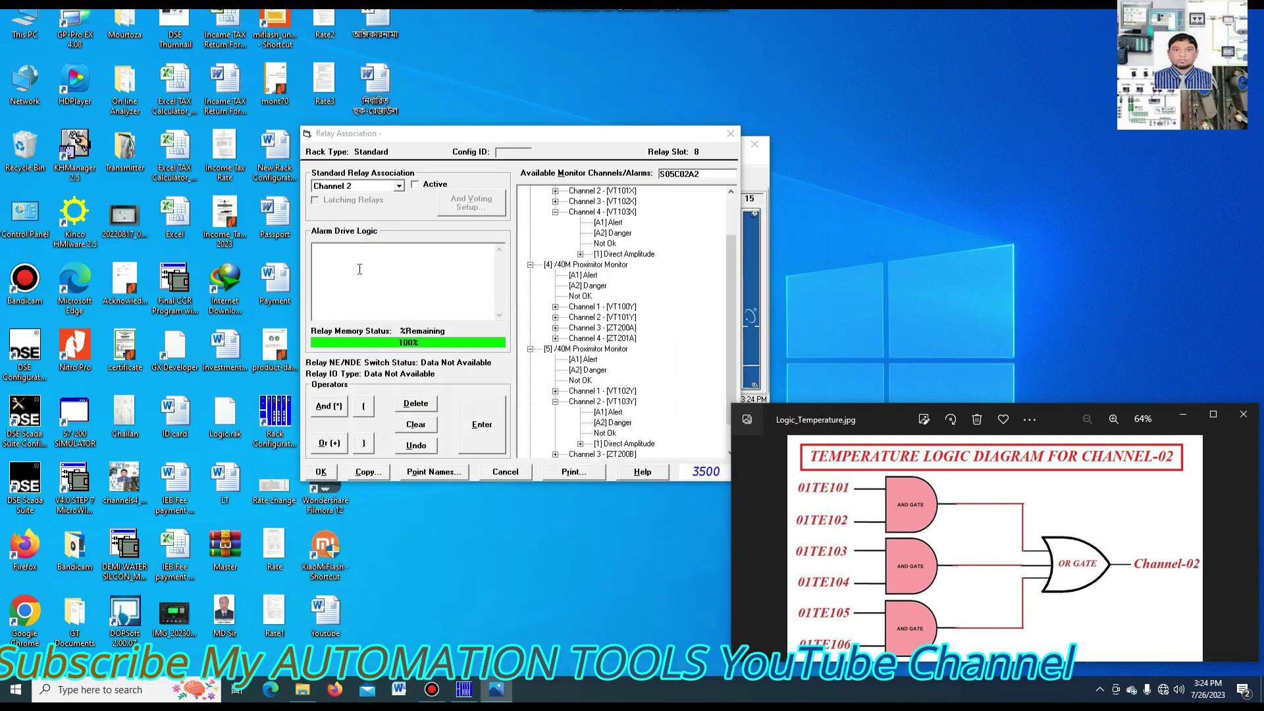
# - Place the temperature diagram beside the relay association, collapse the slot 3, 4 and 5 monitors, and expand the slot 6 temperature monitor
pyautogui.click(355, 268)
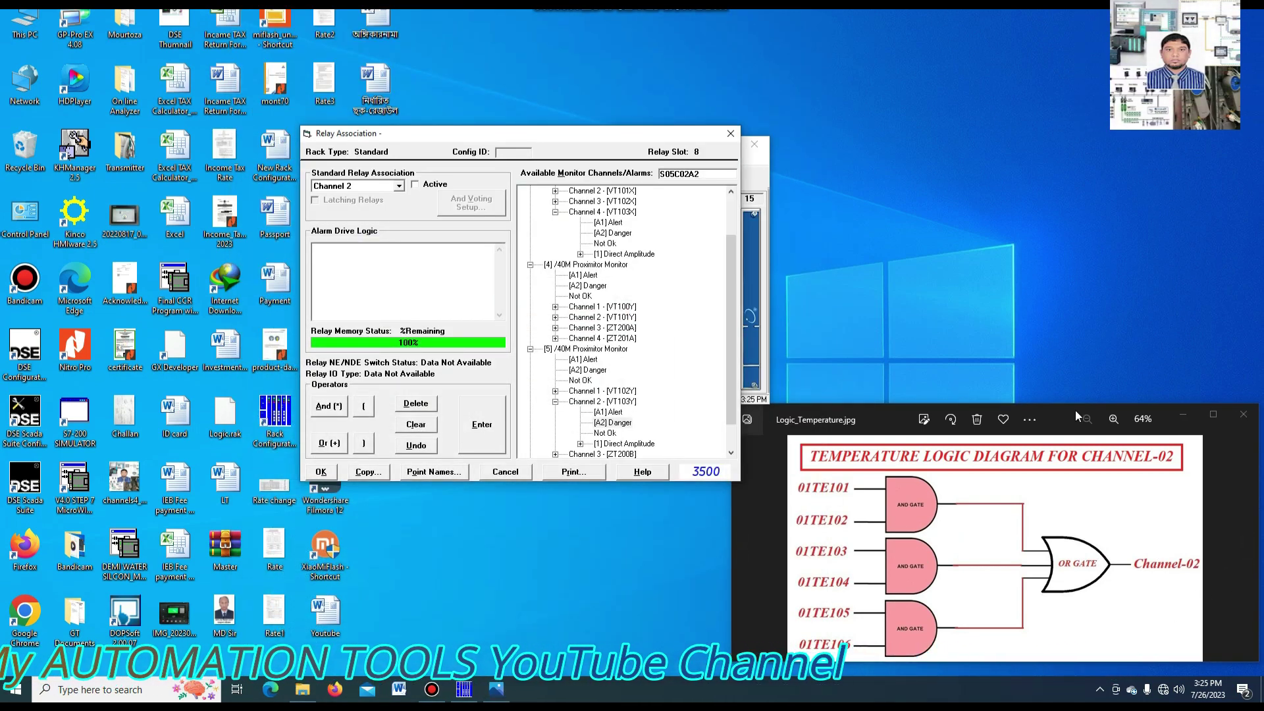
pyautogui.moveTo(1061, 409); pyautogui.dragTo(1067, 380)
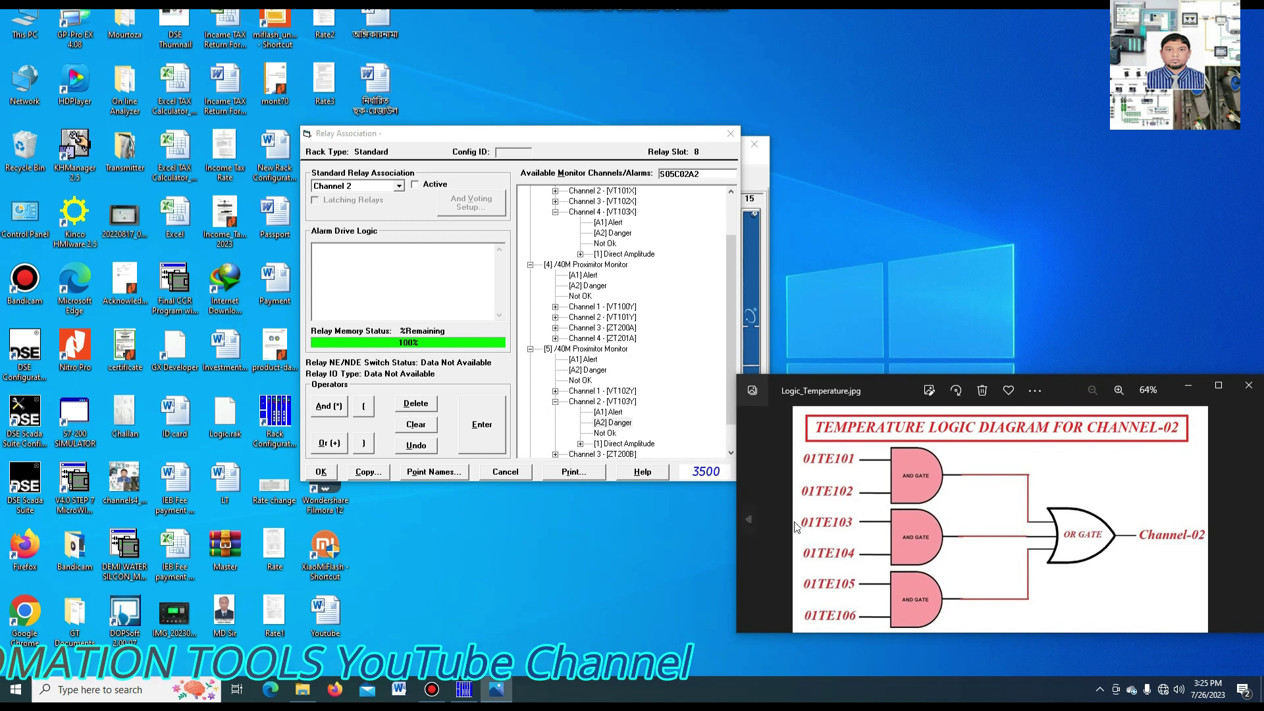
pyautogui.click(530, 264)
pyautogui.moveTo(727, 252); pyautogui.dragTo(732, 237)
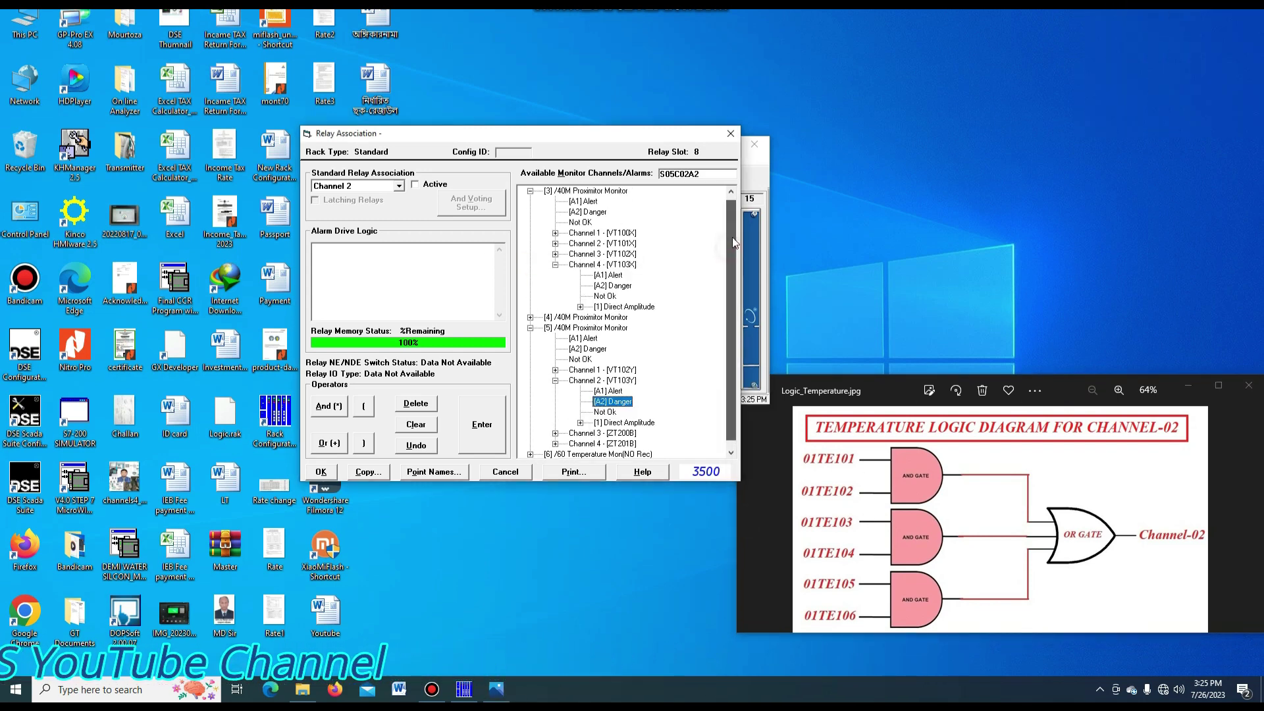
pyautogui.click(530, 190)
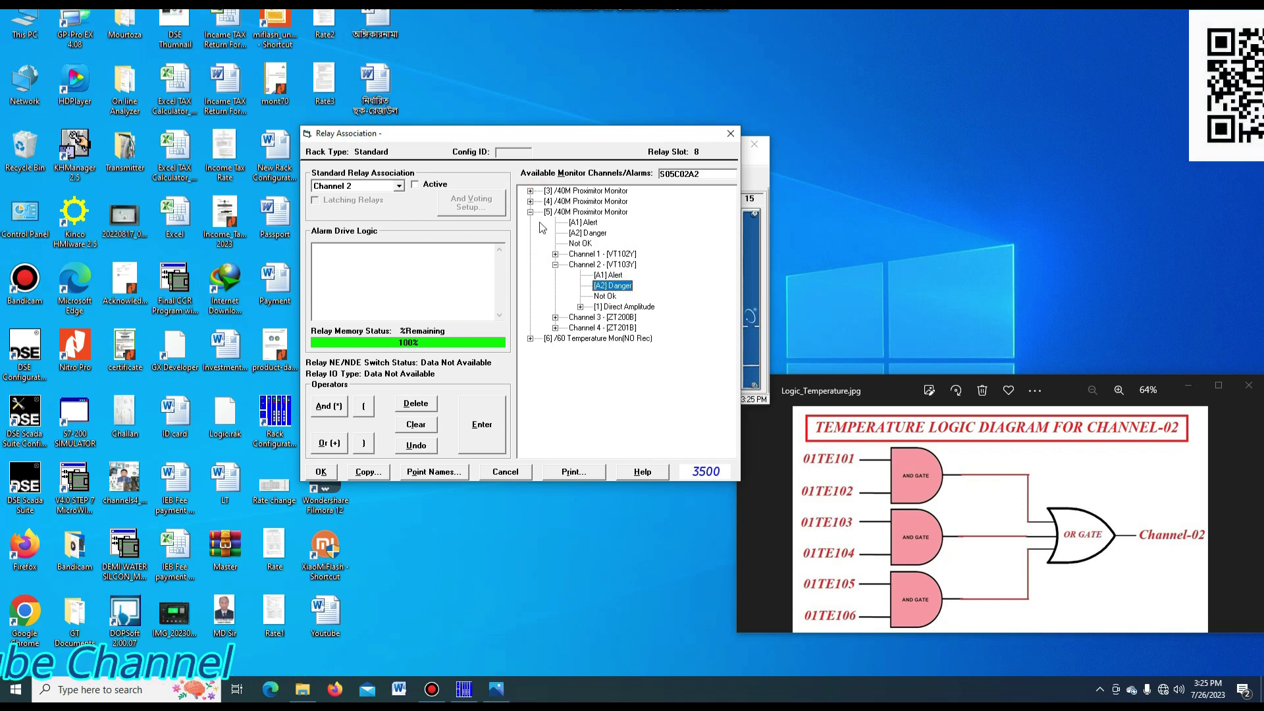
pyautogui.click(530, 211)
pyautogui.click(530, 222)
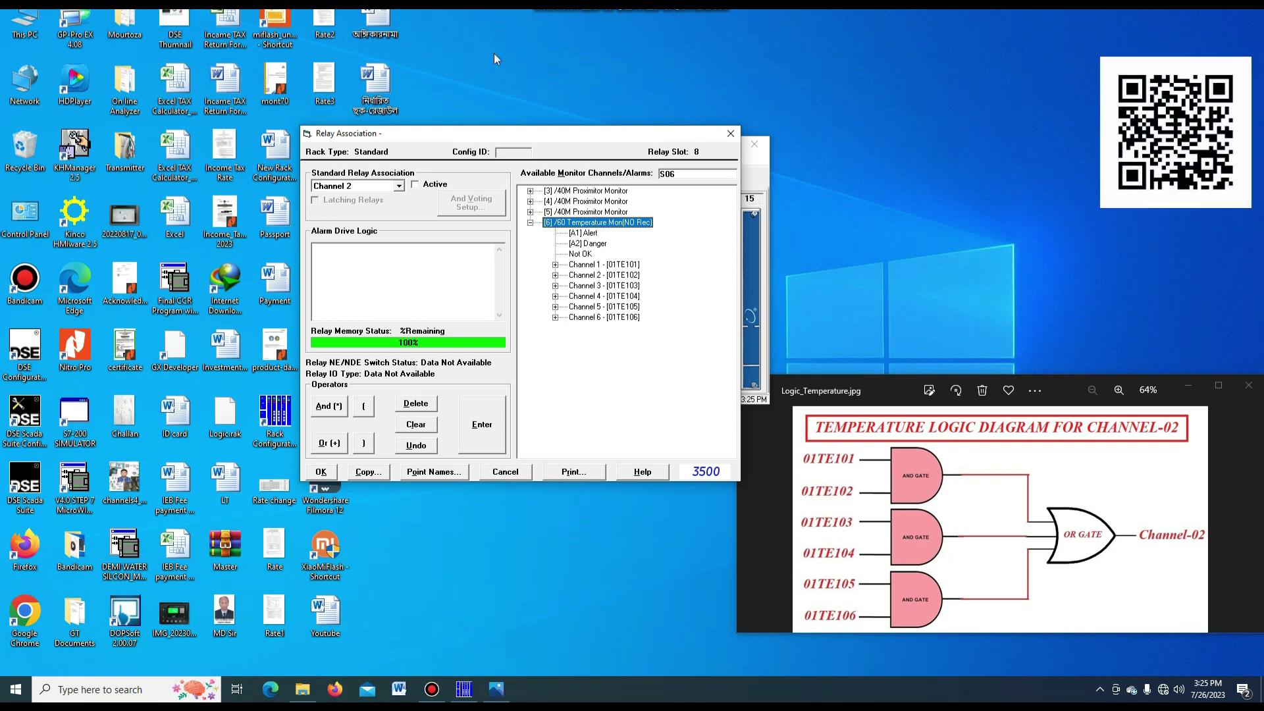
# - Enter the first bracketed group in the Channel 2 alarm drive logic, joining the slot 6 01TE101 and 01TE102 Danger alarms with AND
pyautogui.click(353, 257)
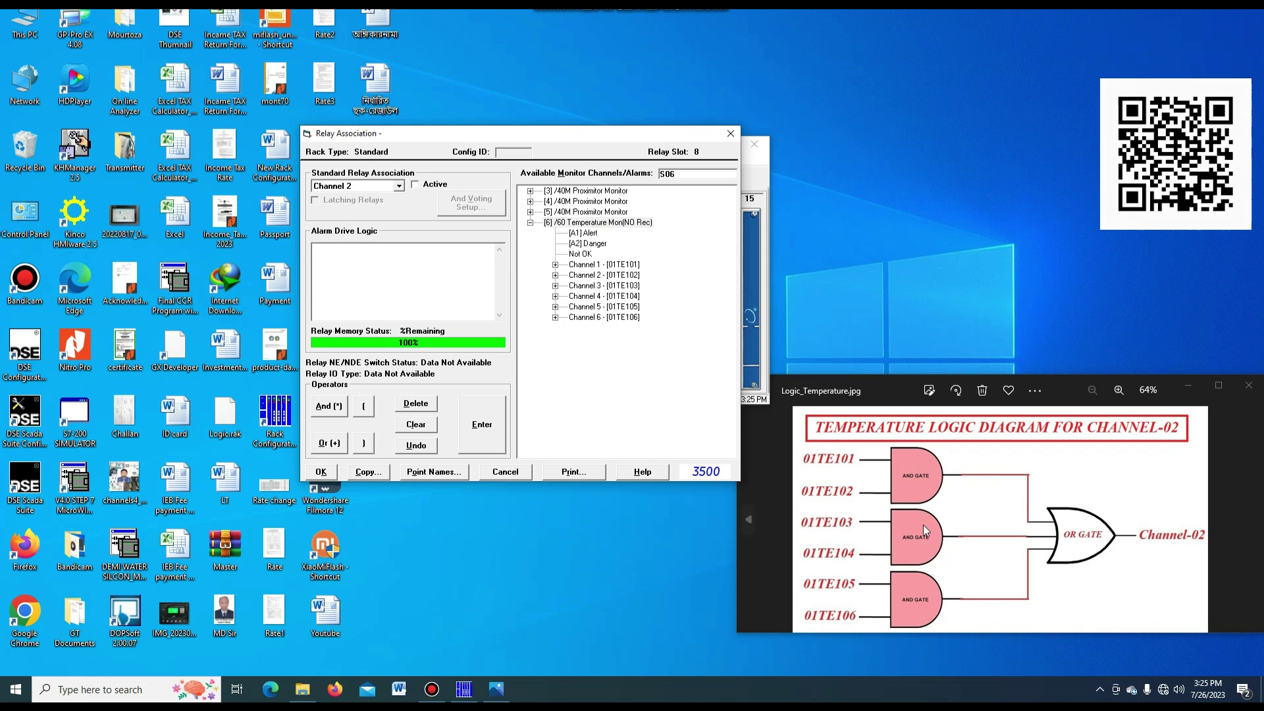
pyautogui.write('(')
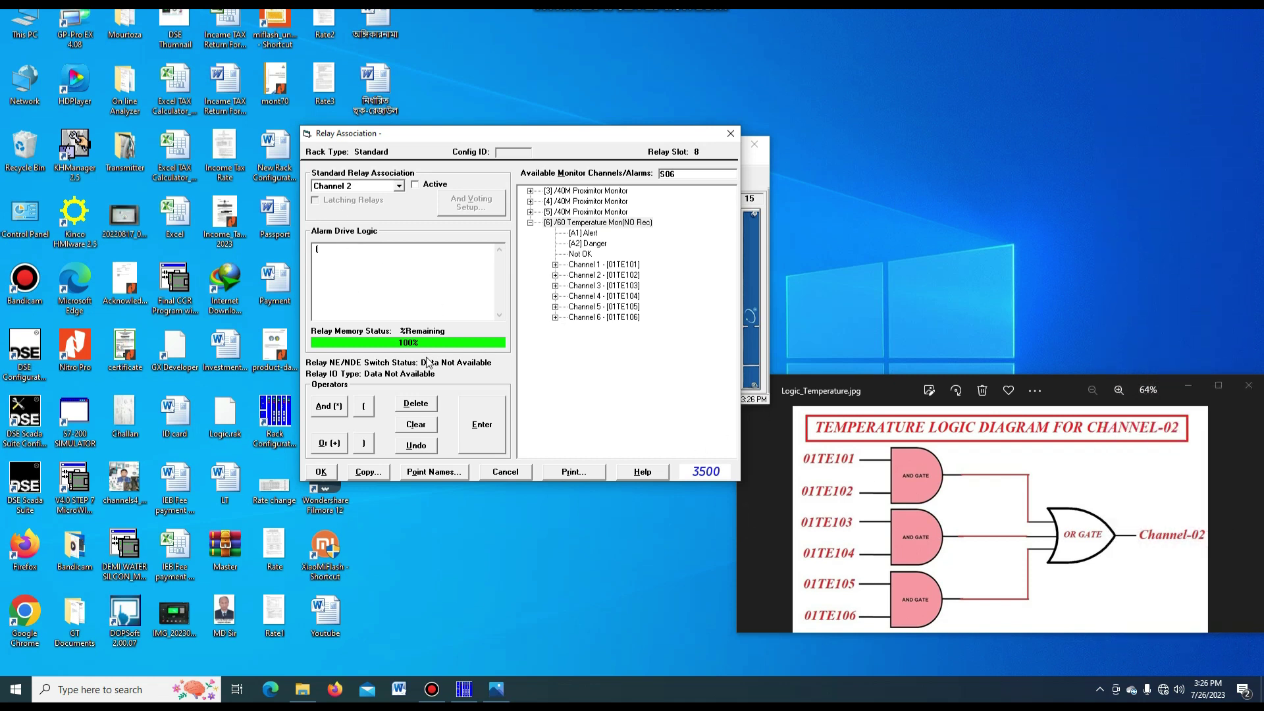
pyautogui.click(556, 264)
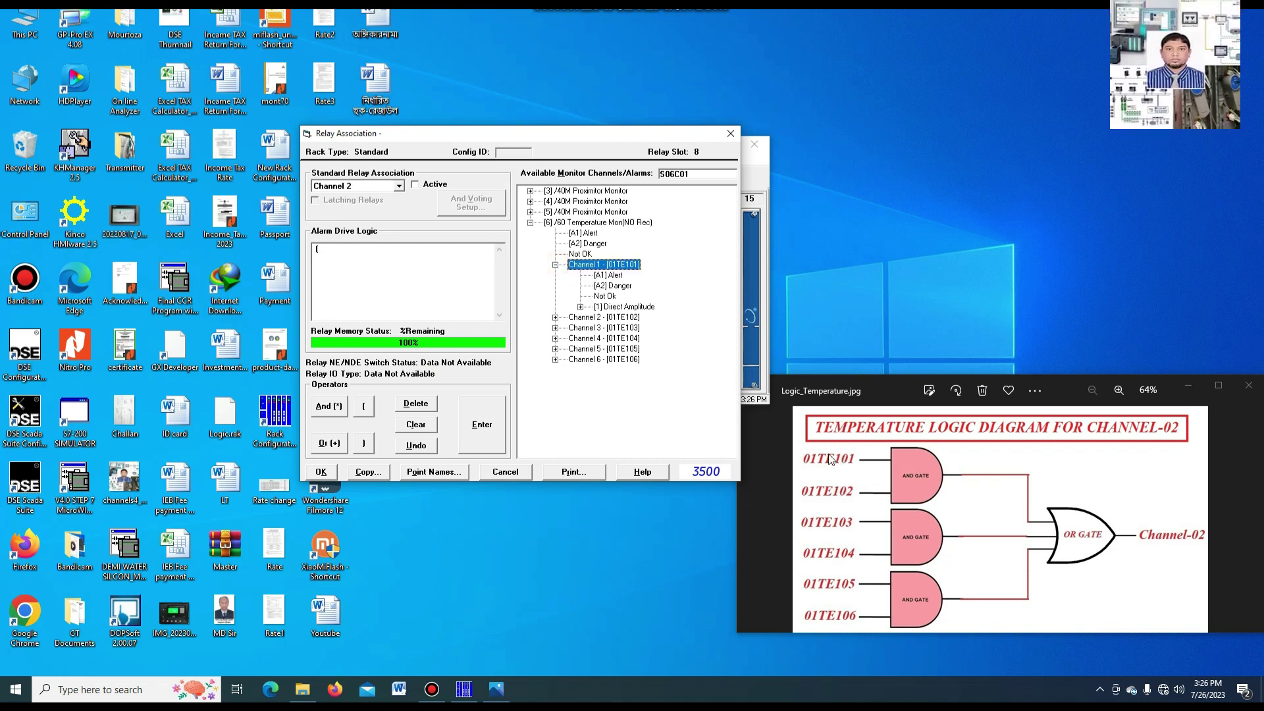
pyautogui.moveTo(613, 286); pyautogui.dragTo(330, 250)
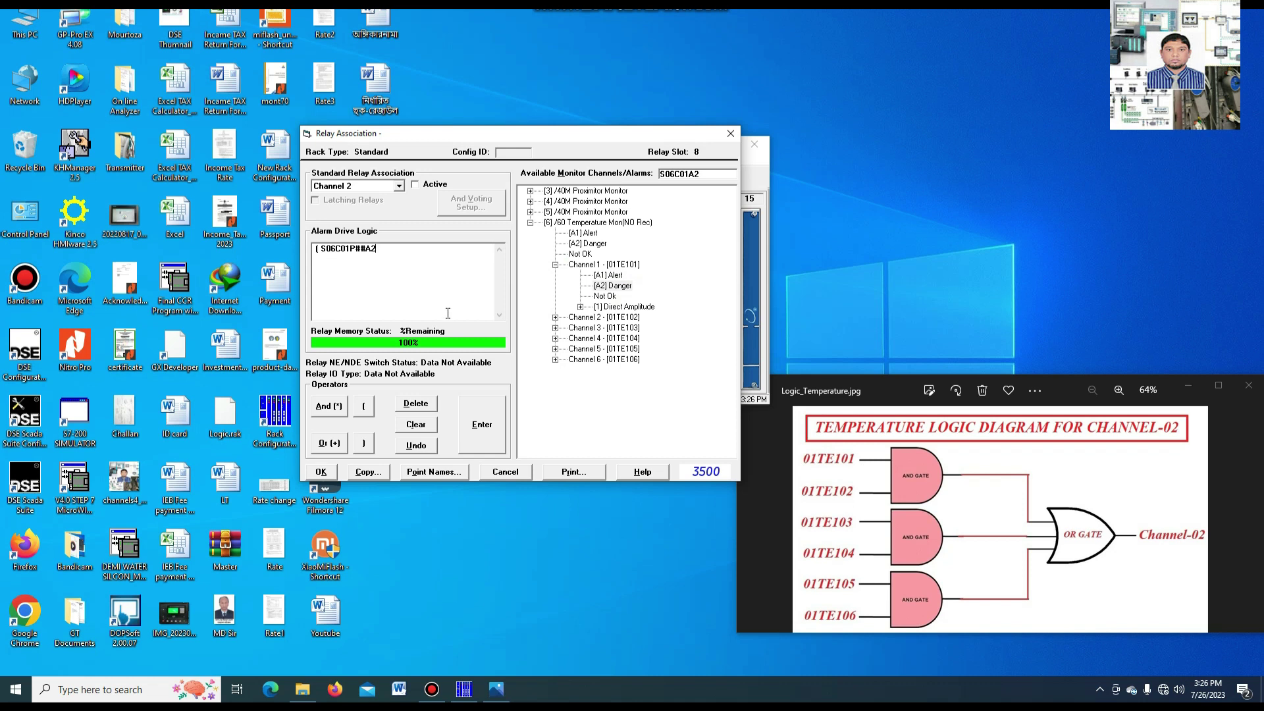
pyautogui.click(332, 411)
pyautogui.click(555, 264)
pyautogui.click(555, 275)
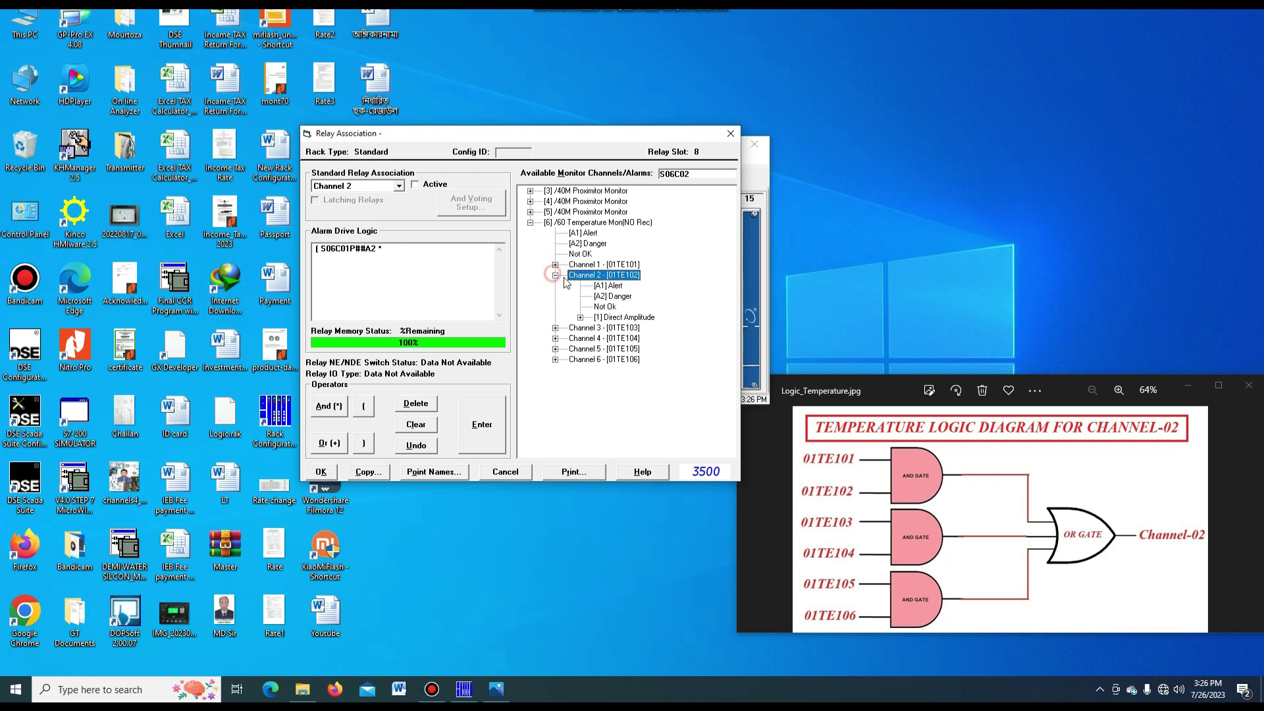
pyautogui.doubleClick(614, 297)
pyautogui.write(')')
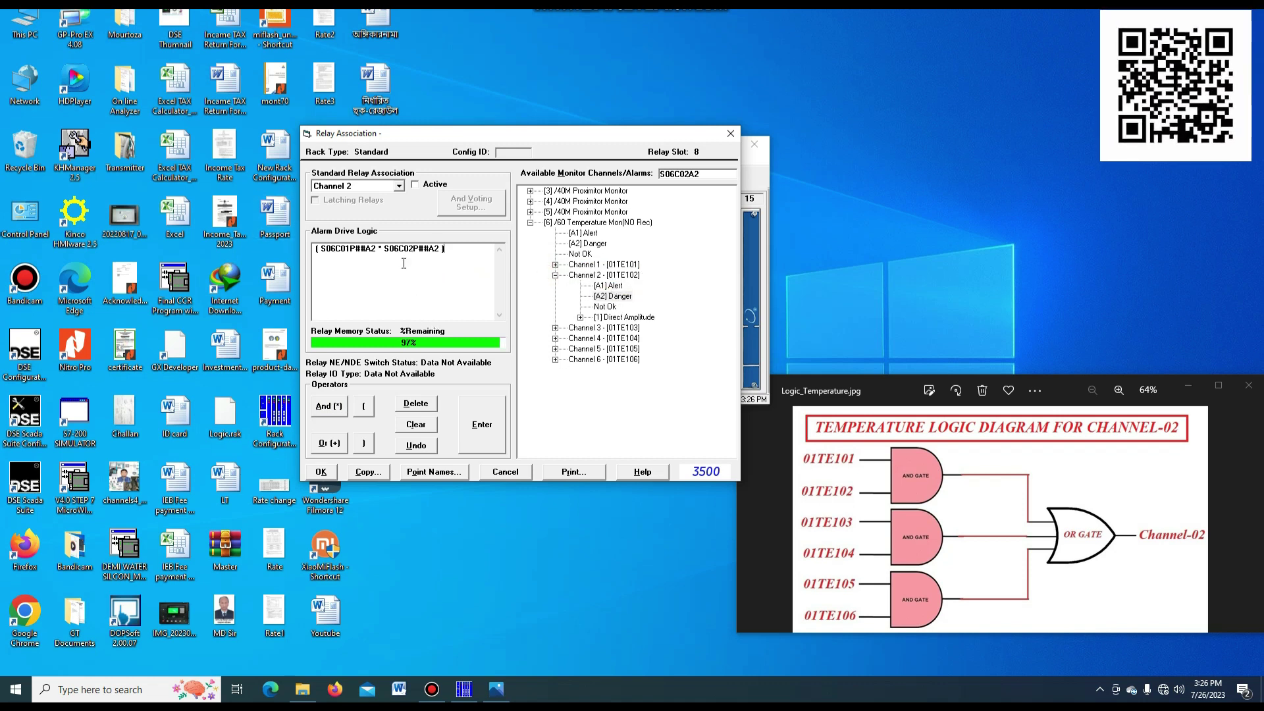
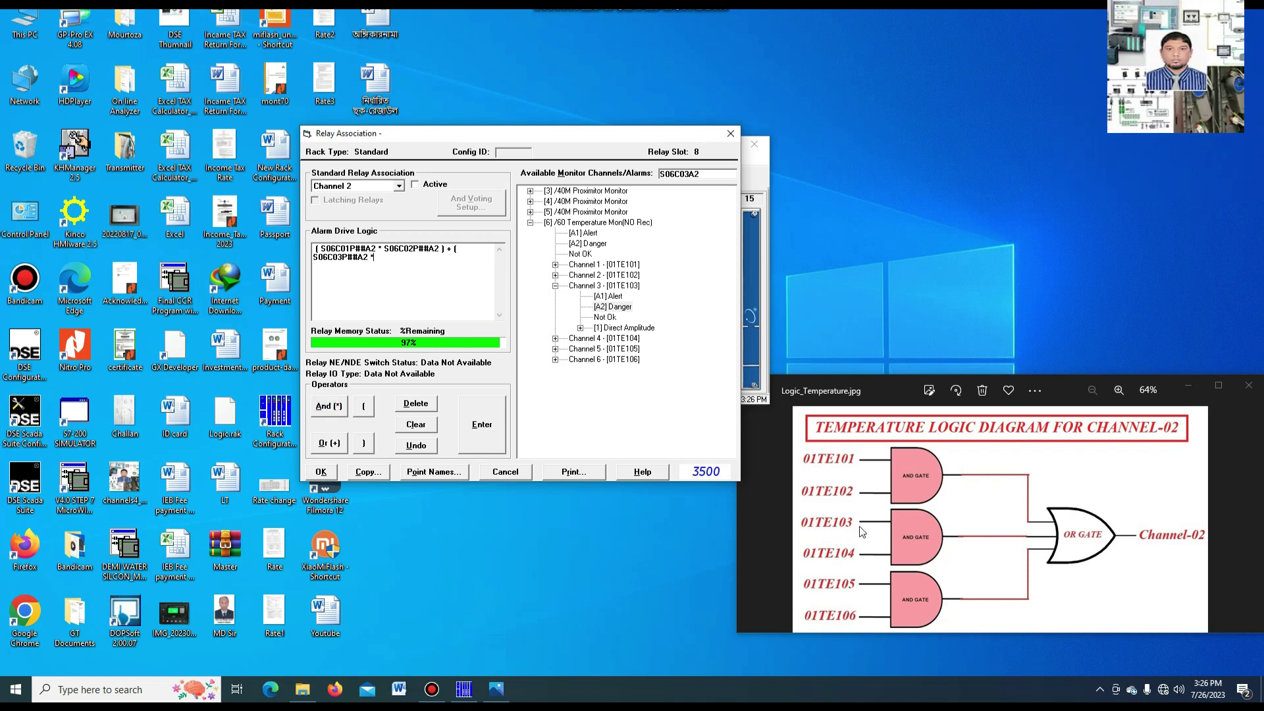
# - Complete the second group with the slot 6 01TE104 Danger alarm, append an OR operator and open a third bracket
pyautogui.click(555, 285)
pyautogui.click(554, 295)
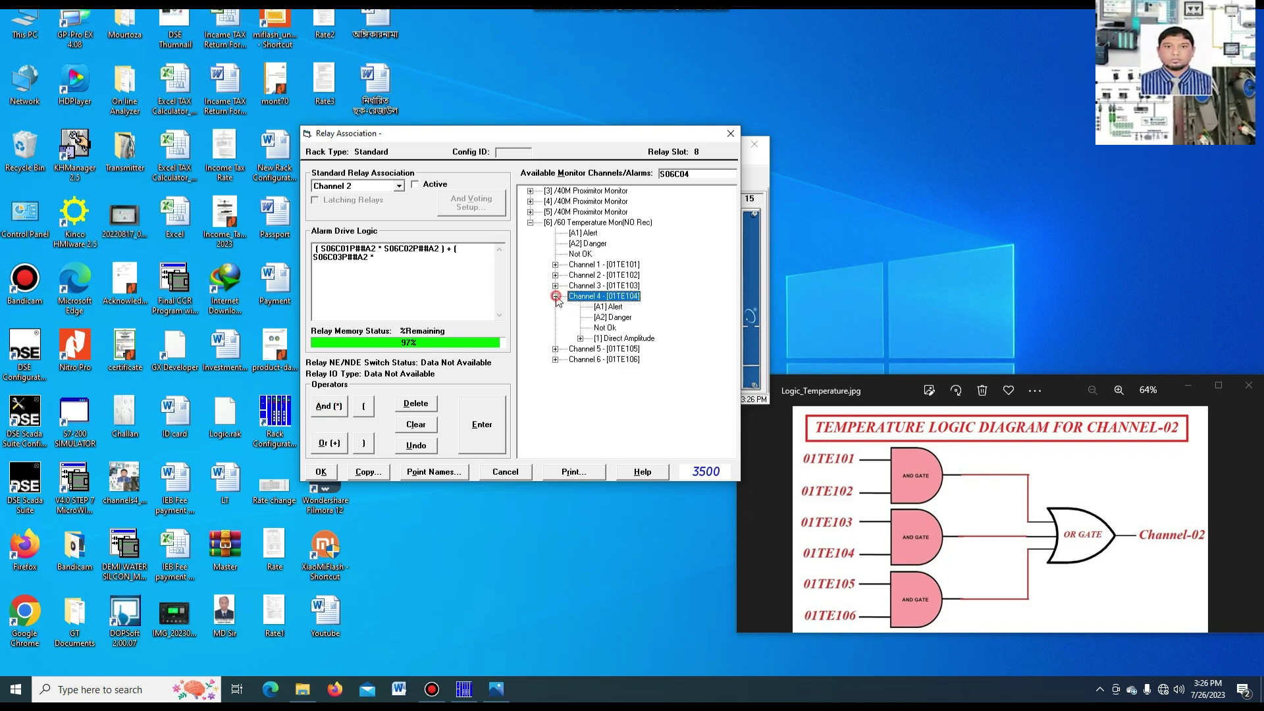
pyautogui.moveTo(612, 317); pyautogui.dragTo(474, 271)
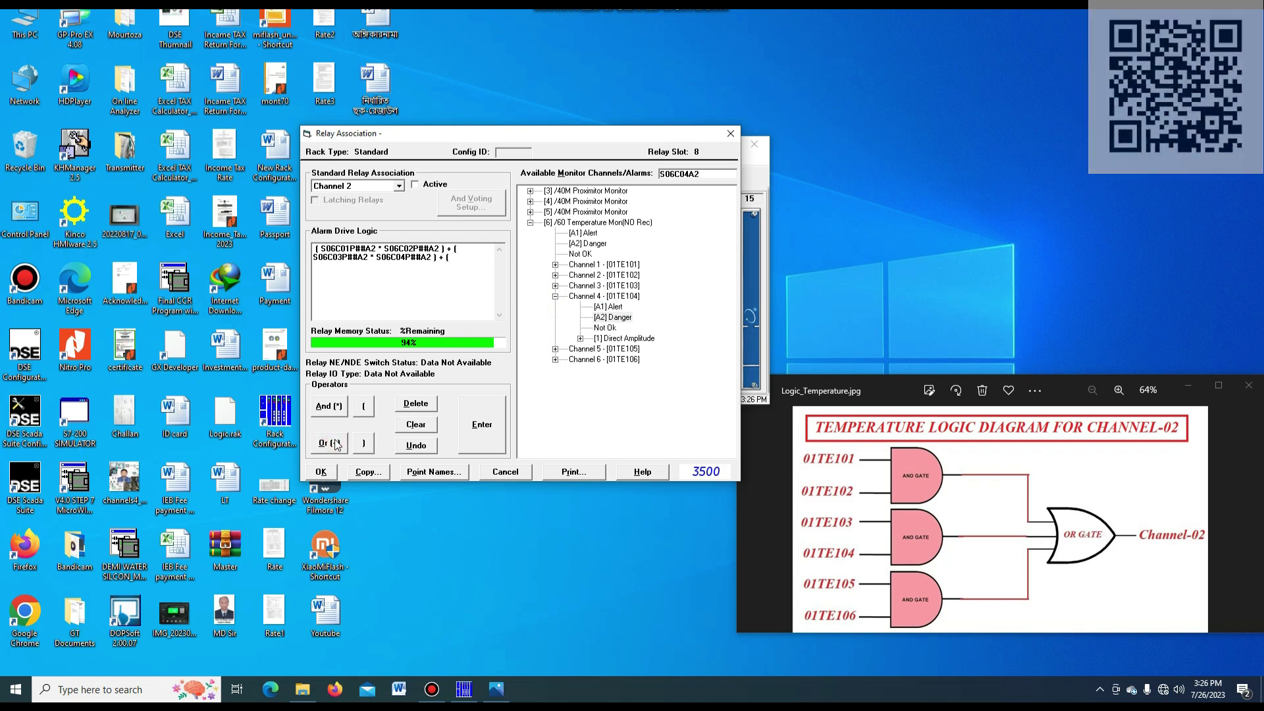
pyautogui.click(363, 406)
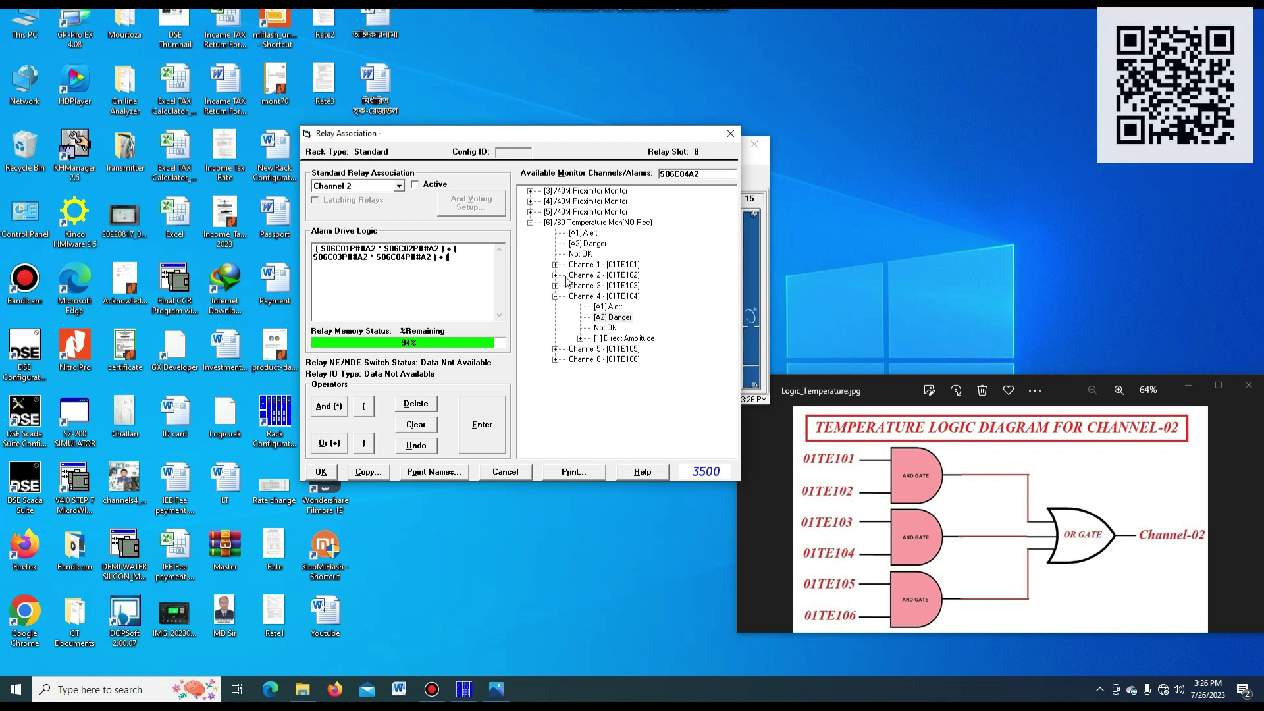
# - Complete the third group by joining the slot 6 01TE105 and 01TE106 Danger alarms with AND, and review the bracketed groups
pyautogui.click(554, 296)
pyautogui.click(554, 307)
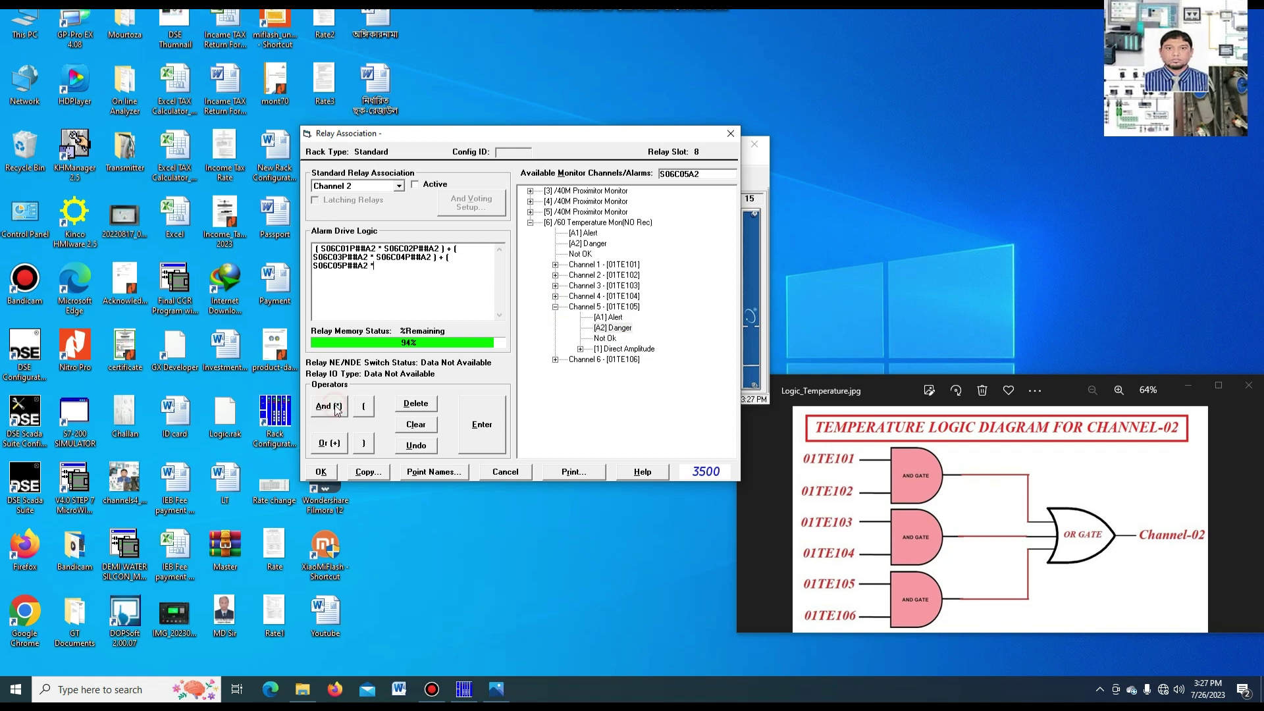
pyautogui.click(555, 307)
pyautogui.click(555, 317)
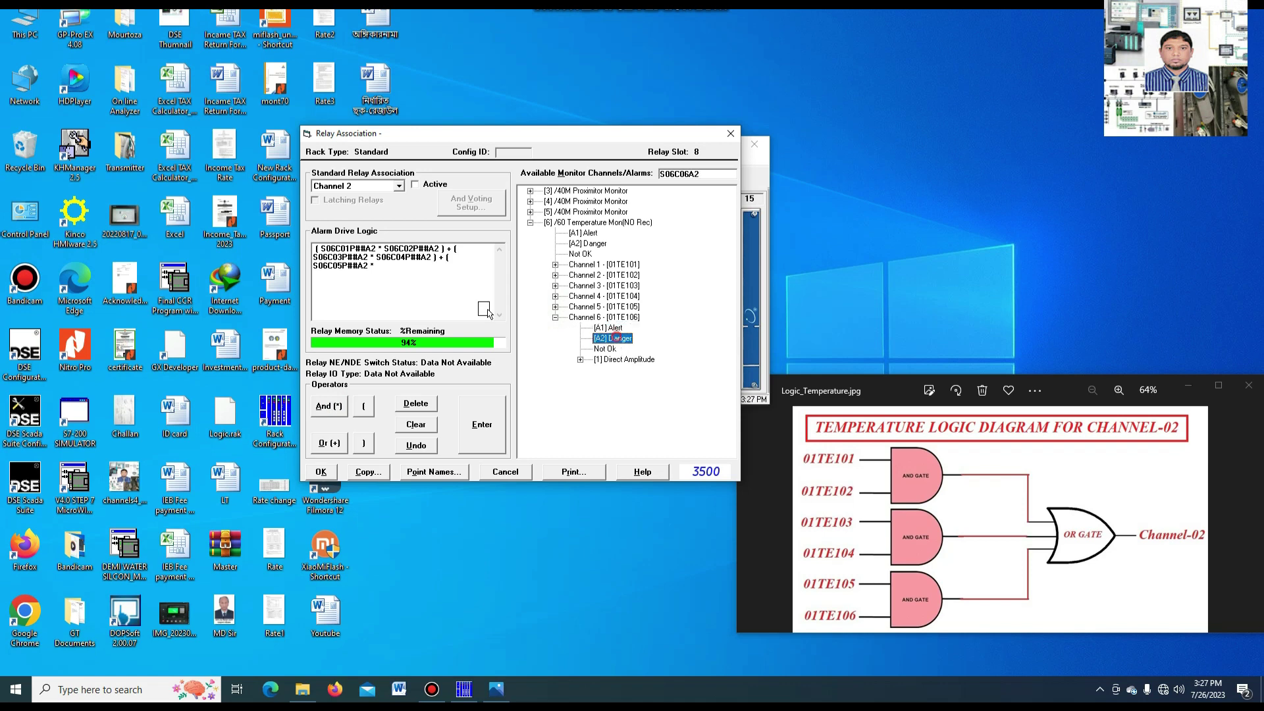
pyautogui.click(364, 442)
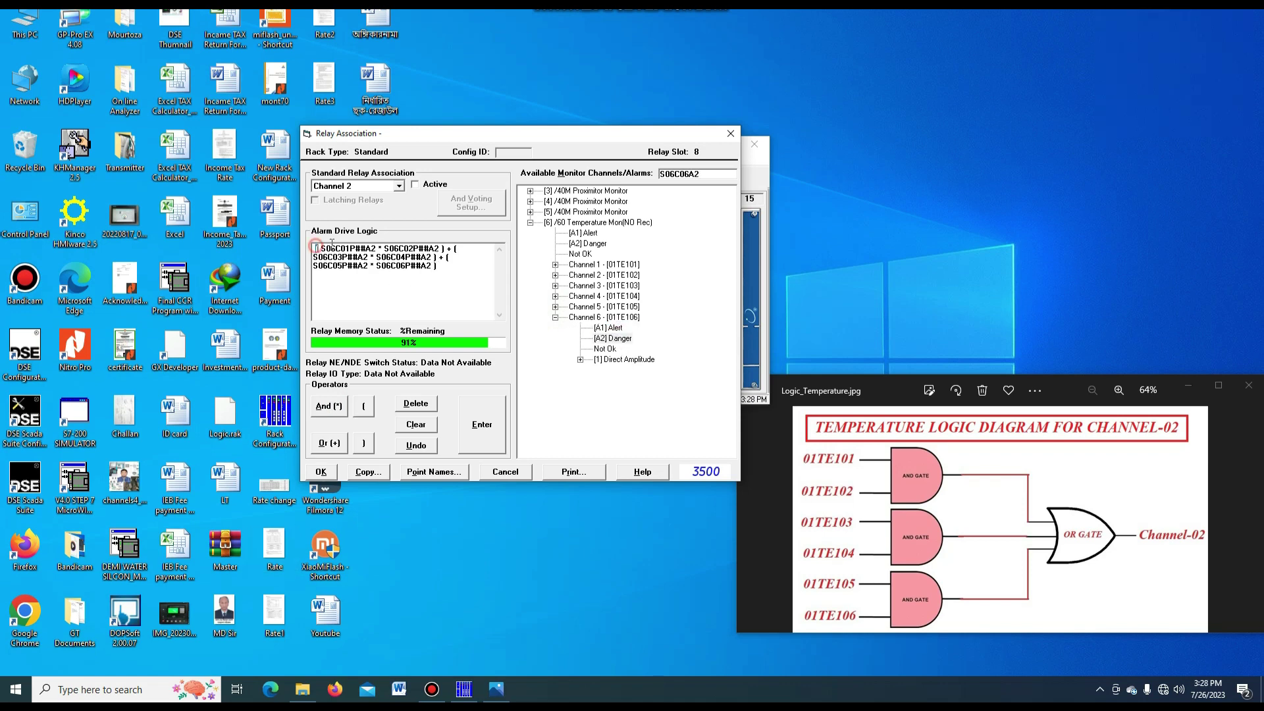
pyautogui.moveTo(437, 245); pyautogui.dragTo(446, 249)
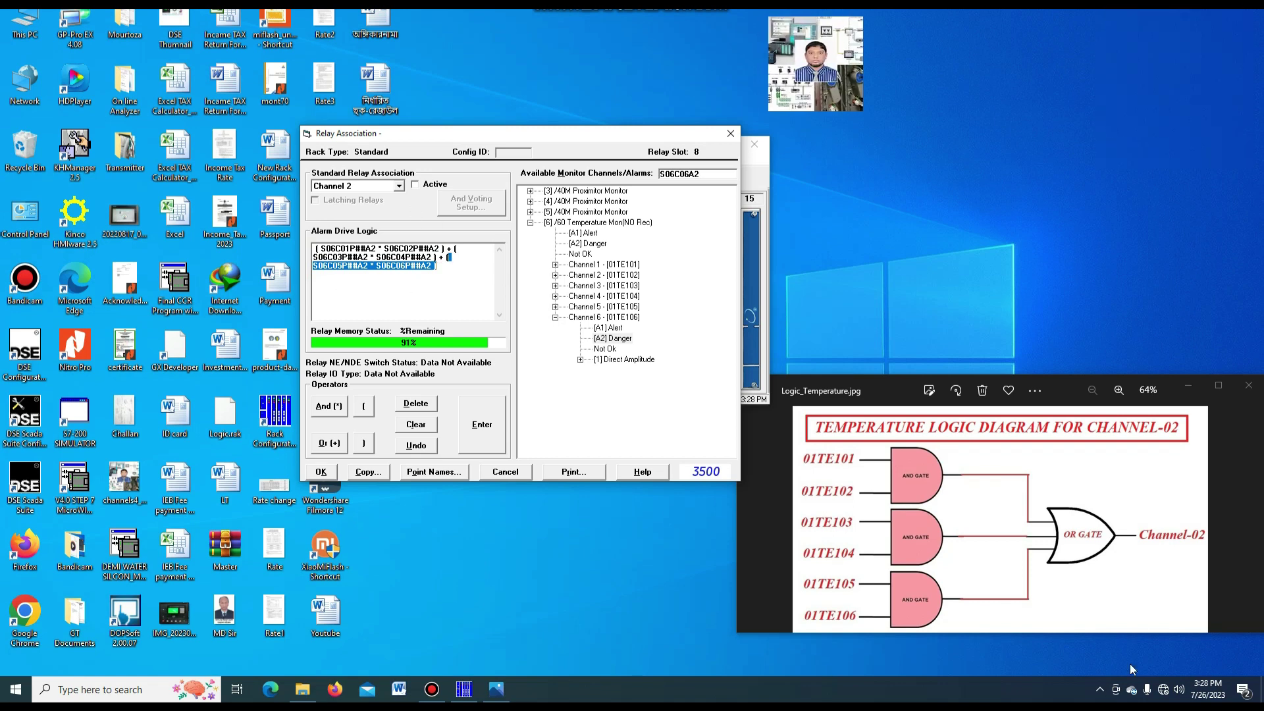
pyautogui.click(456, 260)
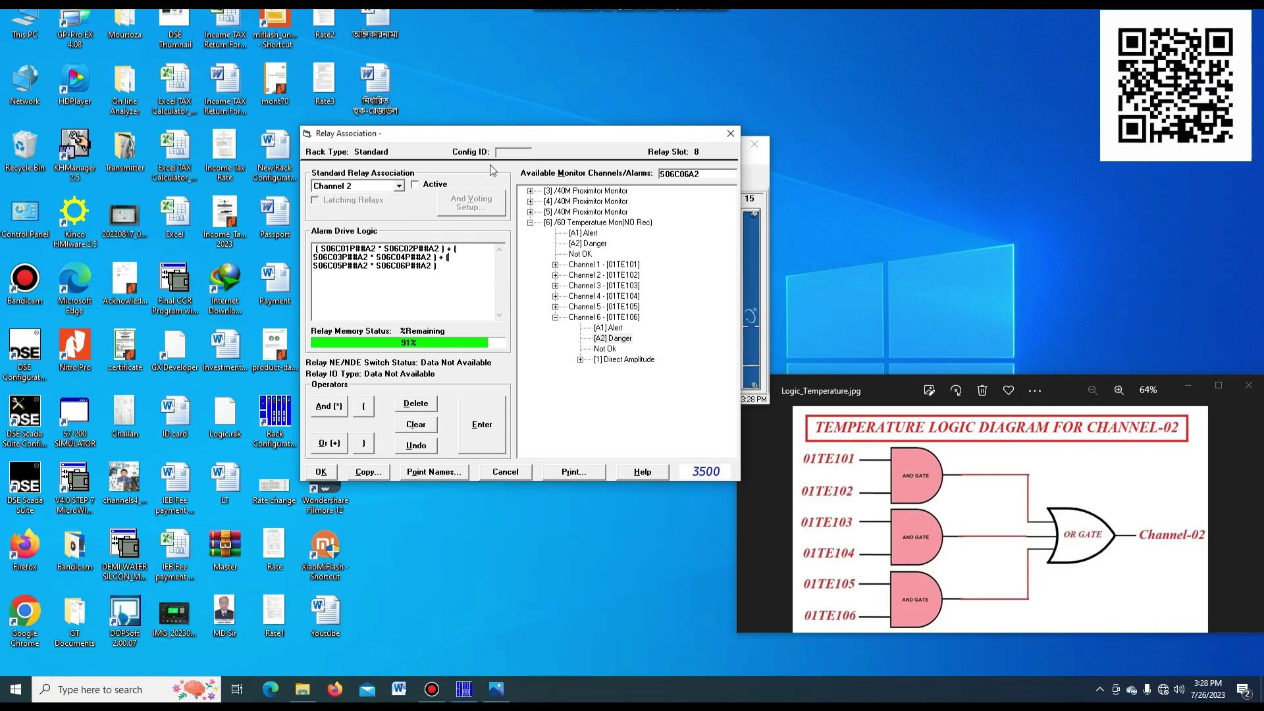
# - Switch the standard relay association to Channel 3 and replace the temperature diagram with the Logic_Thrust Position image
pyautogui.click(399, 186)
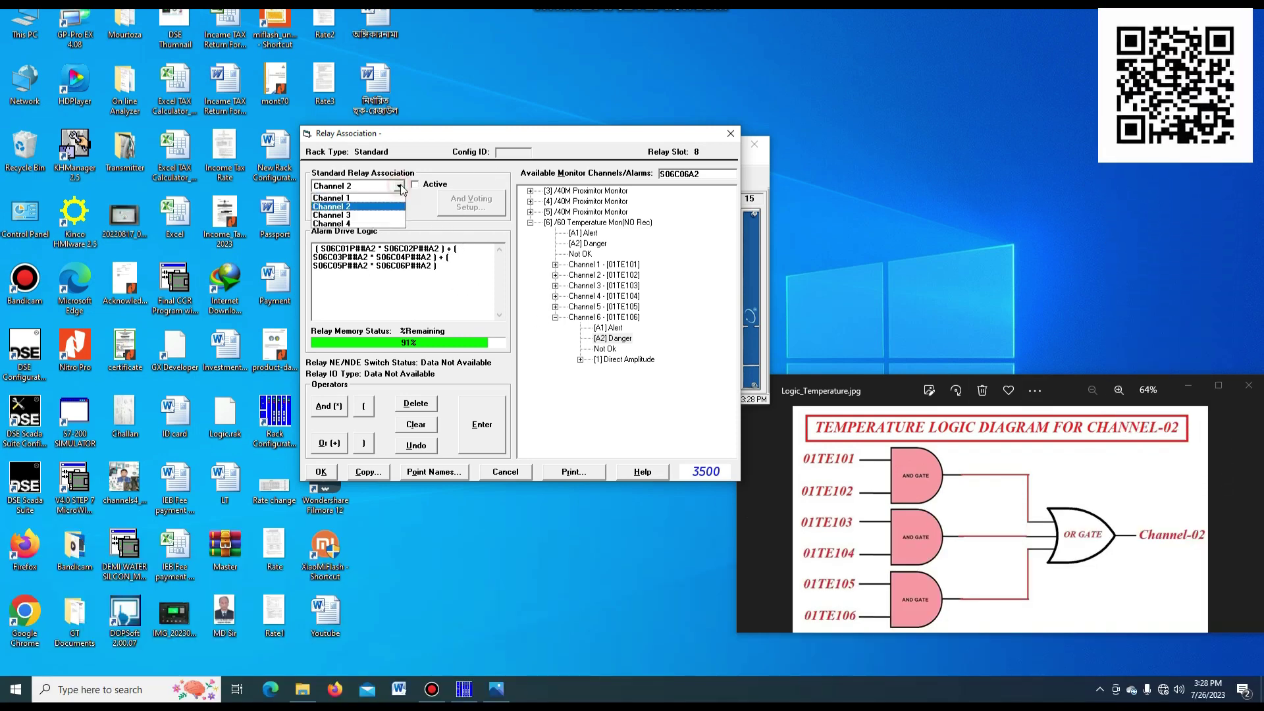
pyautogui.click(349, 215)
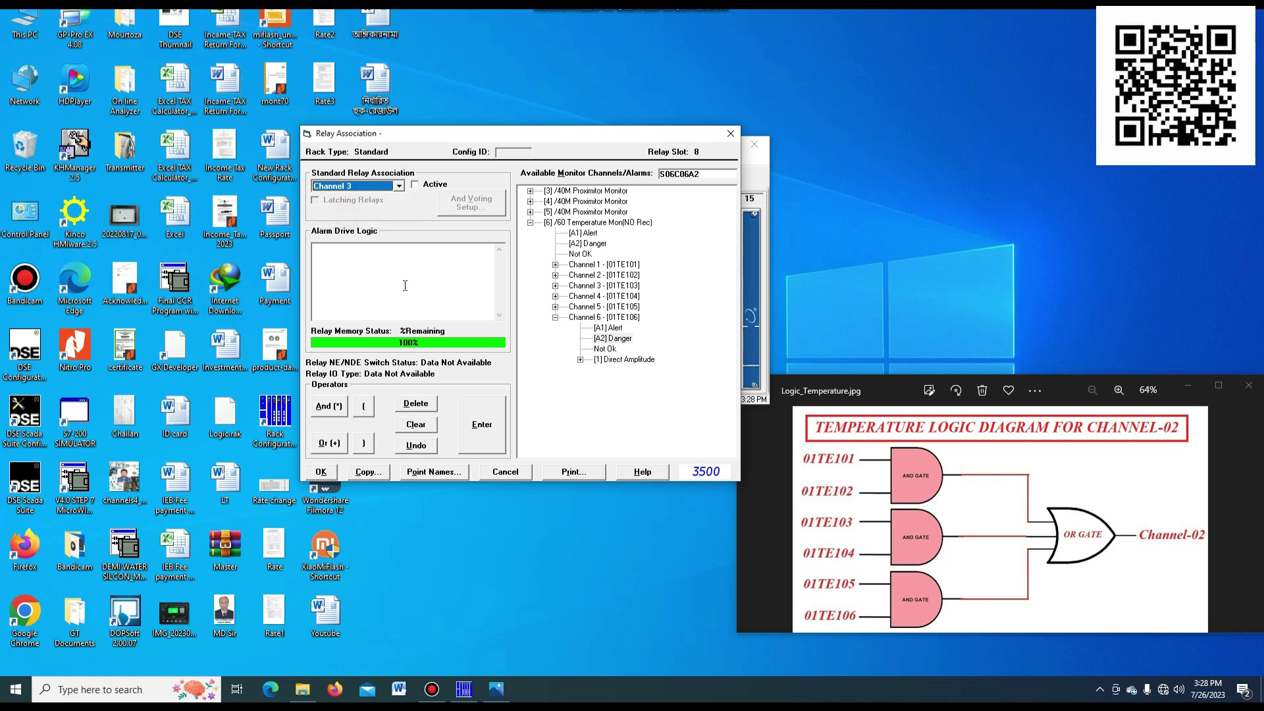
pyautogui.click(1240, 391)
pyautogui.click(314, 694)
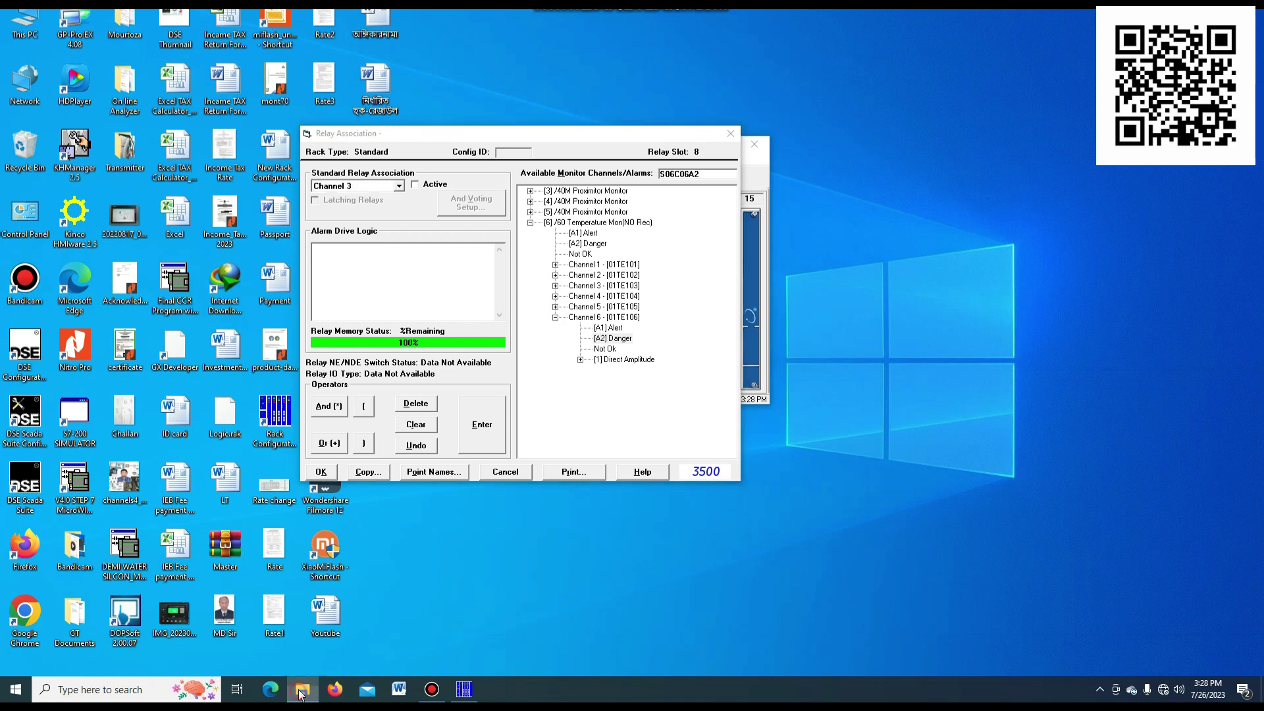
pyautogui.doubleClick(605, 119)
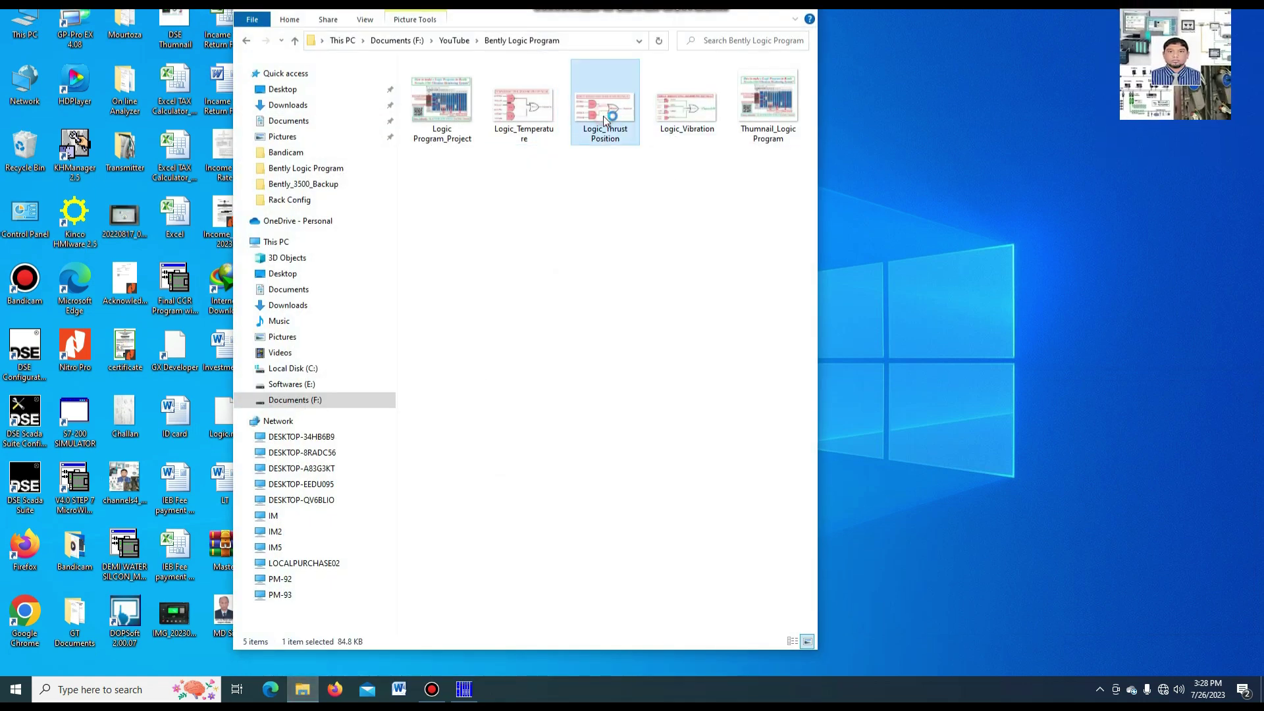
pyautogui.click(739, 10)
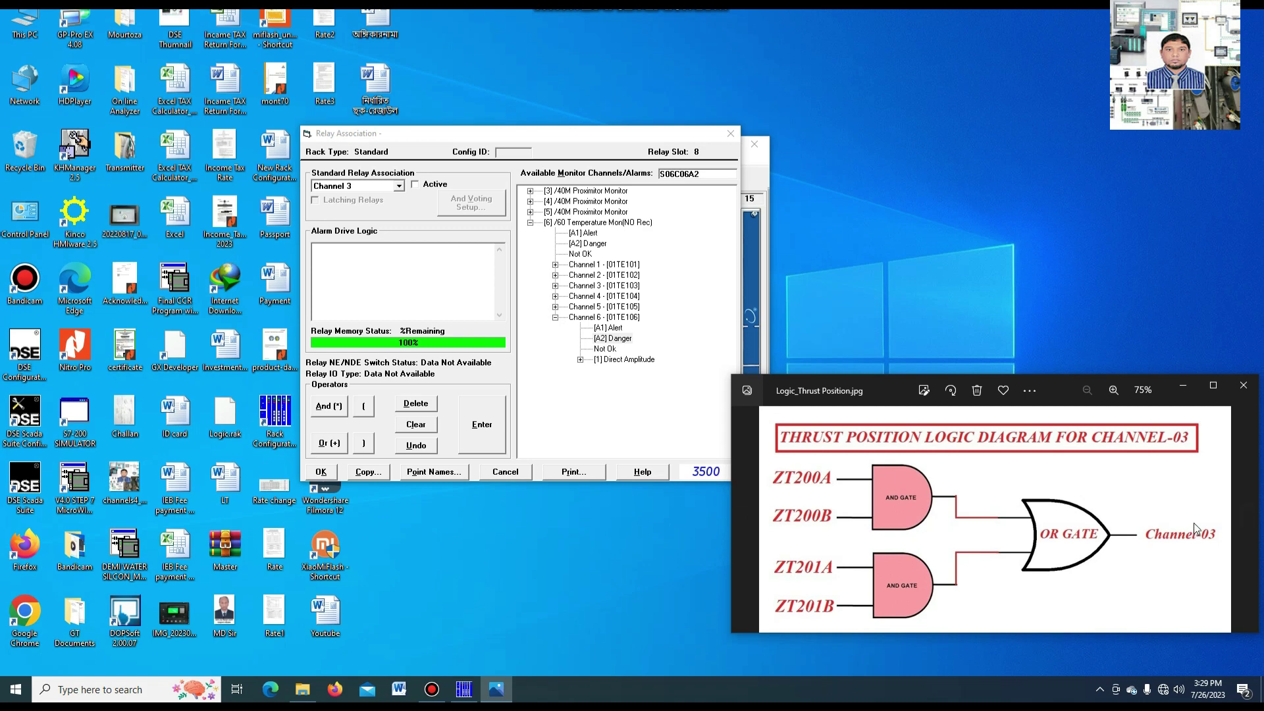
# - Start the Channel 3 alarm drive logic with an opening bracket, the slot 4 ZT200A Danger alarm and an AND operator
pyautogui.click(412, 266)
pyautogui.write('(')
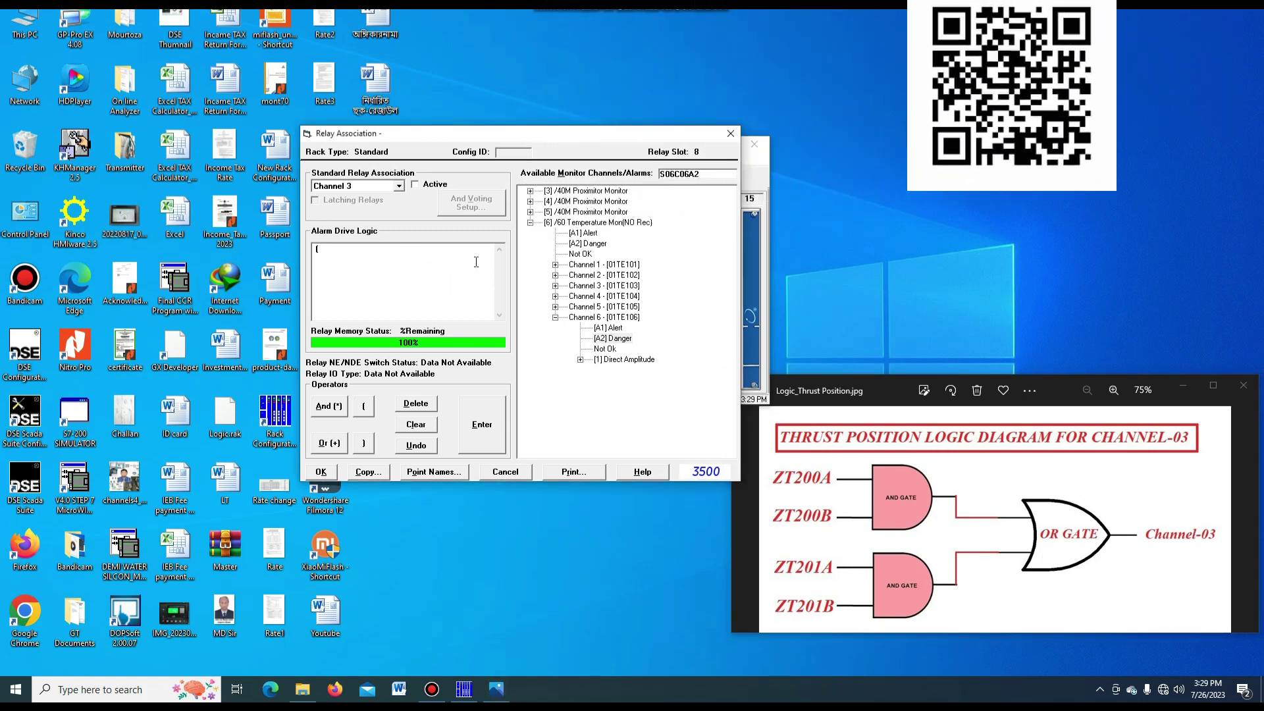
pyautogui.click(532, 201)
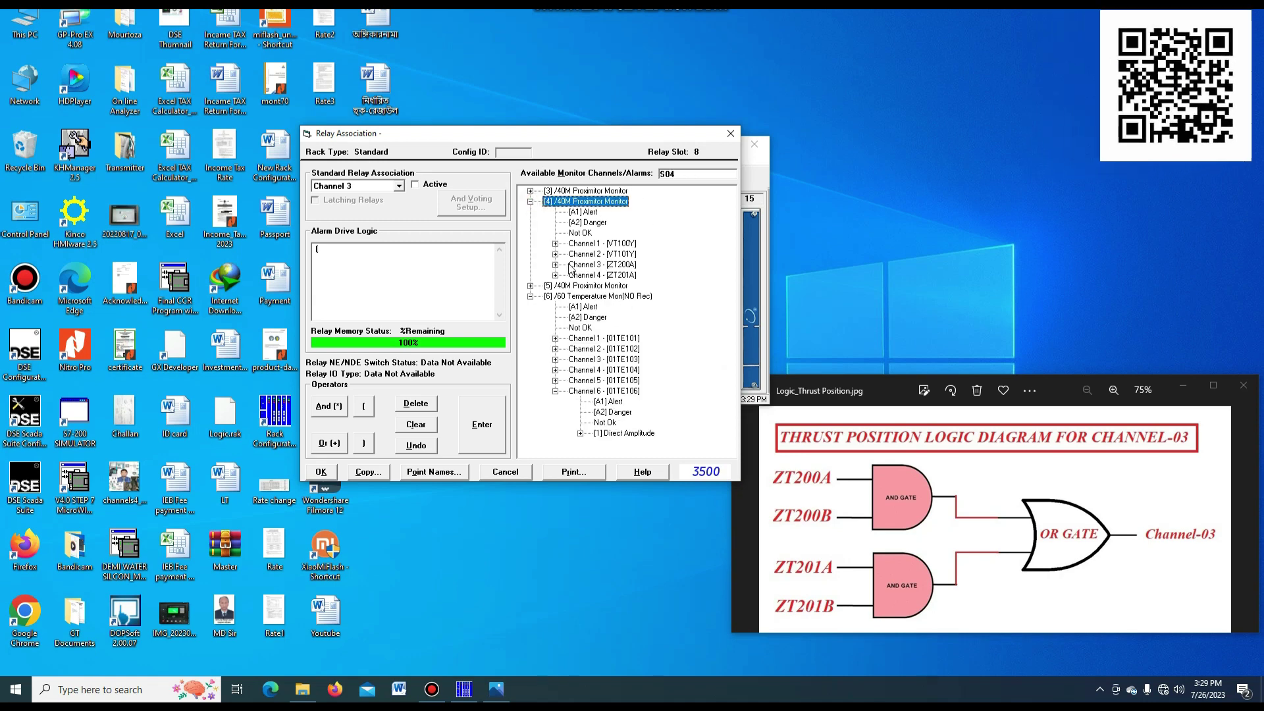
pyautogui.click(555, 265)
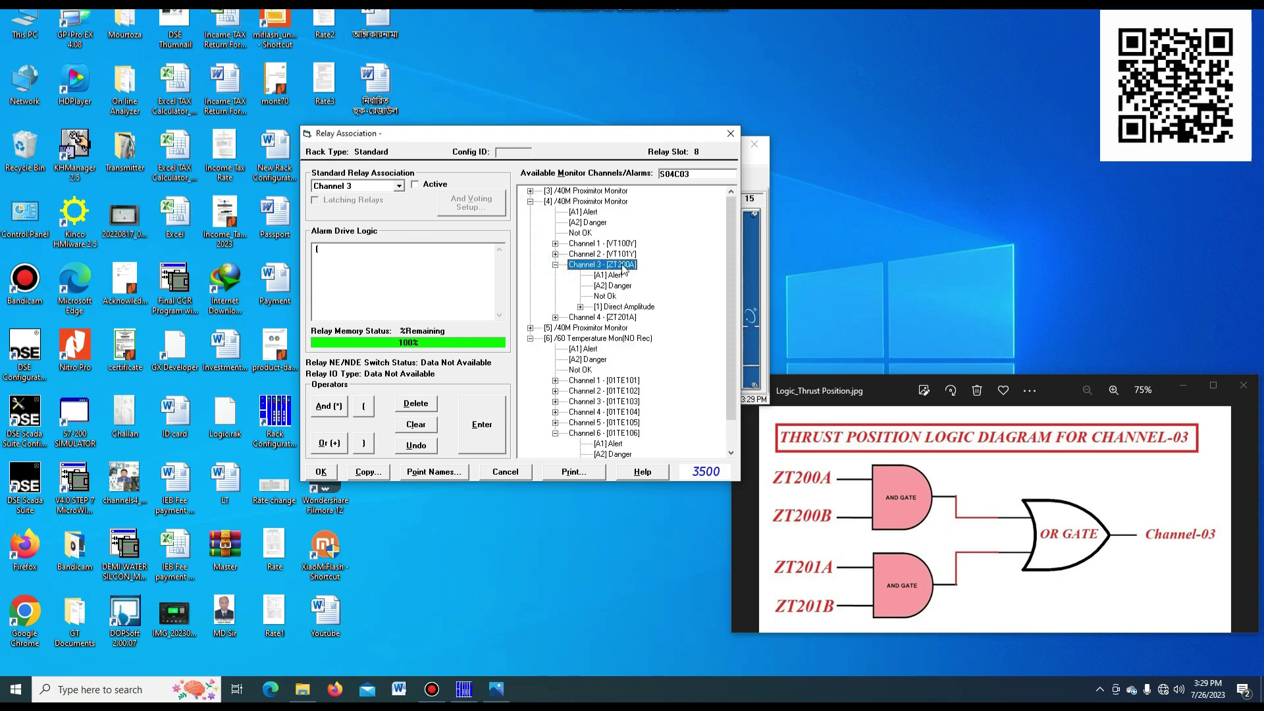
pyautogui.moveTo(612, 286); pyautogui.dragTo(340, 251)
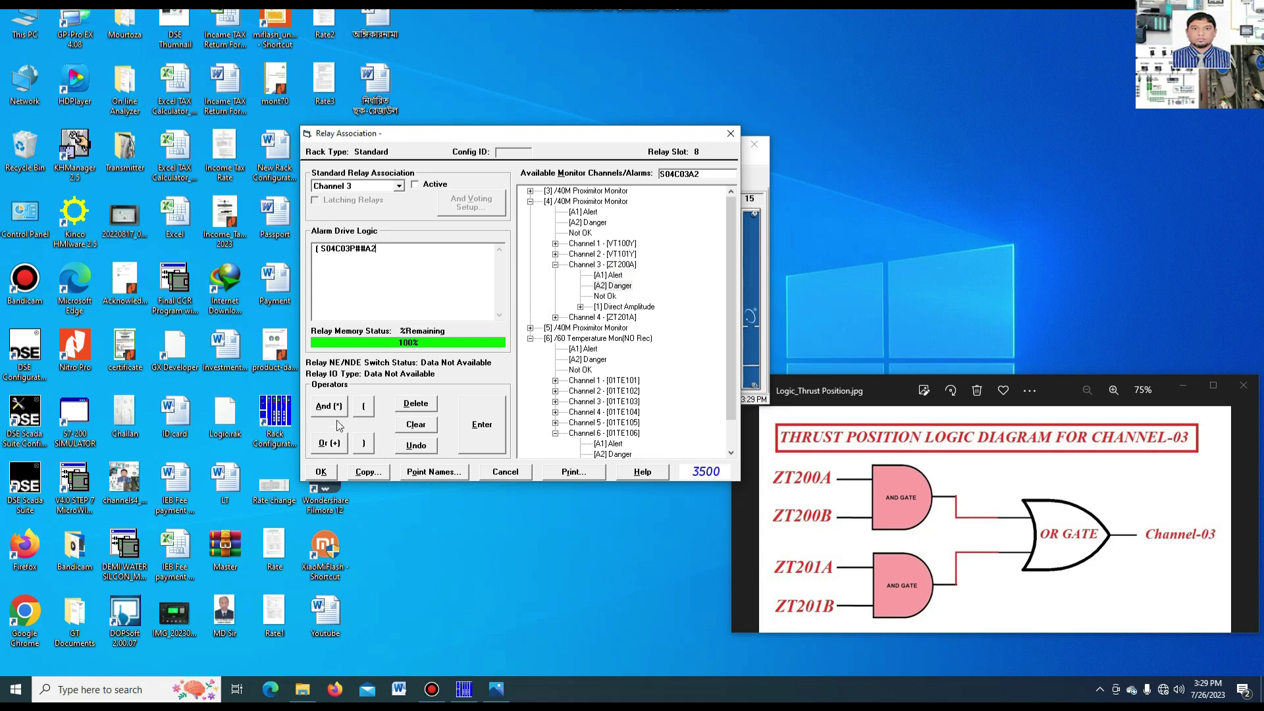
# - Add the slot 5 ZT200B Danger alarm after the AND operator and close the first bracketed group
pyautogui.click(555, 265)
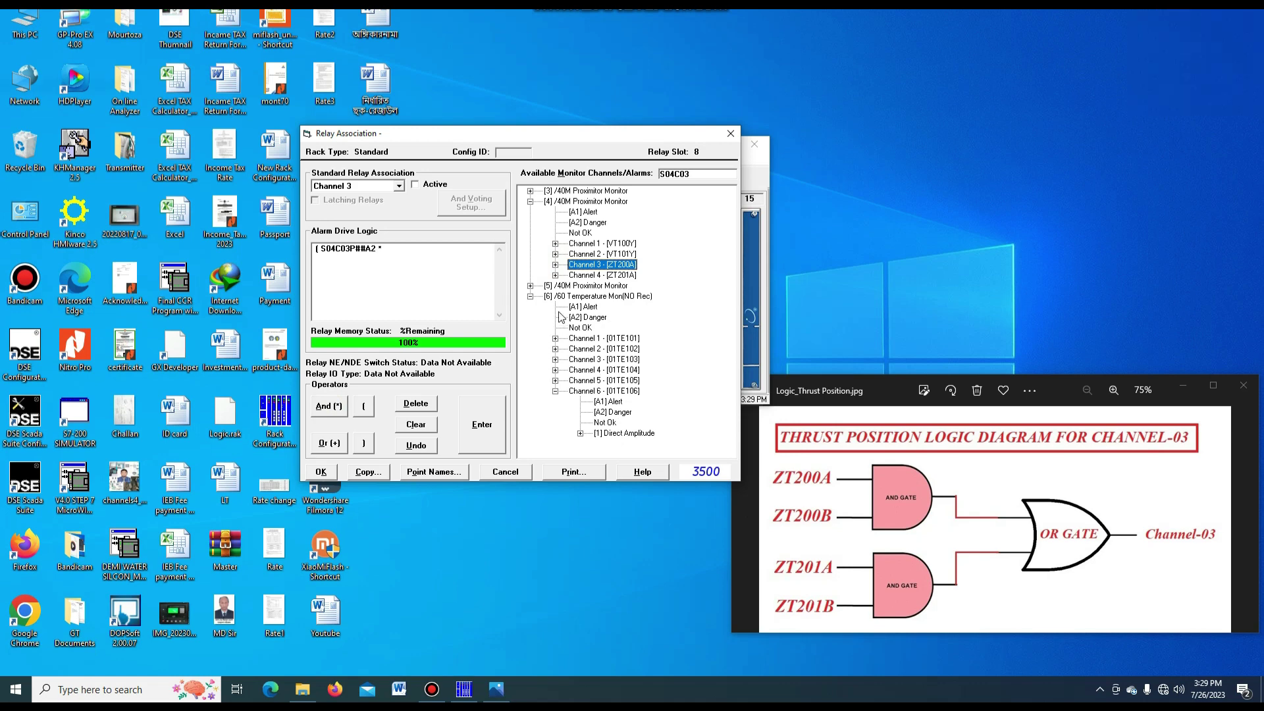
pyautogui.click(529, 296)
pyautogui.click(530, 286)
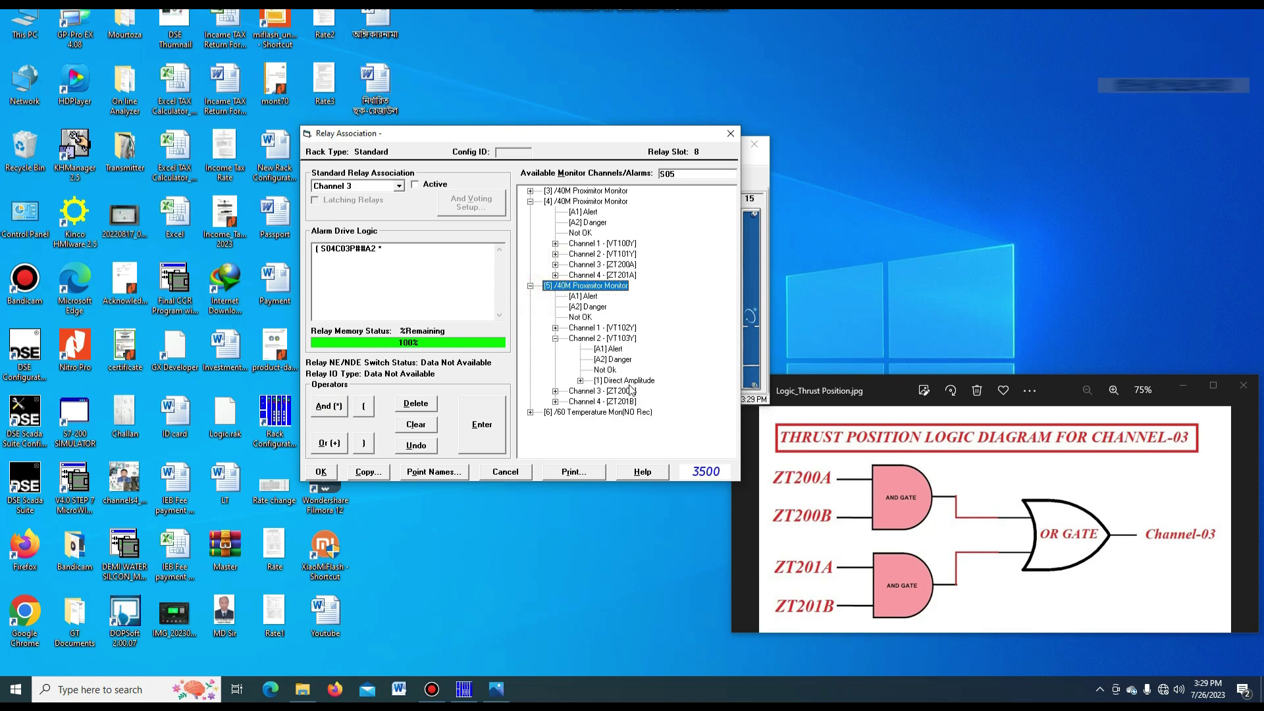
pyautogui.click(555, 338)
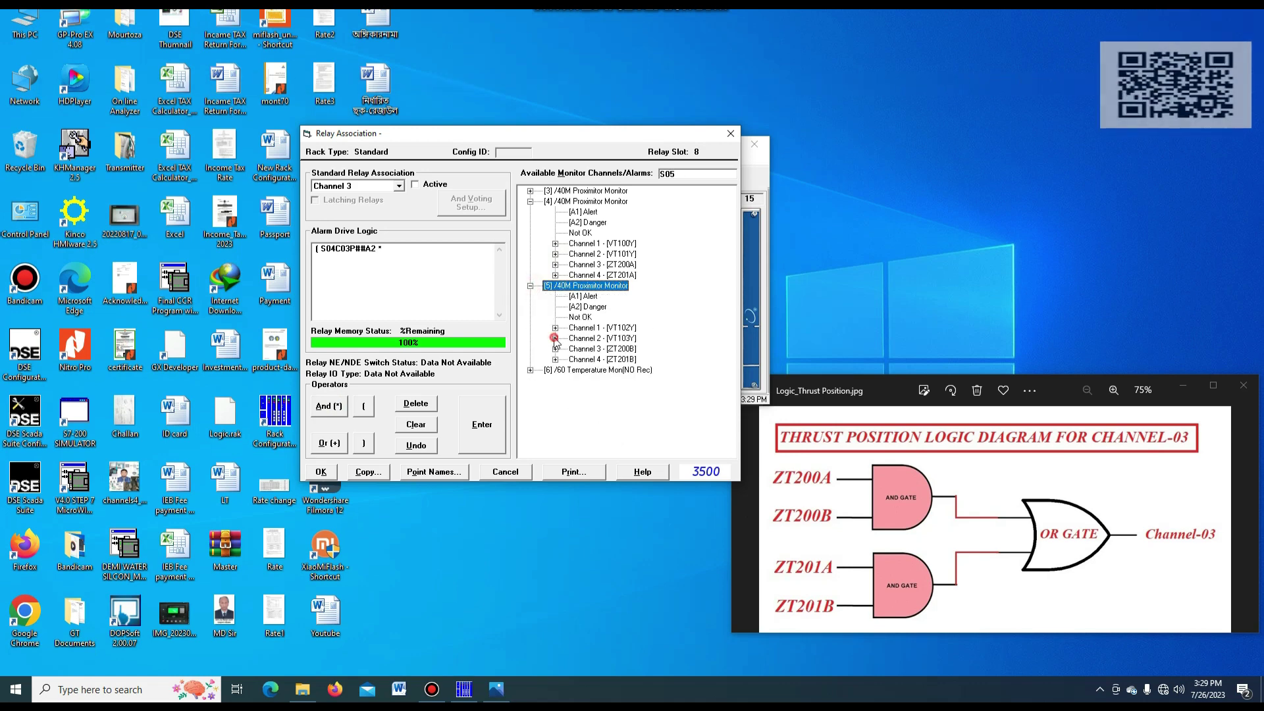
pyautogui.doubleClick(602, 349)
pyautogui.click(614, 370)
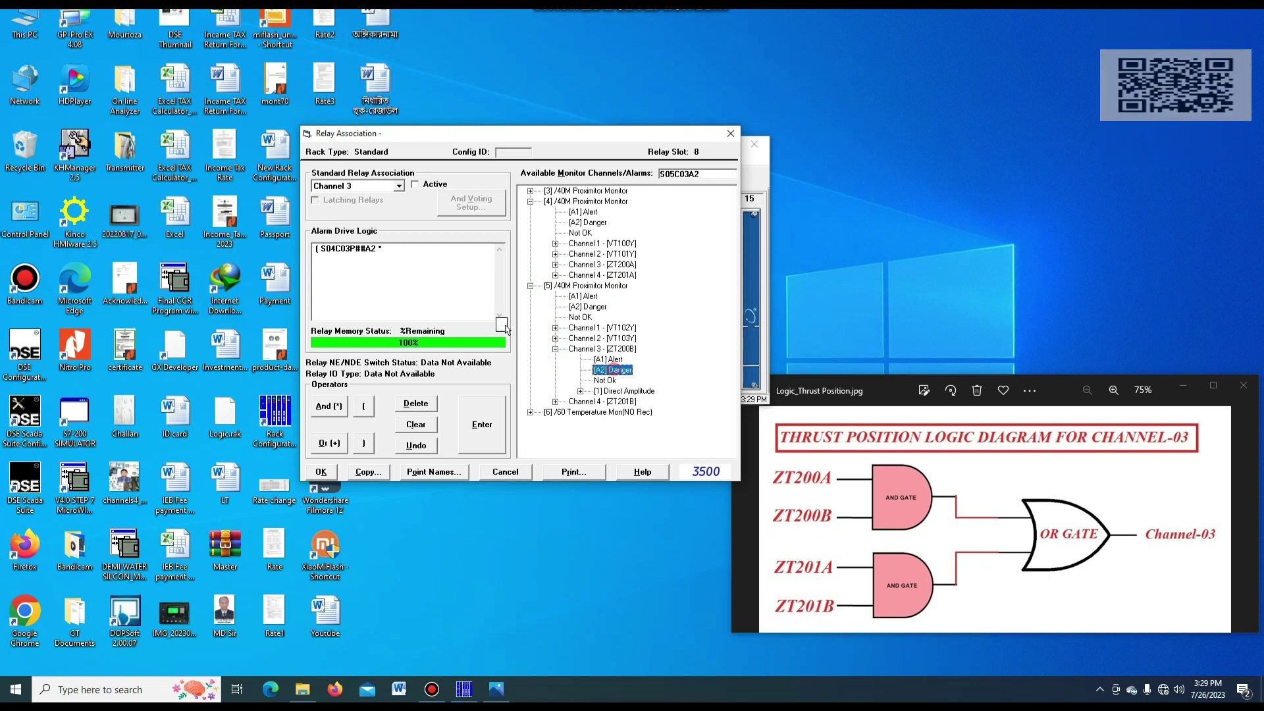
pyautogui.click(503, 424)
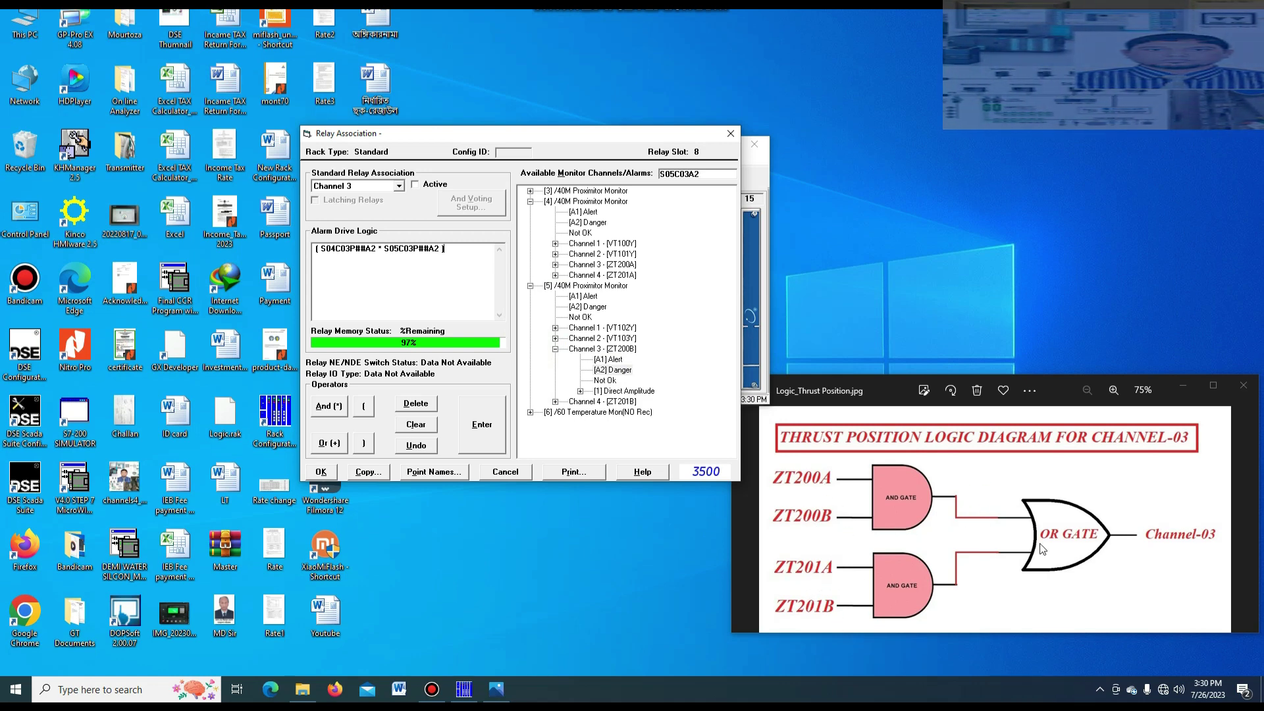
# - Append an OR operator and start a second bracketed group with the slot 4 ZT201A Danger alarm and an AND operator
pyautogui.click(331, 443)
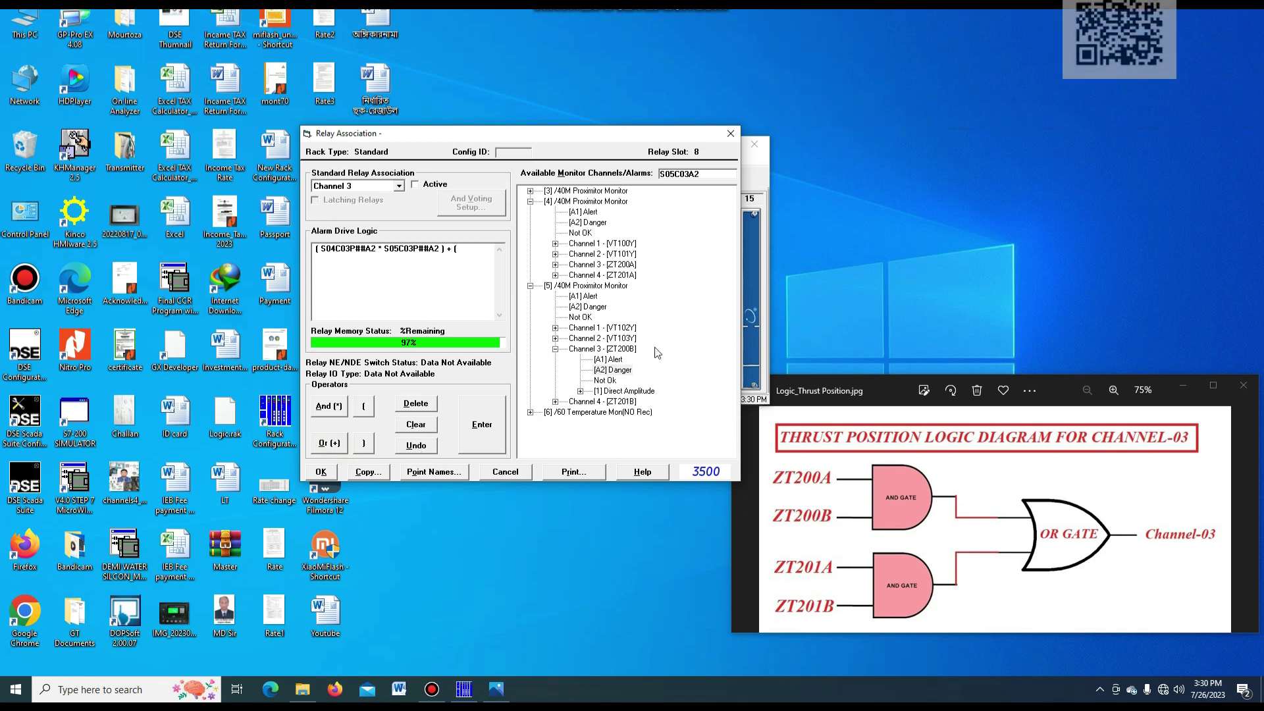
pyautogui.click(555, 275)
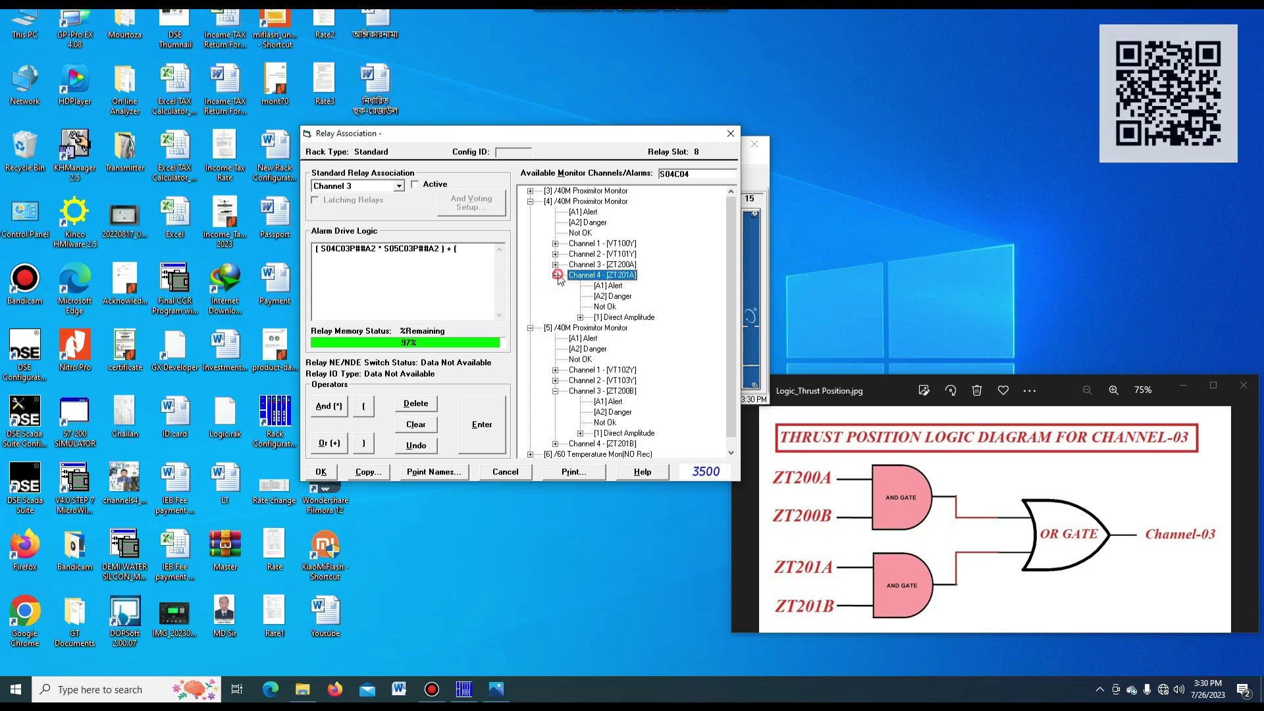
pyautogui.moveTo(613, 296); pyautogui.dragTo(478, 258)
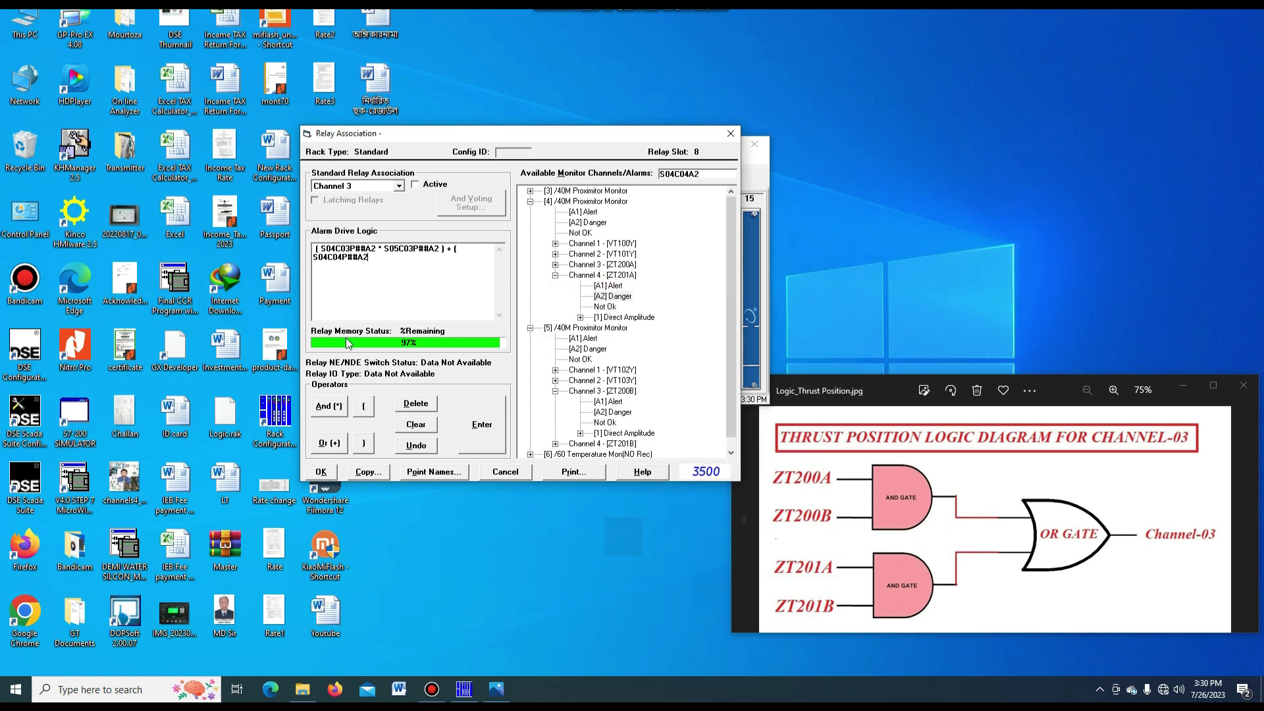
pyautogui.click(331, 408)
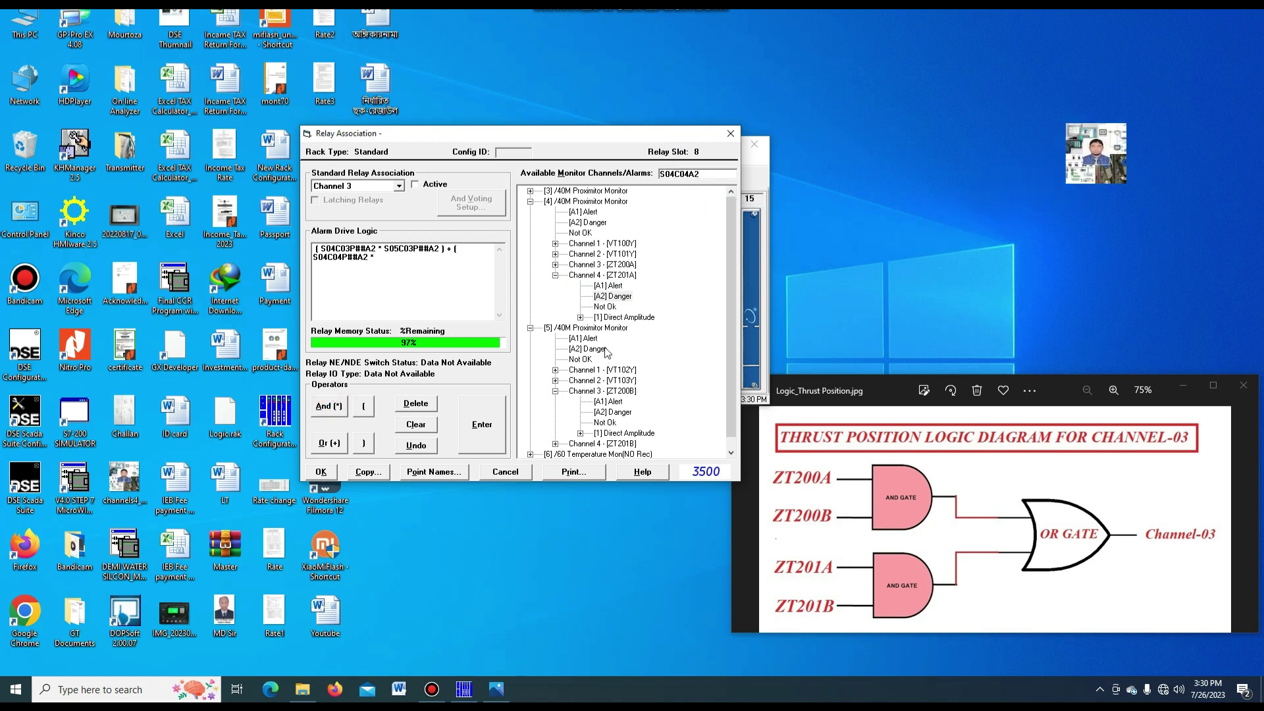
# - Complete the second group with the slot 5 ZT201B Danger alarm and a closing bracket, and review the logic against the diagram
pyautogui.click(556, 381)
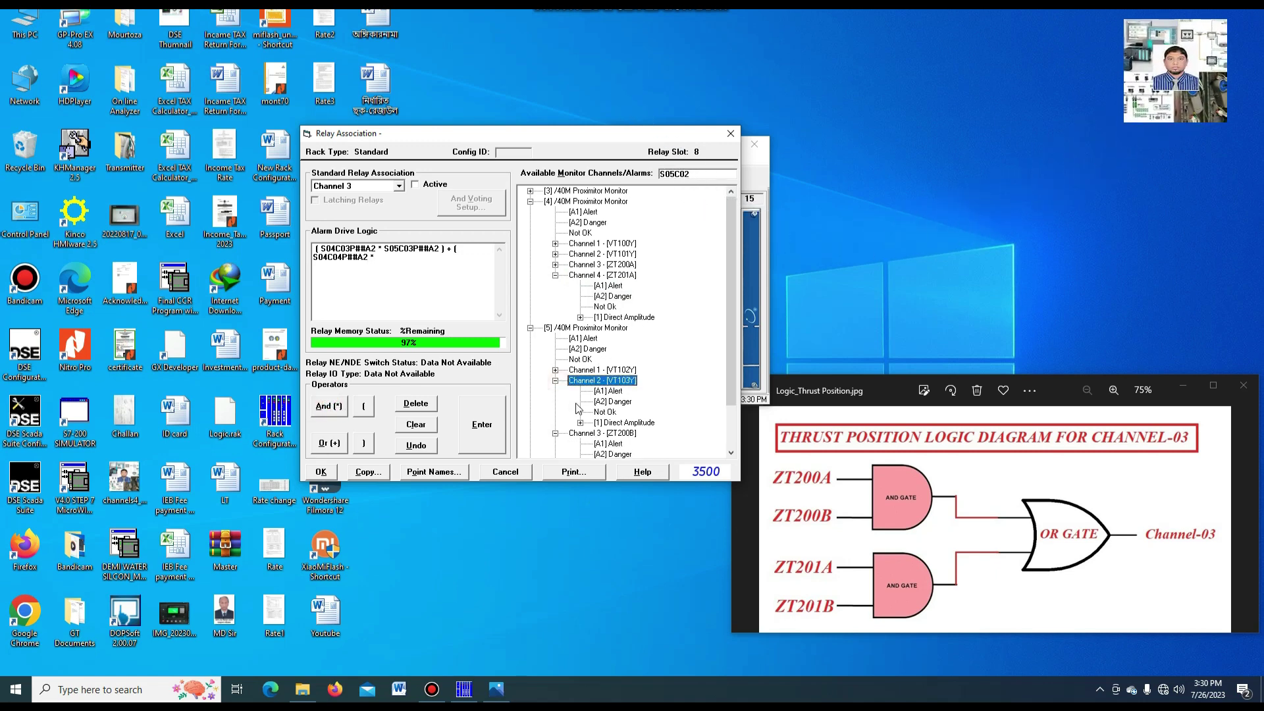
pyautogui.click(555, 434)
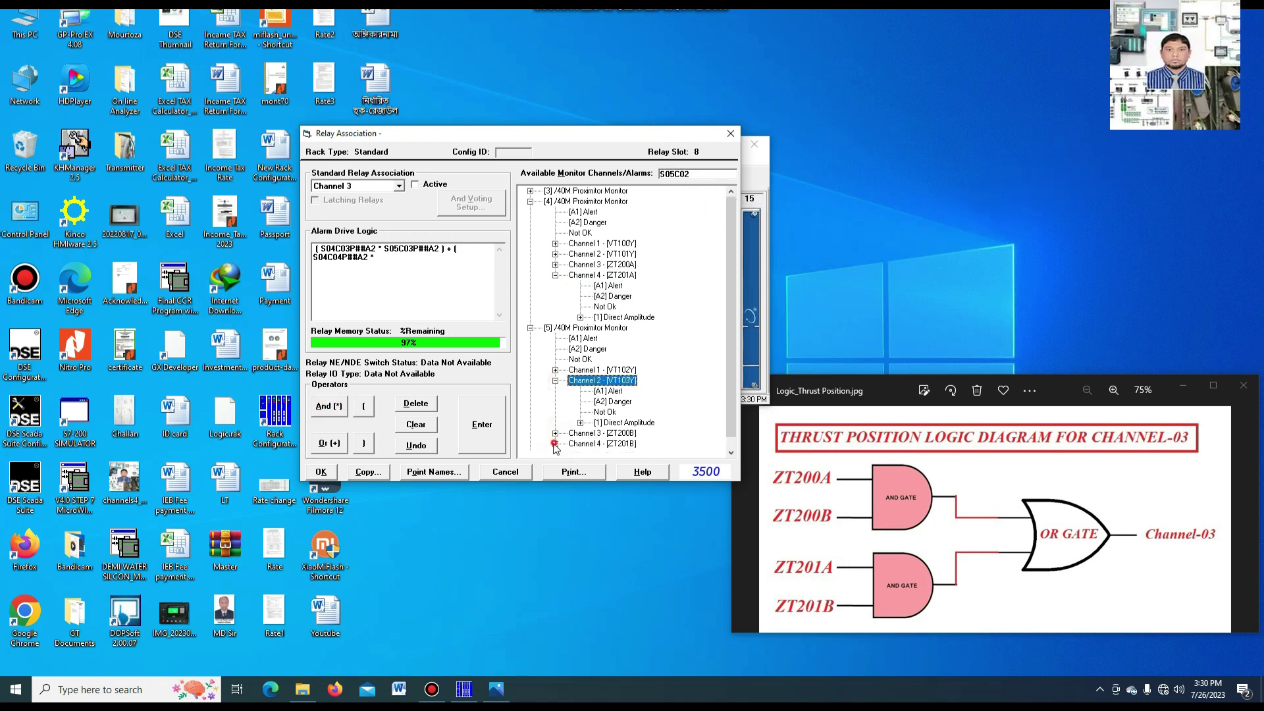
pyautogui.click(555, 443)
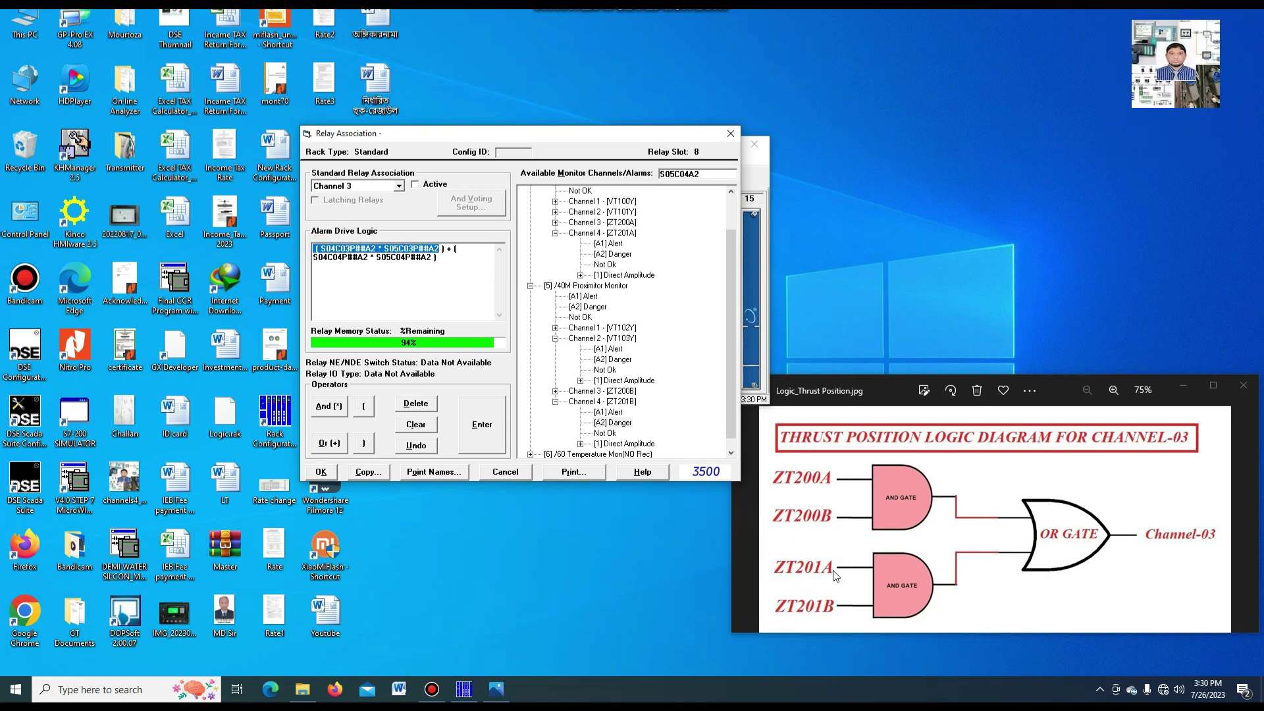
pyautogui.moveTo(457, 249)
pyautogui.mouseDown()
pyautogui.moveTo(417, 258)
pyautogui.moveTo(437, 257)
pyautogui.mouseUp()
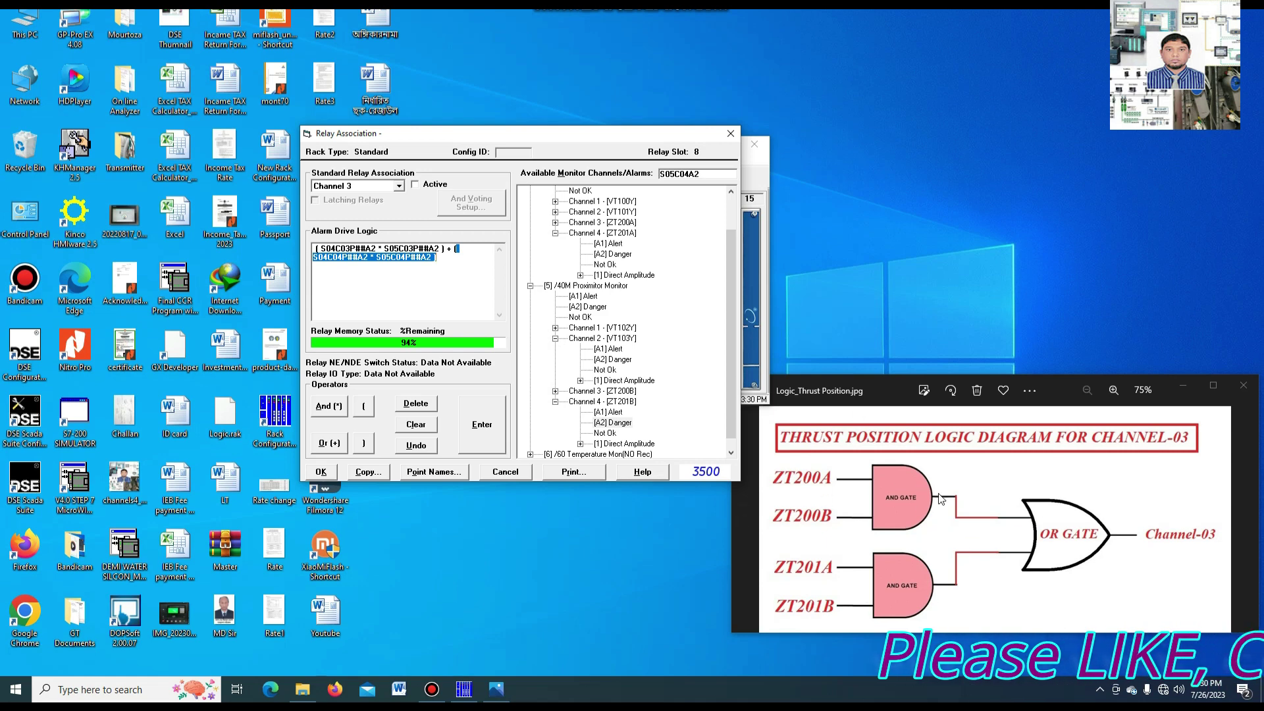
pyautogui.click(448, 248)
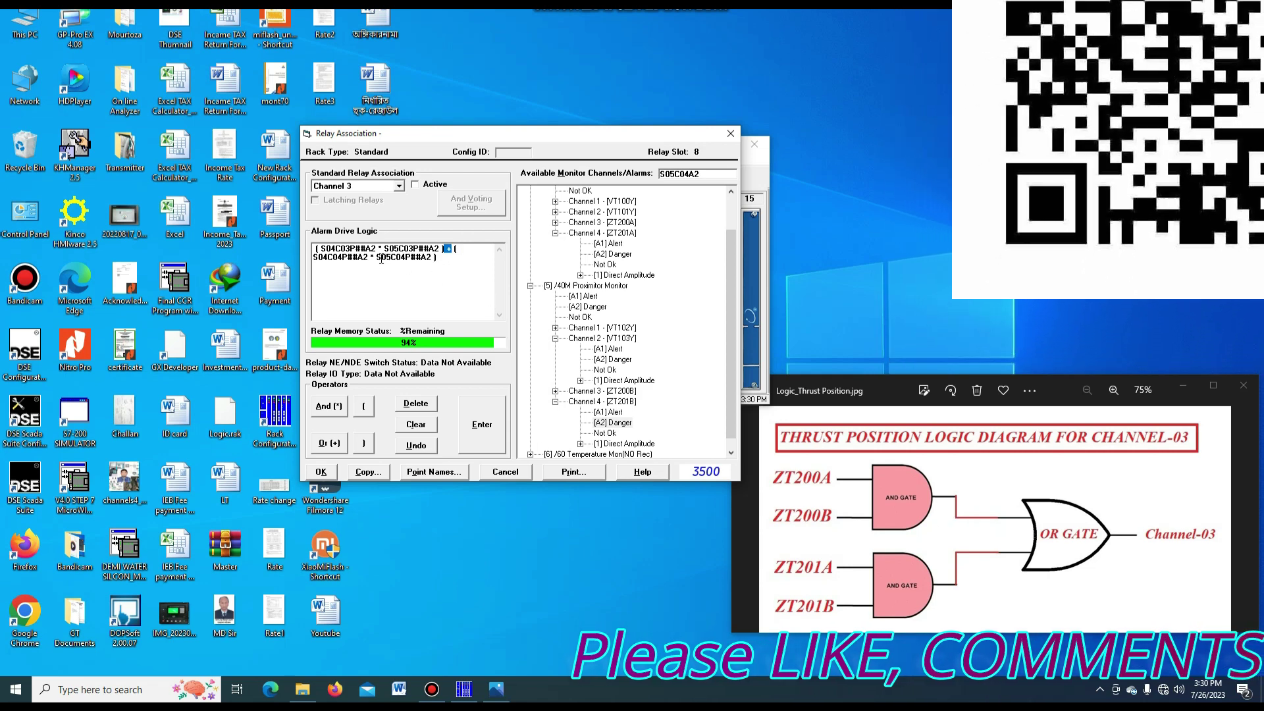
pyautogui.click(806, 504)
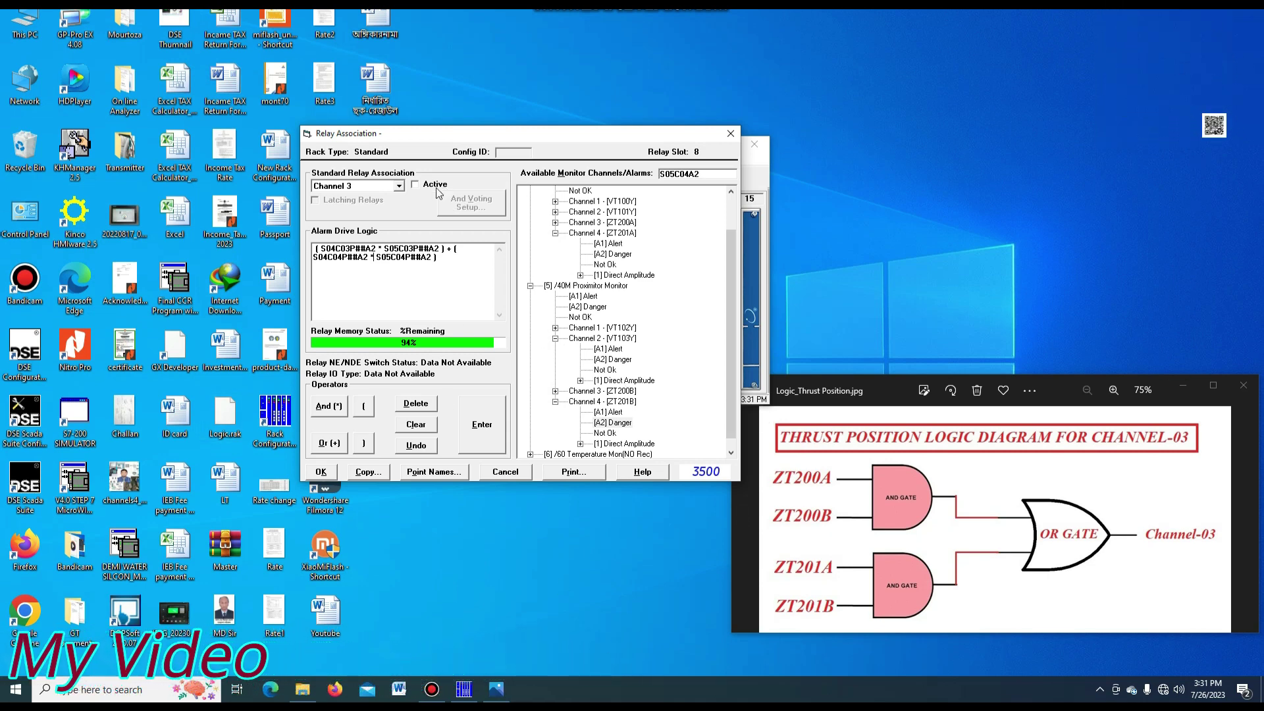
# - Review the alarm drive logic of relay Channels 1, 2 and 3 in turn
pyautogui.click(399, 185)
pyautogui.click(349, 198)
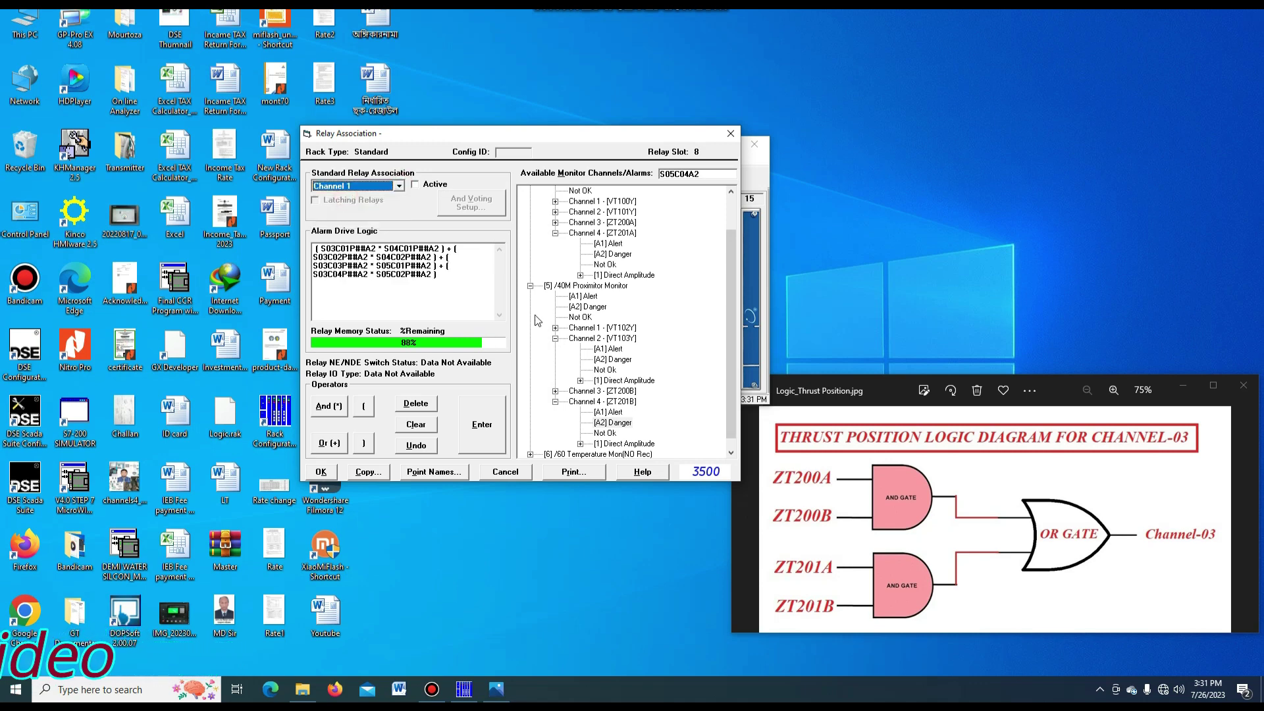
pyautogui.click(402, 185)
pyautogui.click(349, 206)
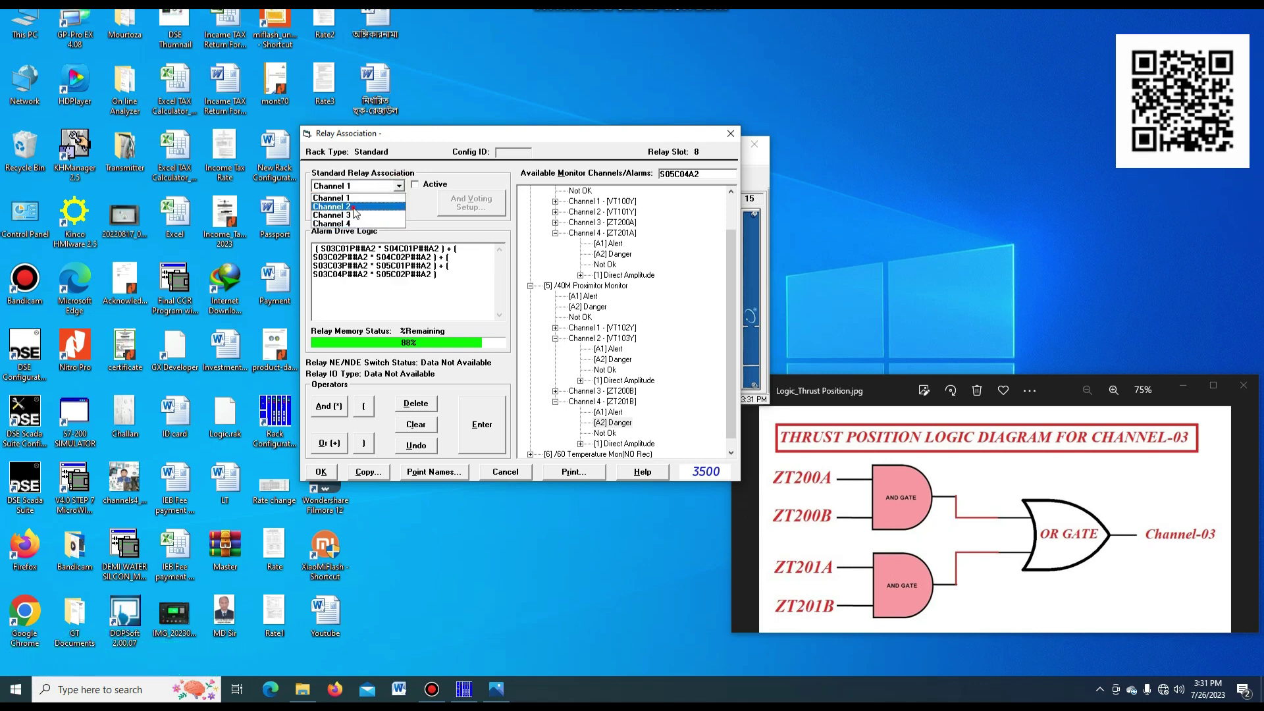
pyautogui.click(401, 185)
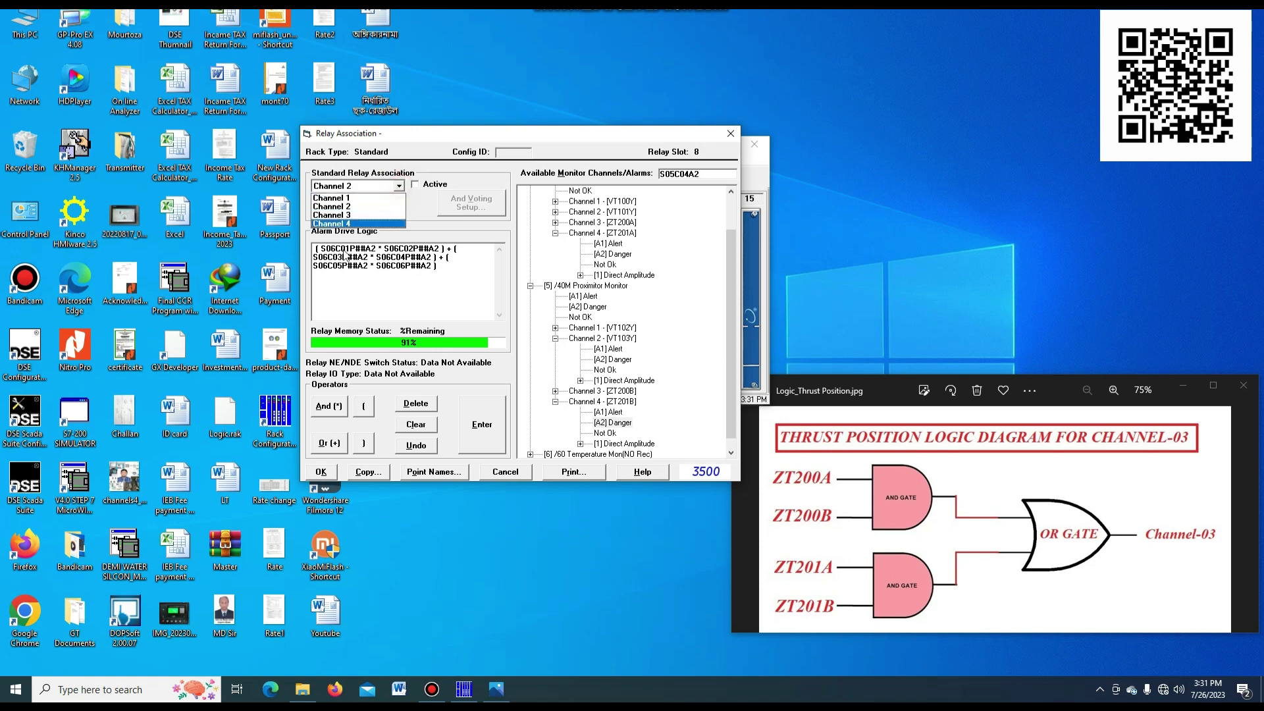
pyautogui.click(344, 213)
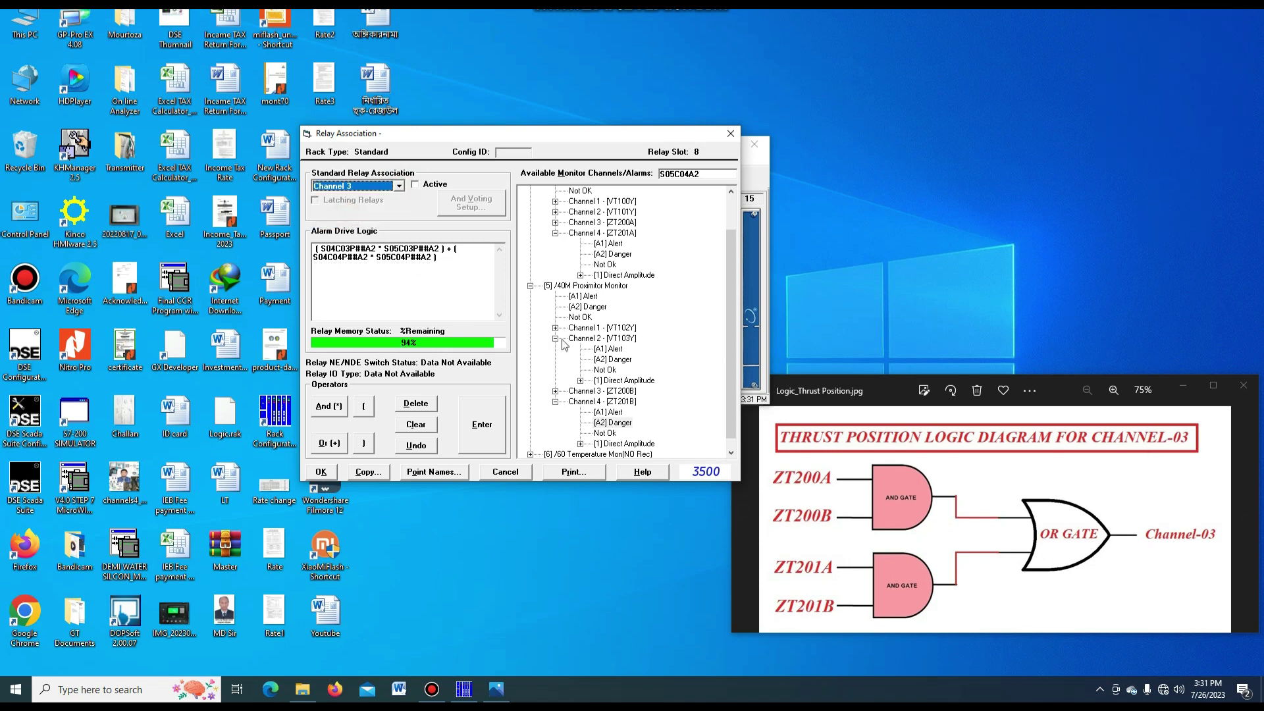
# - Accept the relay associations and close the Logic_Thrust Position image
pyautogui.click(321, 472)
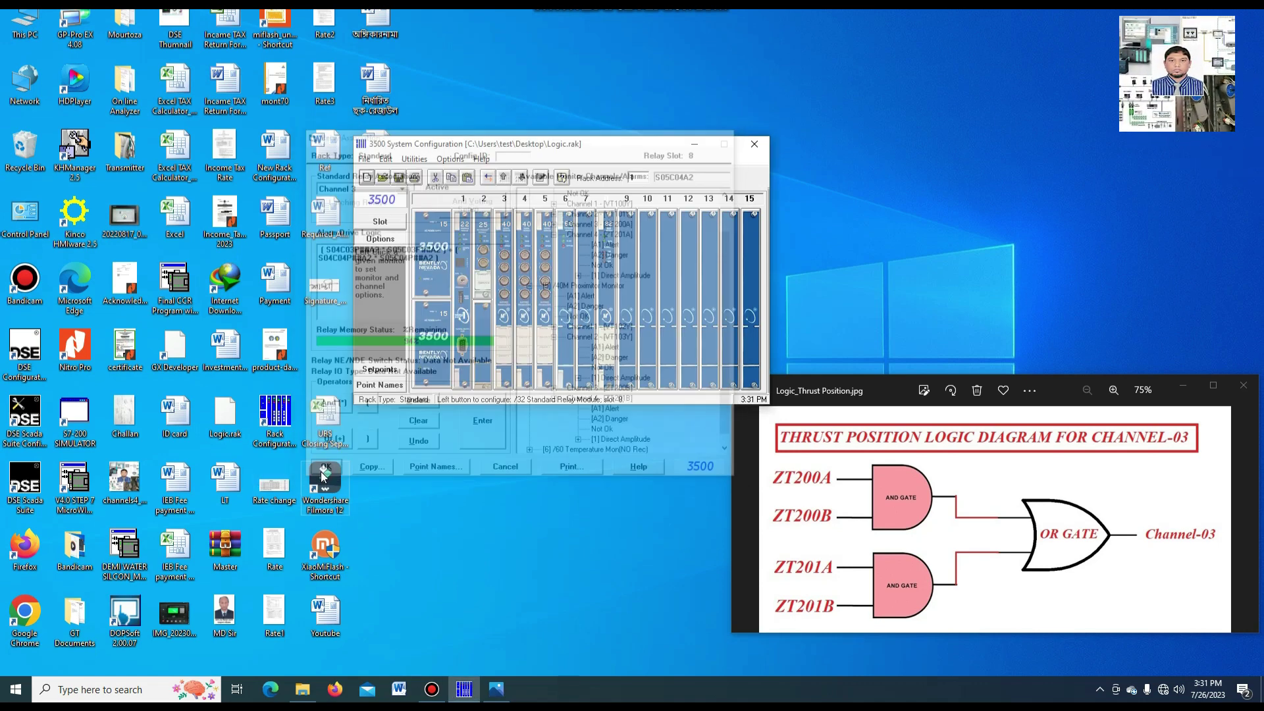
pyautogui.click(1235, 387)
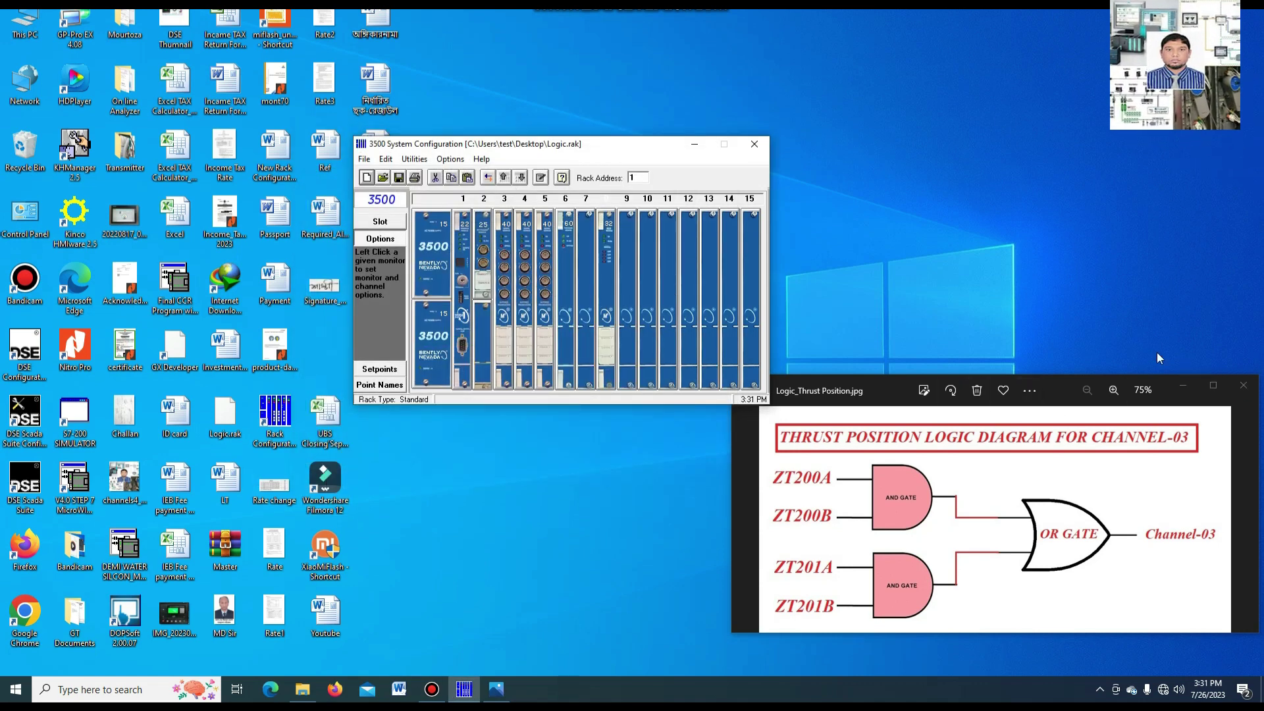
pyautogui.moveTo(644, 140); pyautogui.dragTo(702, 211)
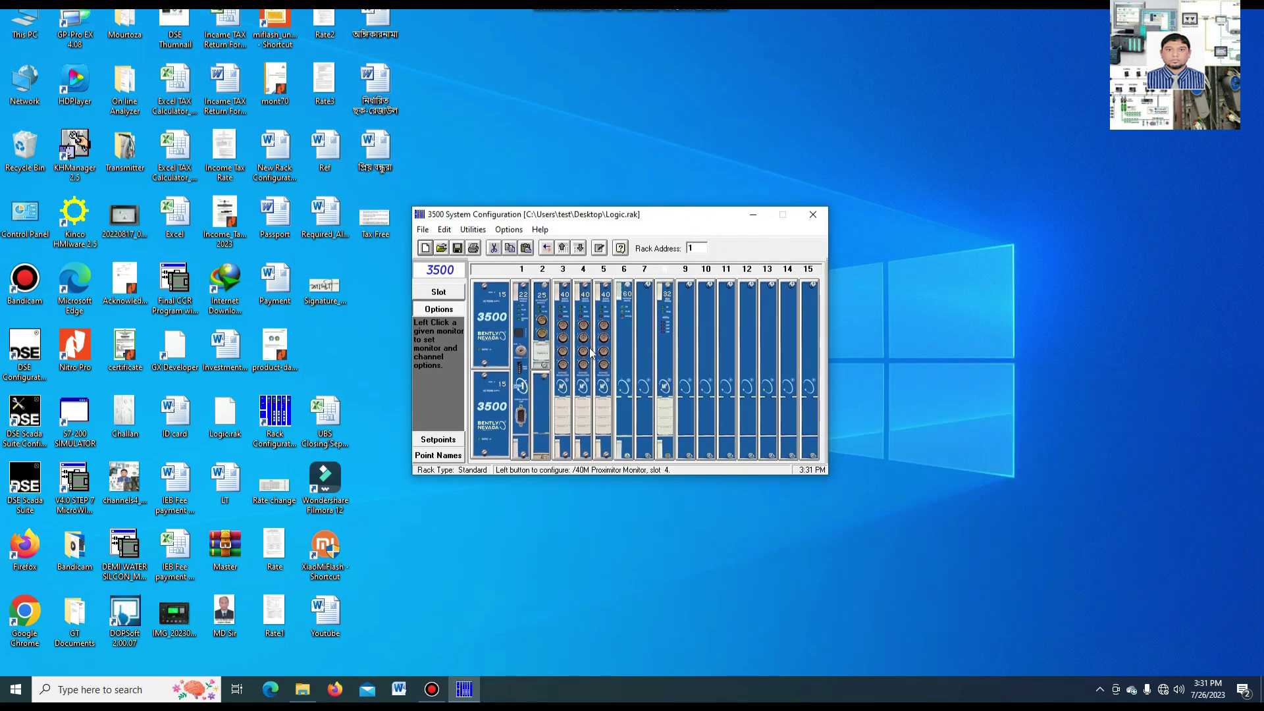
# - Reopen the slot 8 relay association to check its saved logic, and close it
pyautogui.click(665, 303)
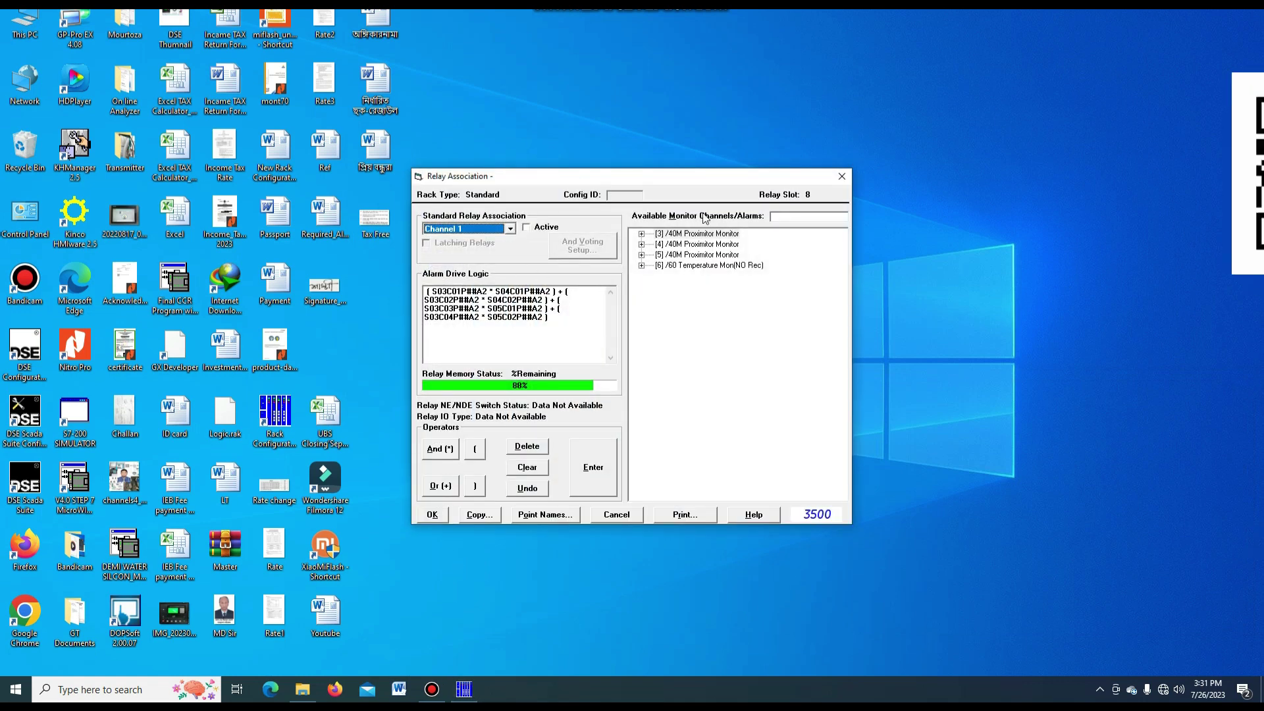
pyautogui.click(439, 515)
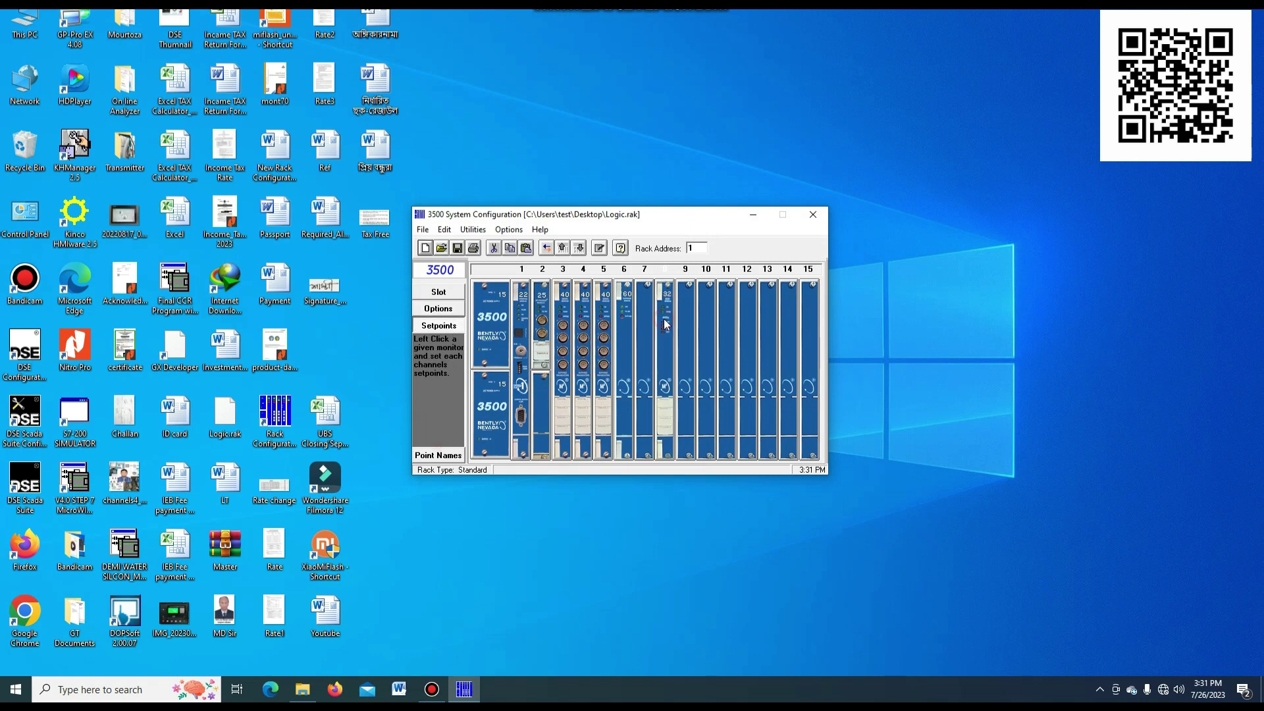
# - Open the point names for the slot 8 relay module and name Channel 1 as 01VTHH100
pyautogui.click(440, 456)
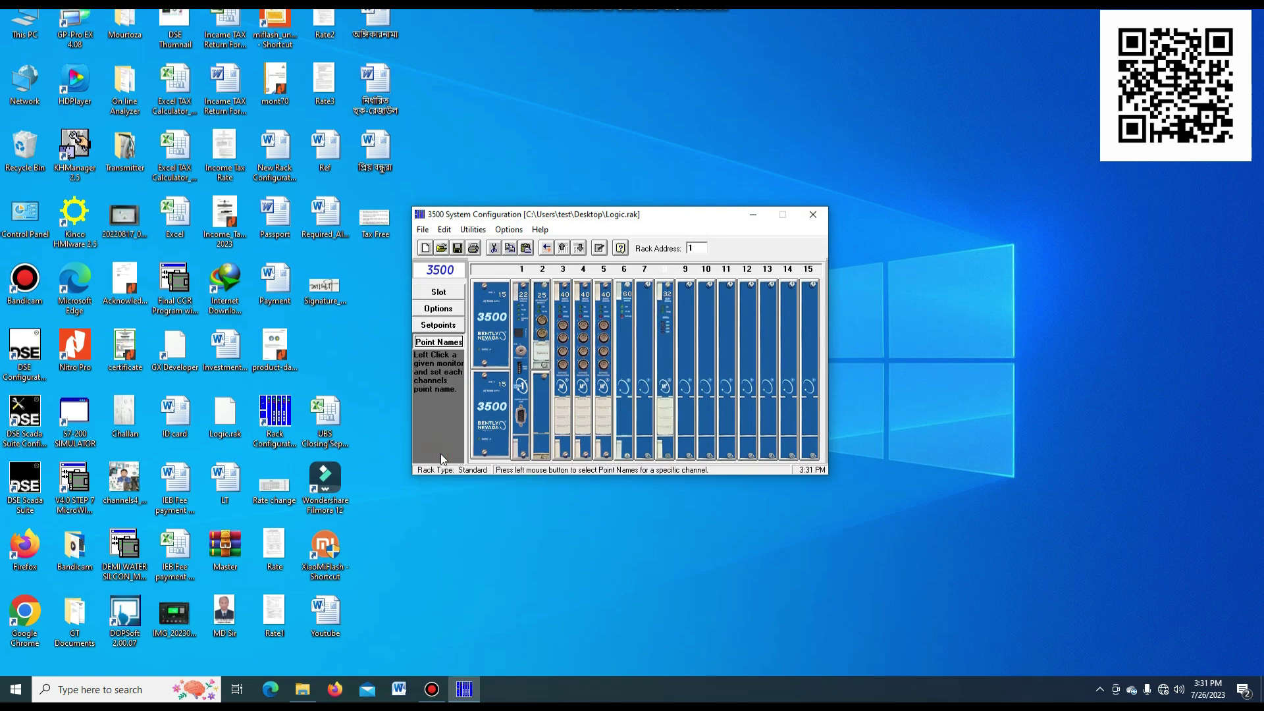
pyautogui.click(667, 301)
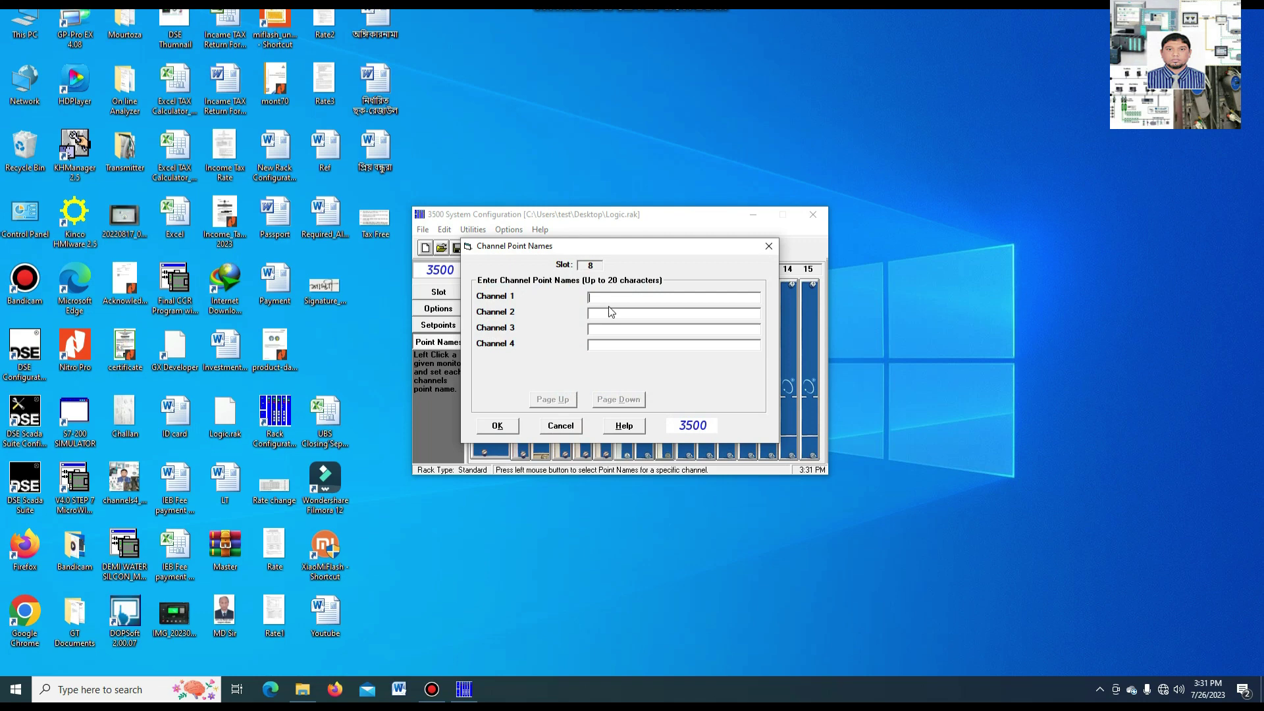
pyautogui.write('01')
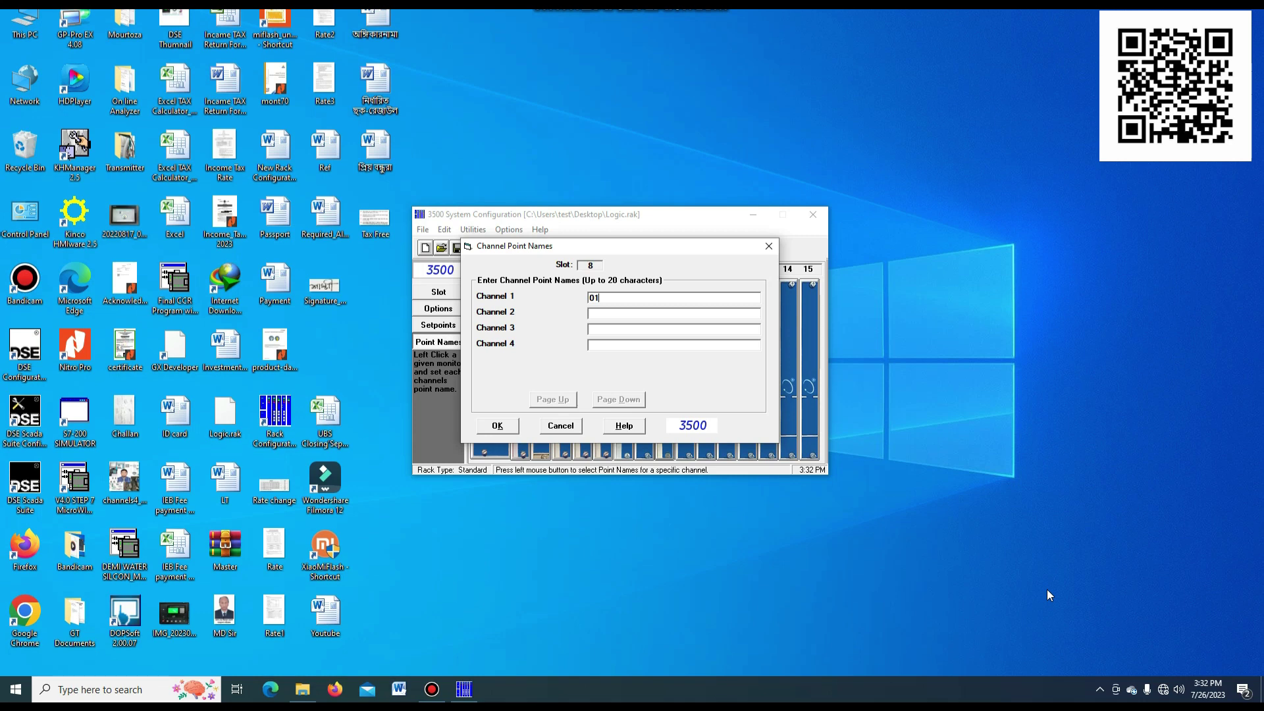
pyautogui.write('V')
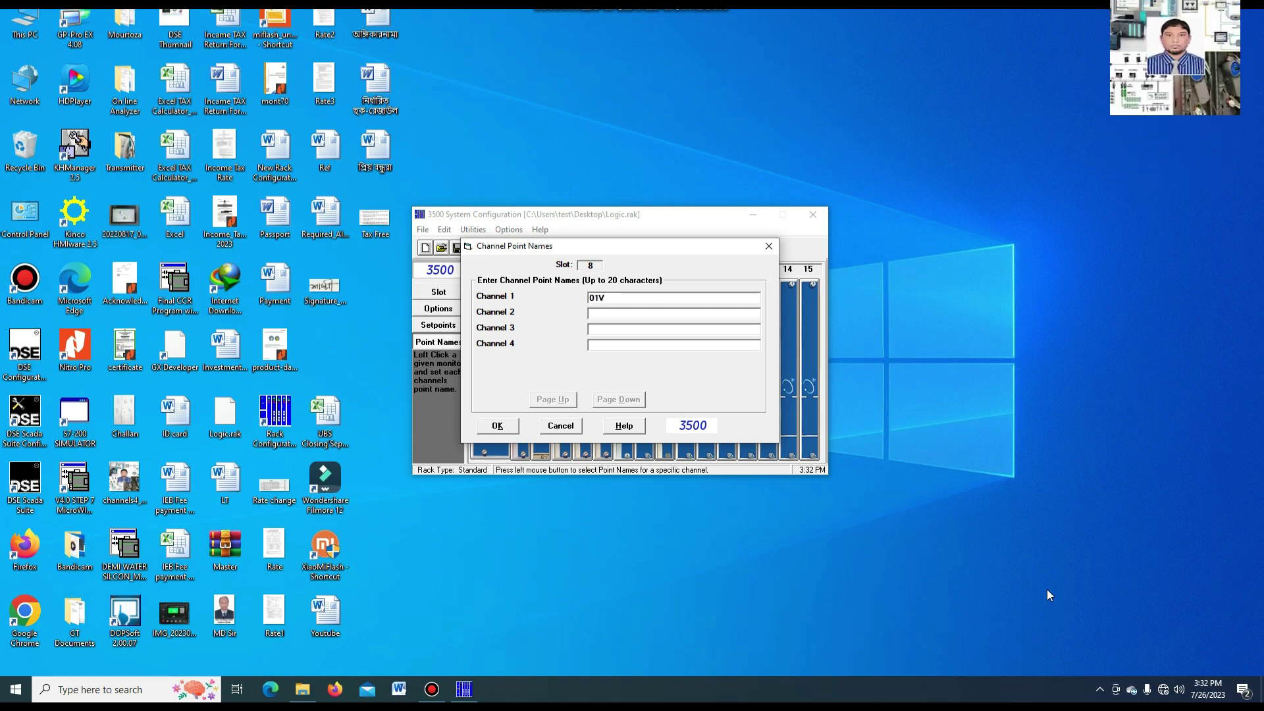
pyautogui.write('THH100')
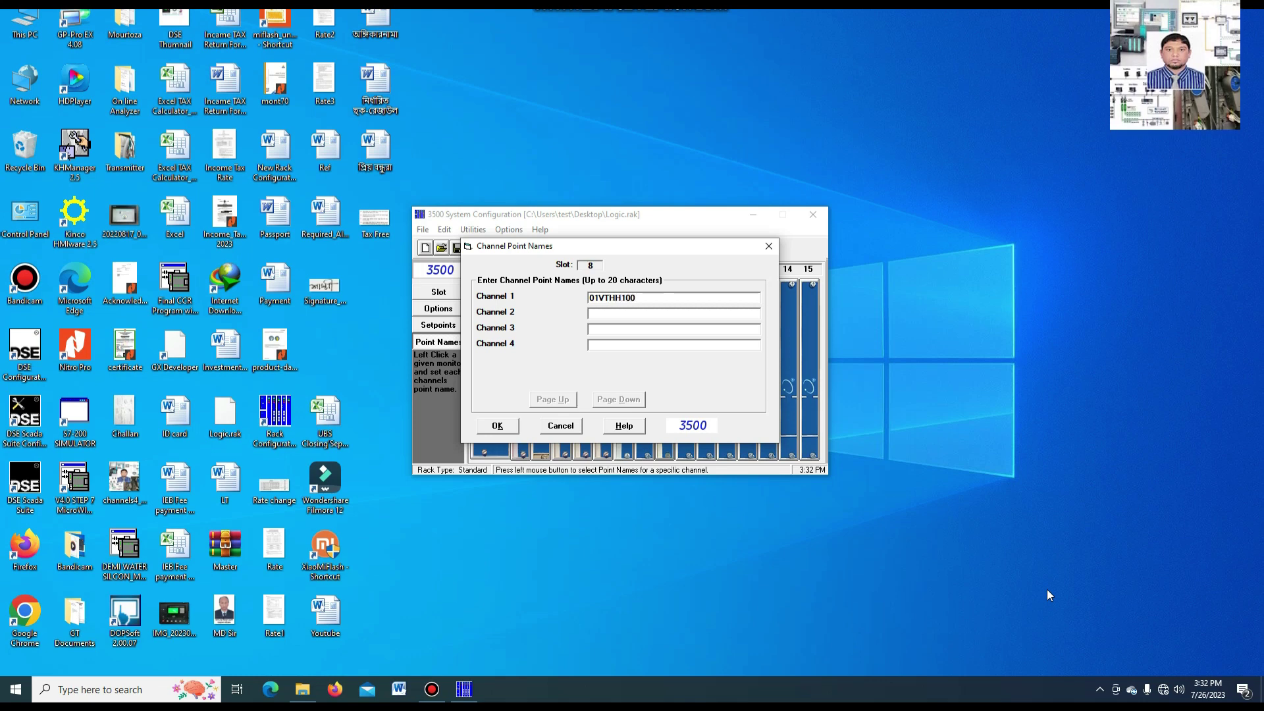
# - Enter 01TTHH101 as the point name for Channel 2
pyautogui.click(605, 329)
pyautogui.write('01TT')
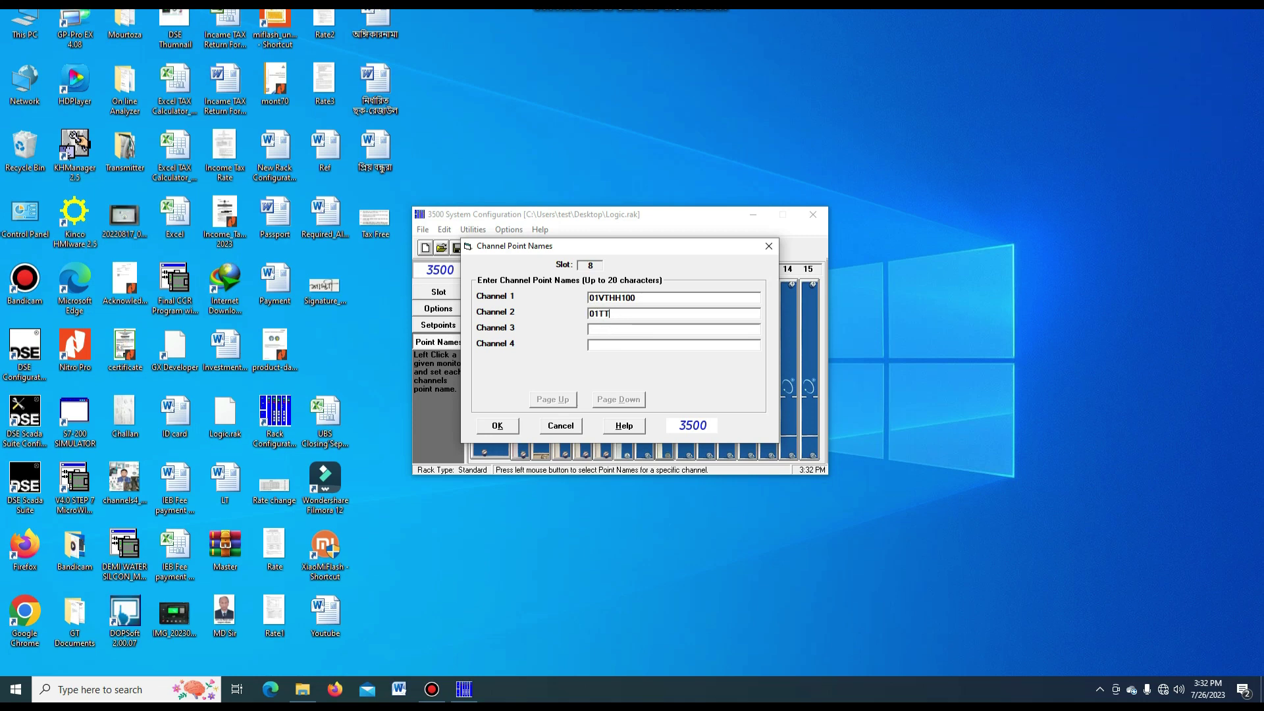
pyautogui.write('HH')
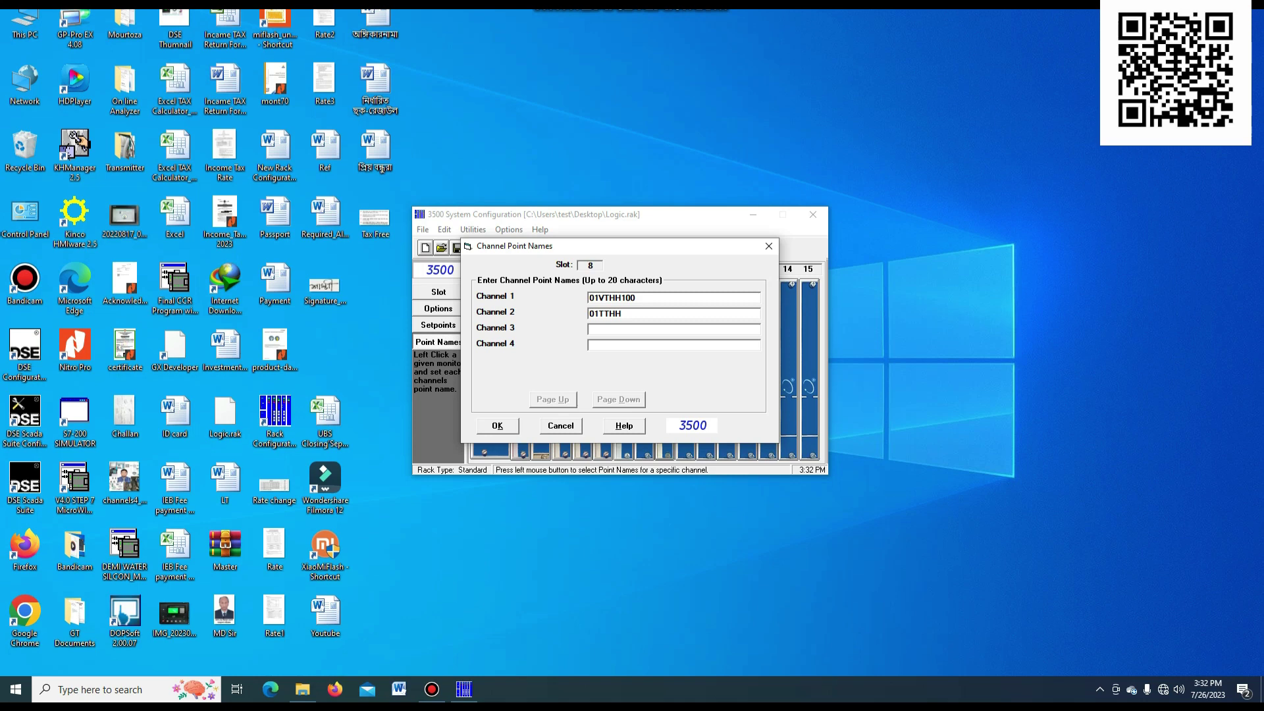
pyautogui.write('101')
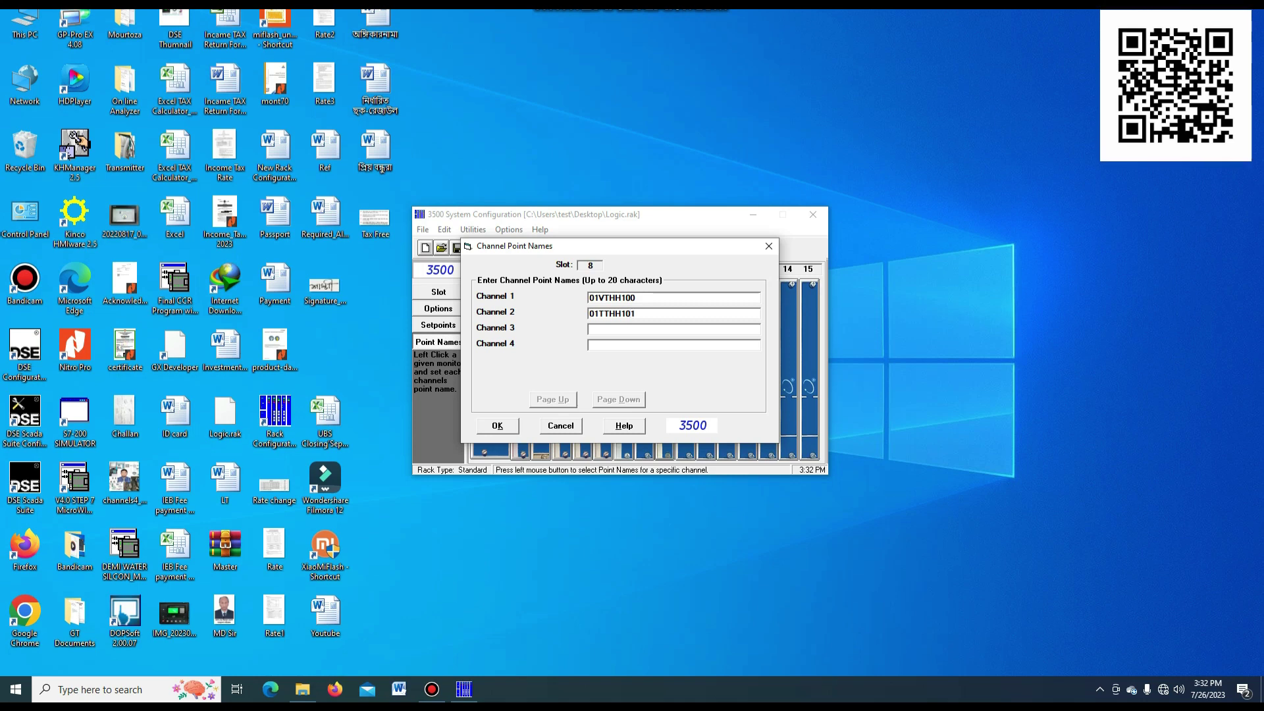
# - Enter 01ZTHH102 as the point name for Channel 3
pyautogui.click(604, 328)
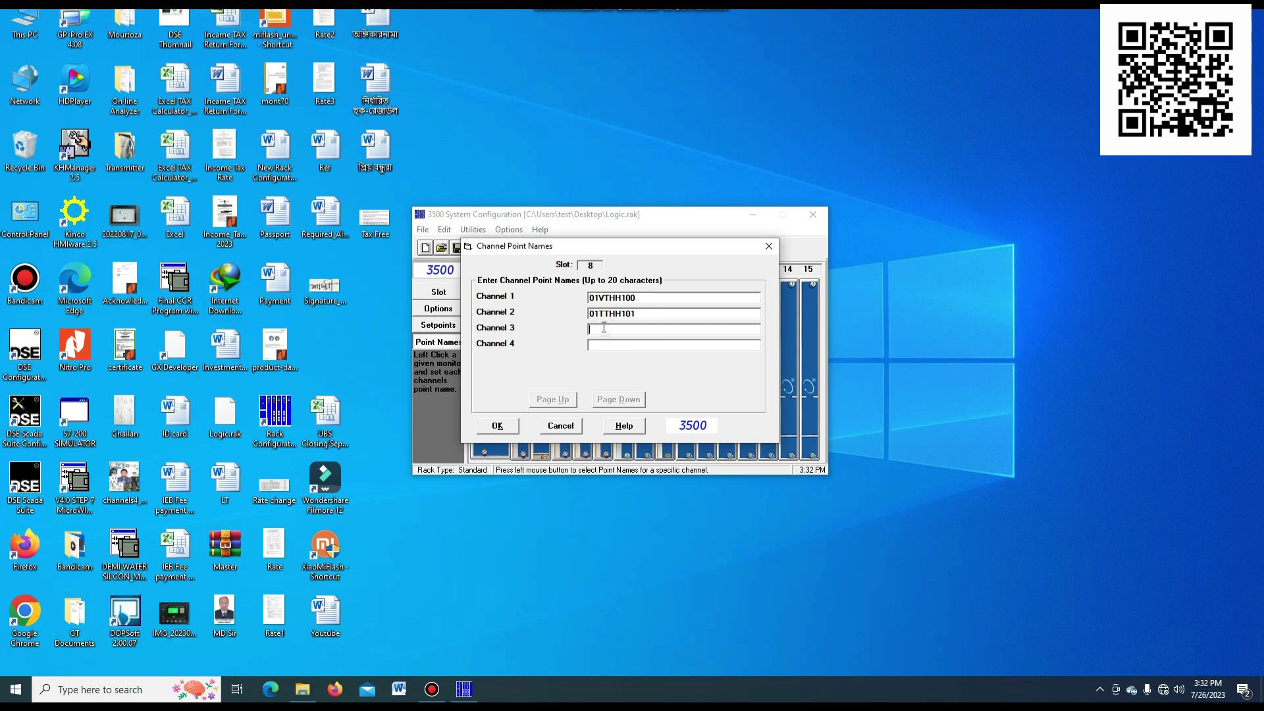
pyautogui.write('Z')
pyautogui.press('BackSpace')
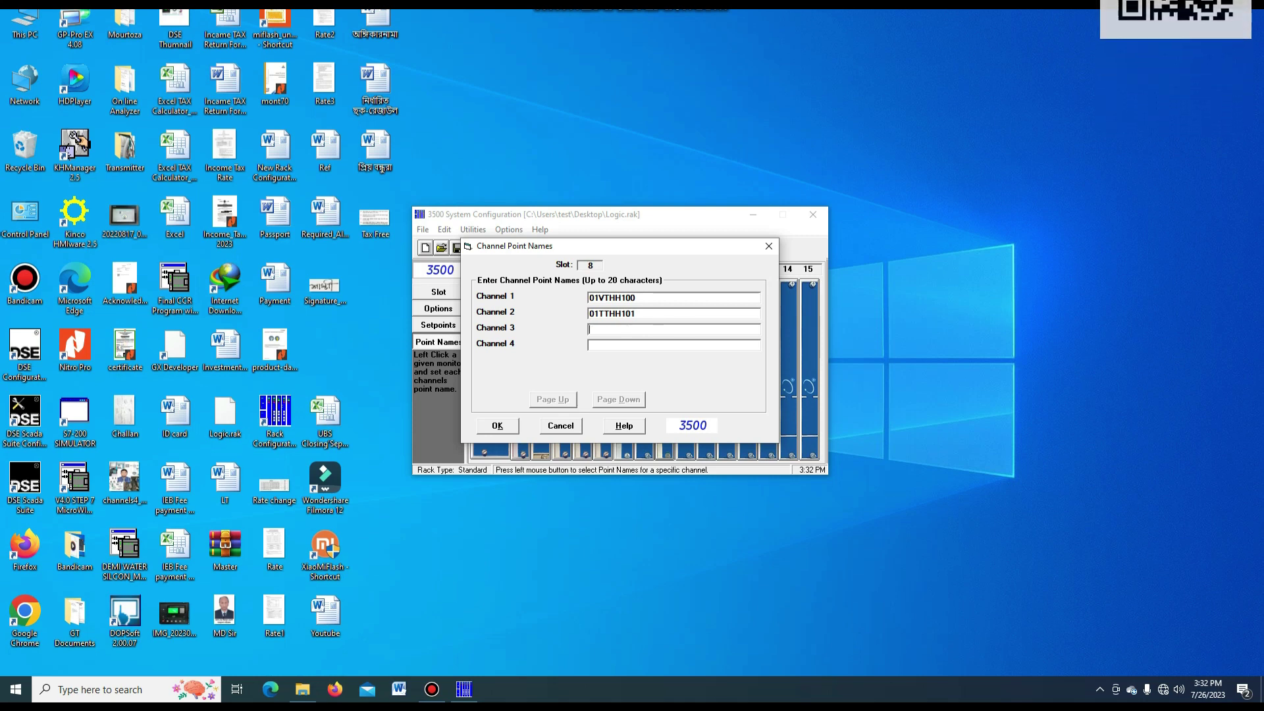
pyautogui.write('01ZTHH102')
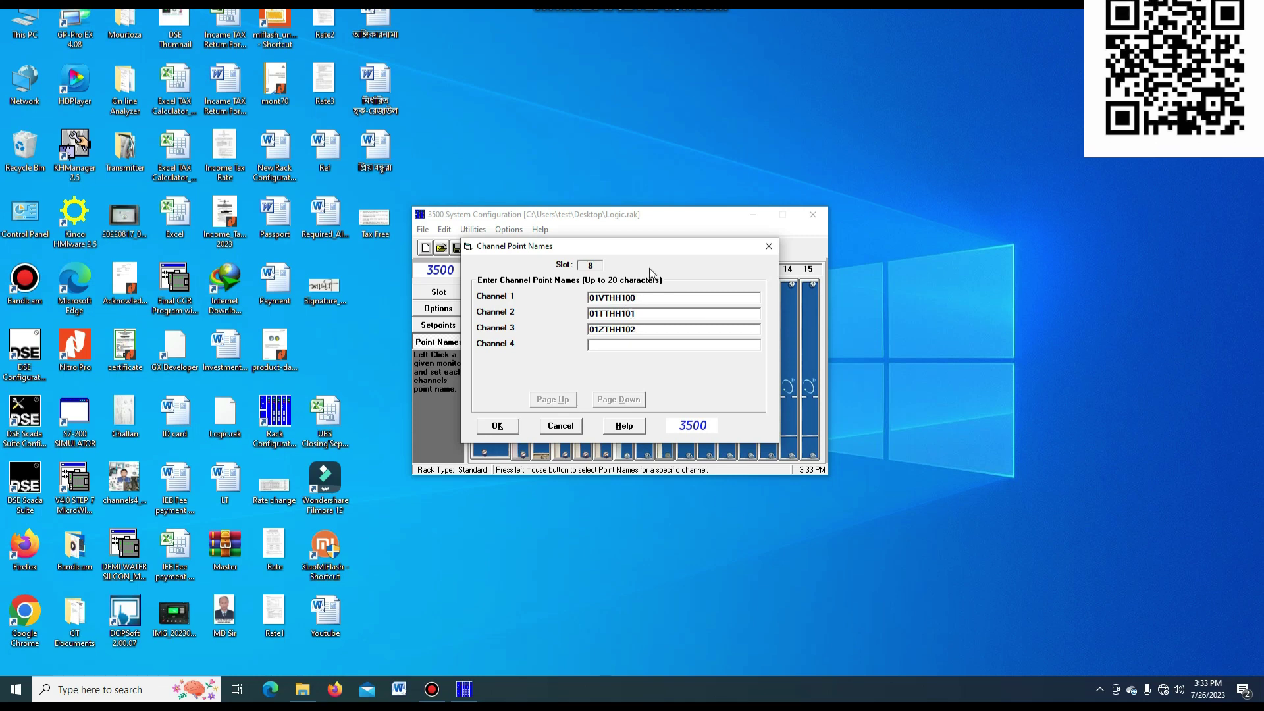
# - Accept the slot 8 channel point names, then reopen them to check the entries and close them
pyautogui.doubleClick(641, 297)
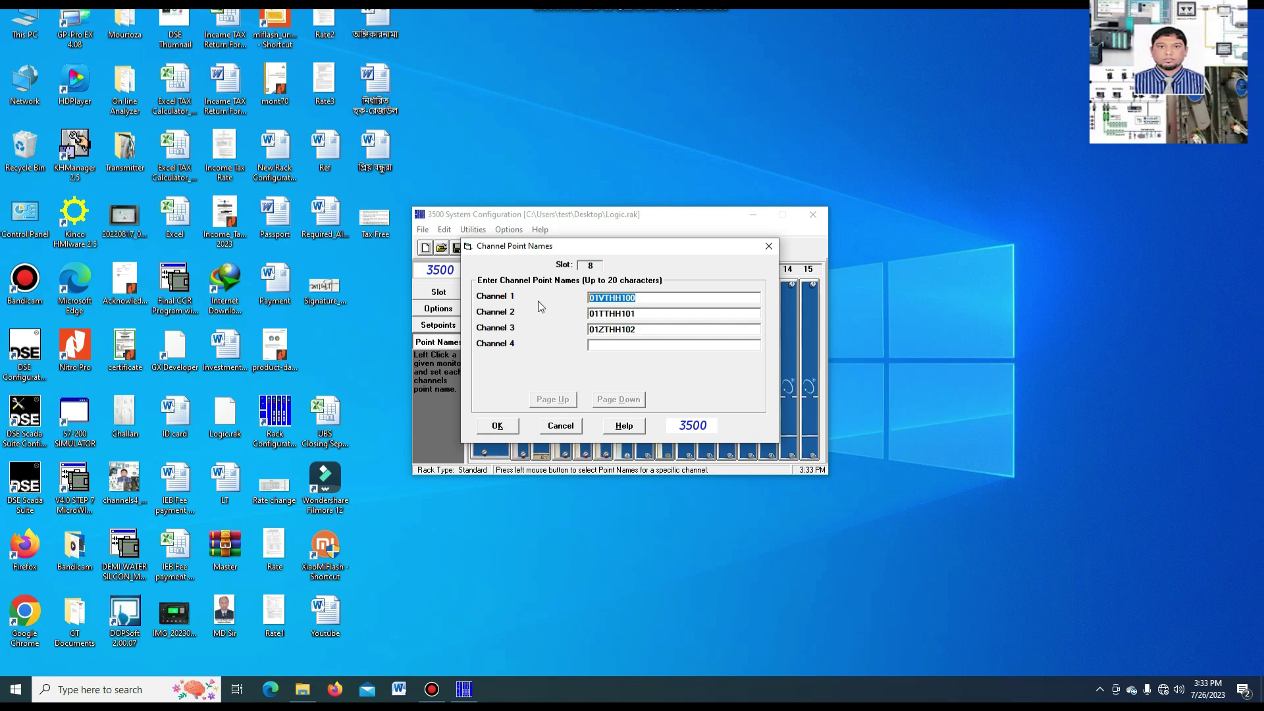
pyautogui.click(498, 426)
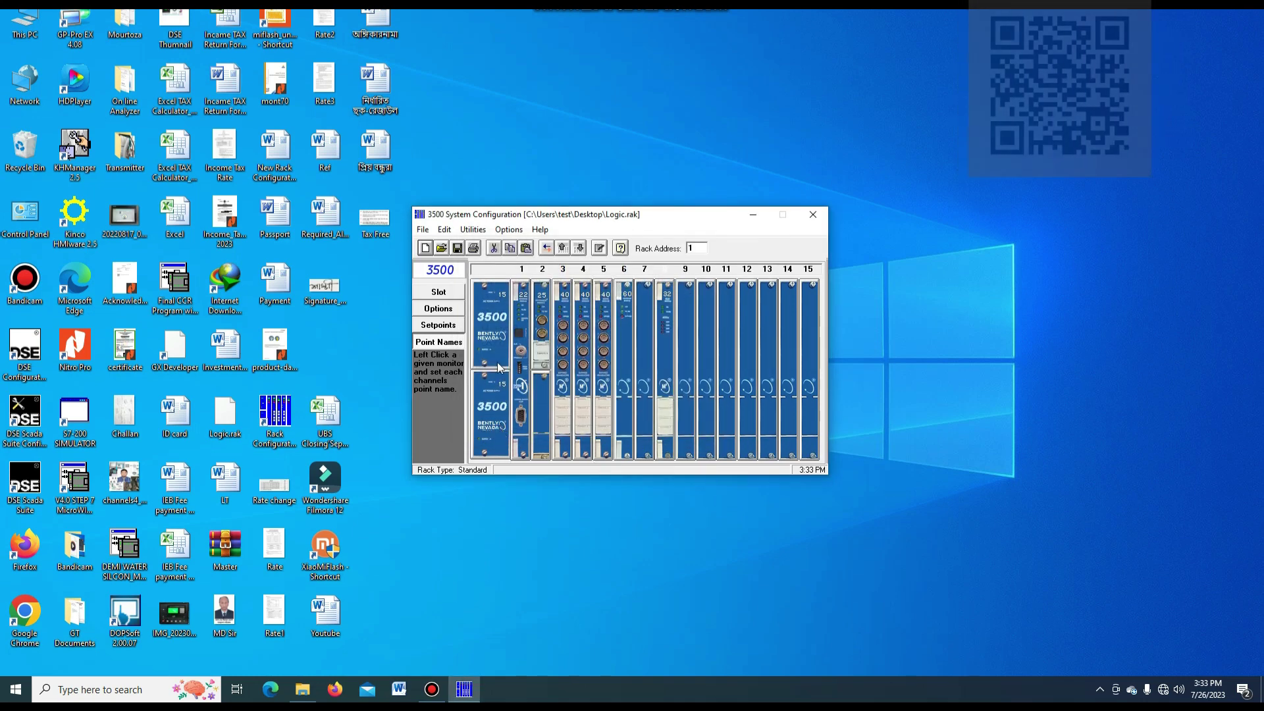
pyautogui.click(667, 312)
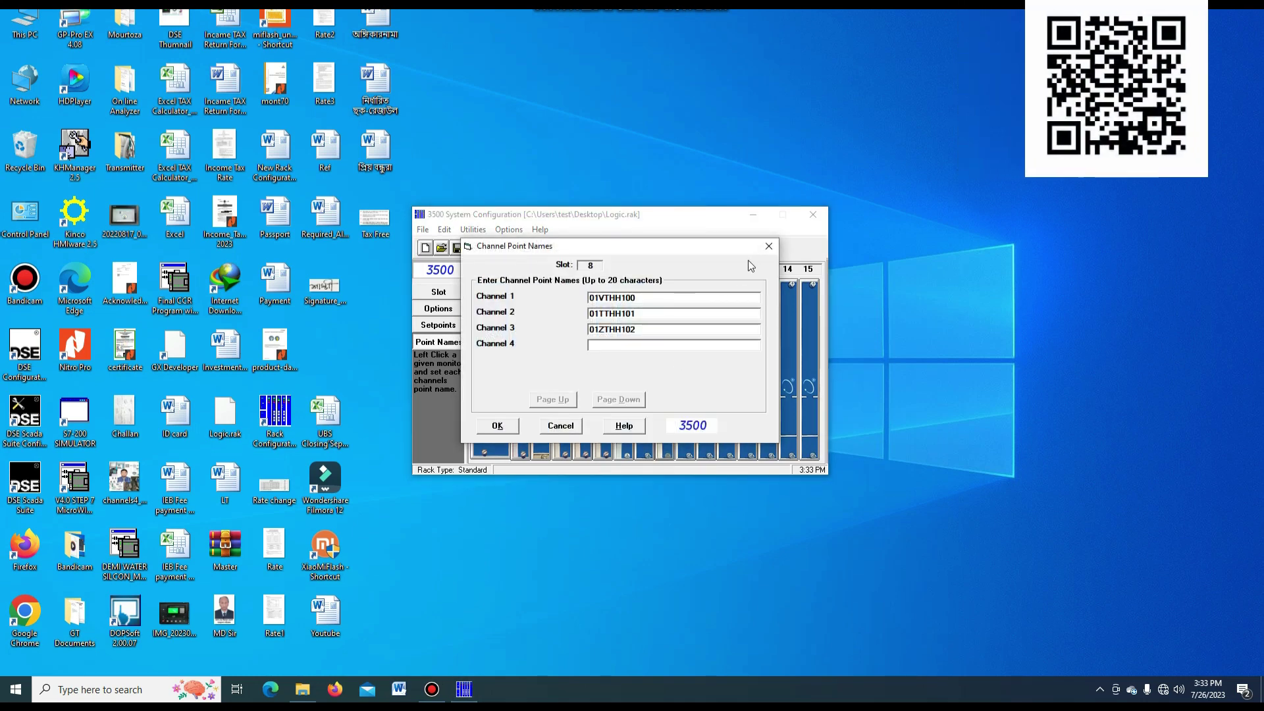
pyautogui.click(499, 426)
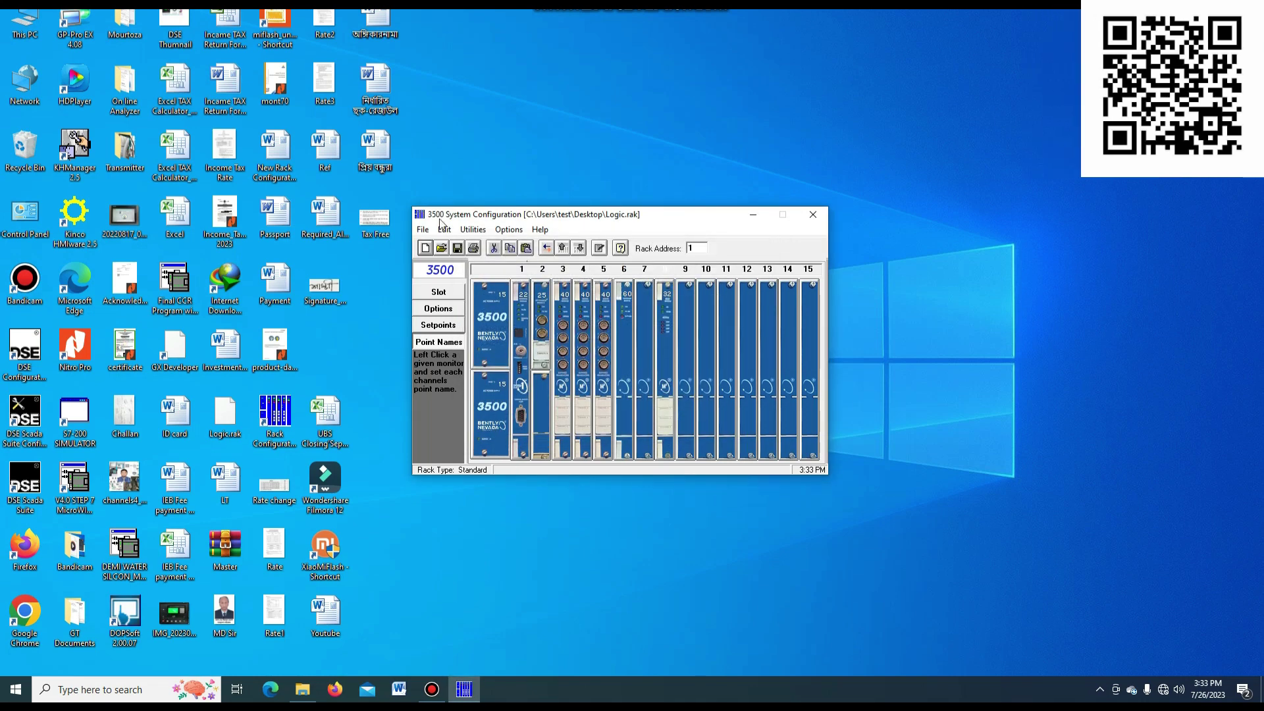
# - Save the rack configuration to the existing Logic.rak file and dismiss the save message
pyautogui.click(457, 248)
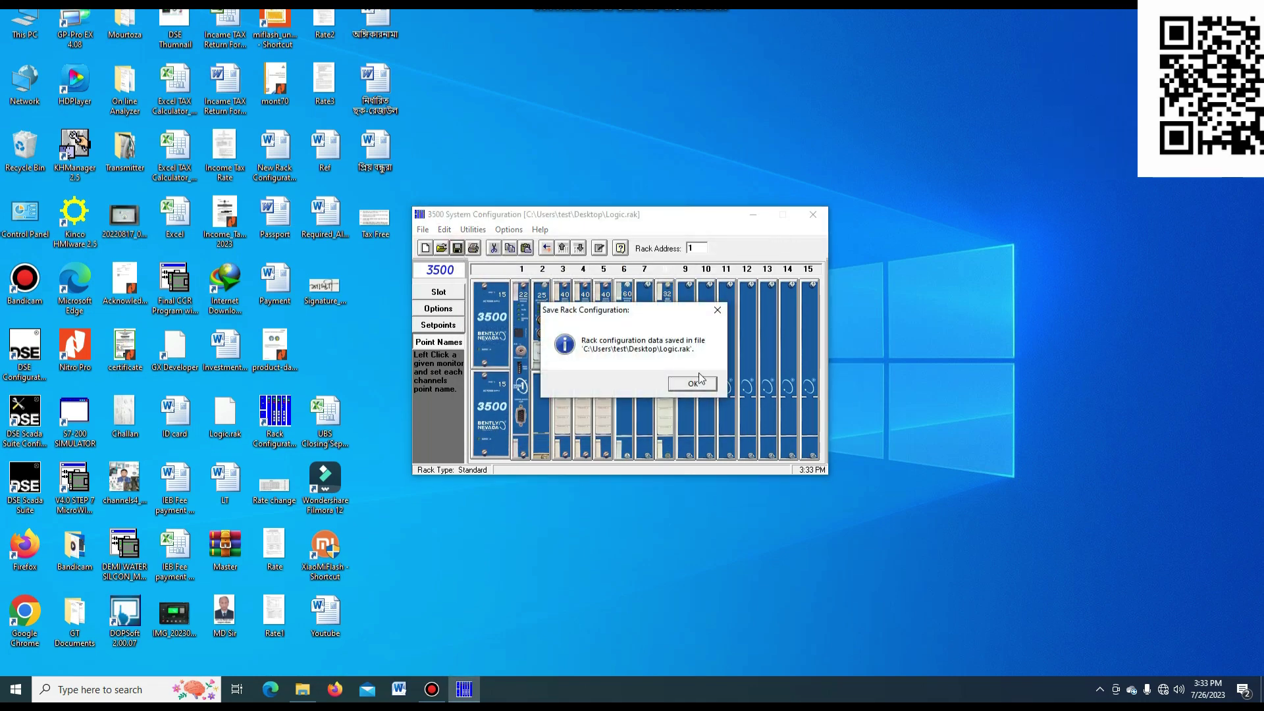
pyautogui.click(700, 387)
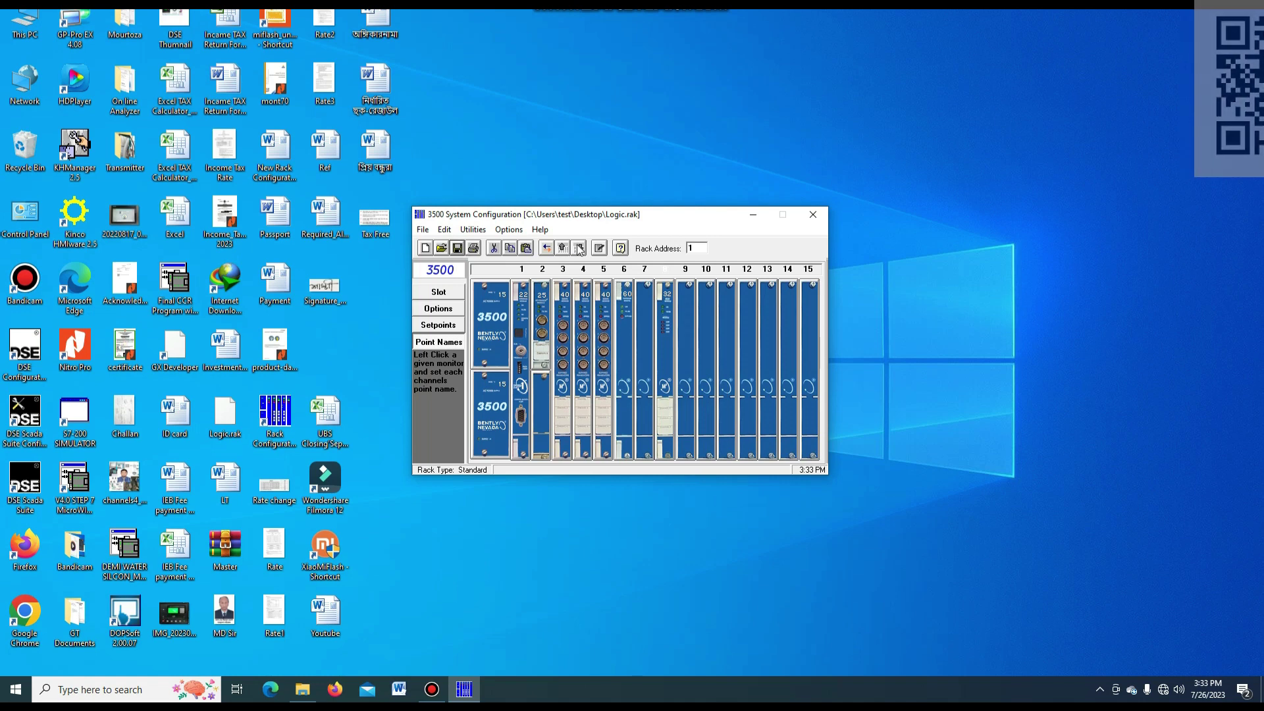